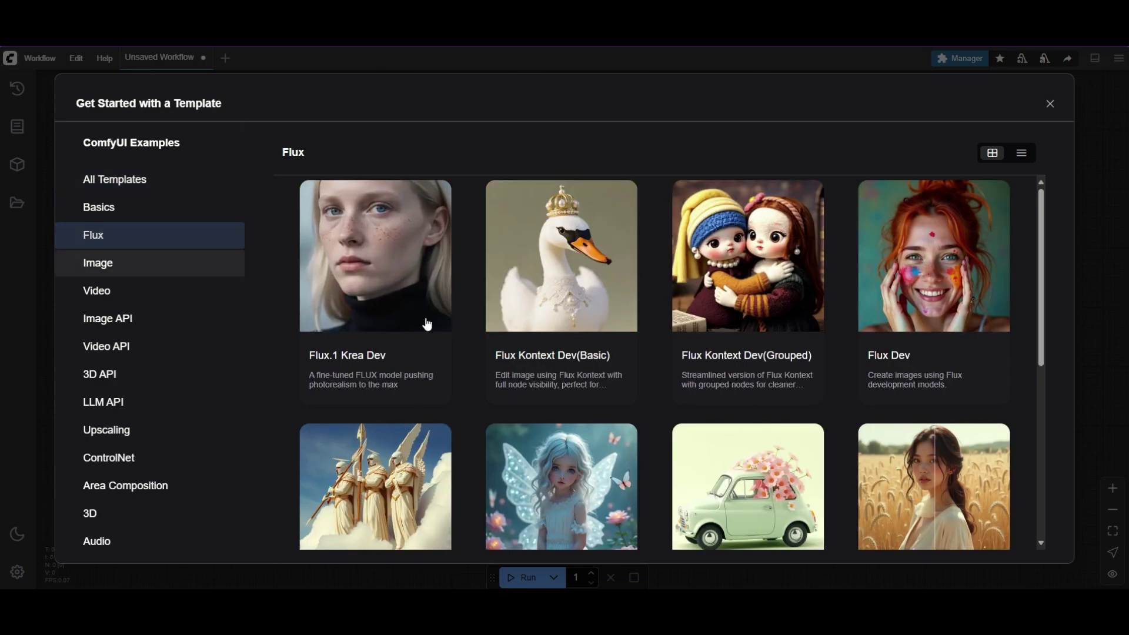
Load the Flux.1 Krea Dev template, which reports four missing model files
{"action": "left_click", "coordinate": [377, 277]}
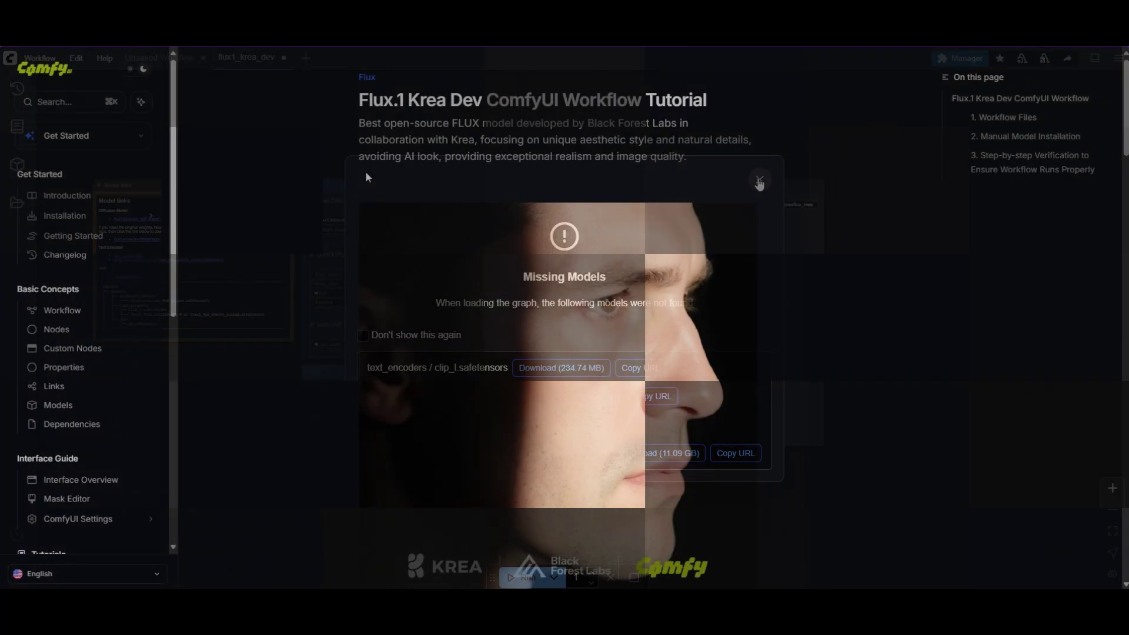
Scroll the Flux.1 Krea Dev tutorial down to section 2, Manual Model Installation
{"action": "scroll", "coordinate": [327, 158], "scroll_direction": "down", "scroll_amount": 5}
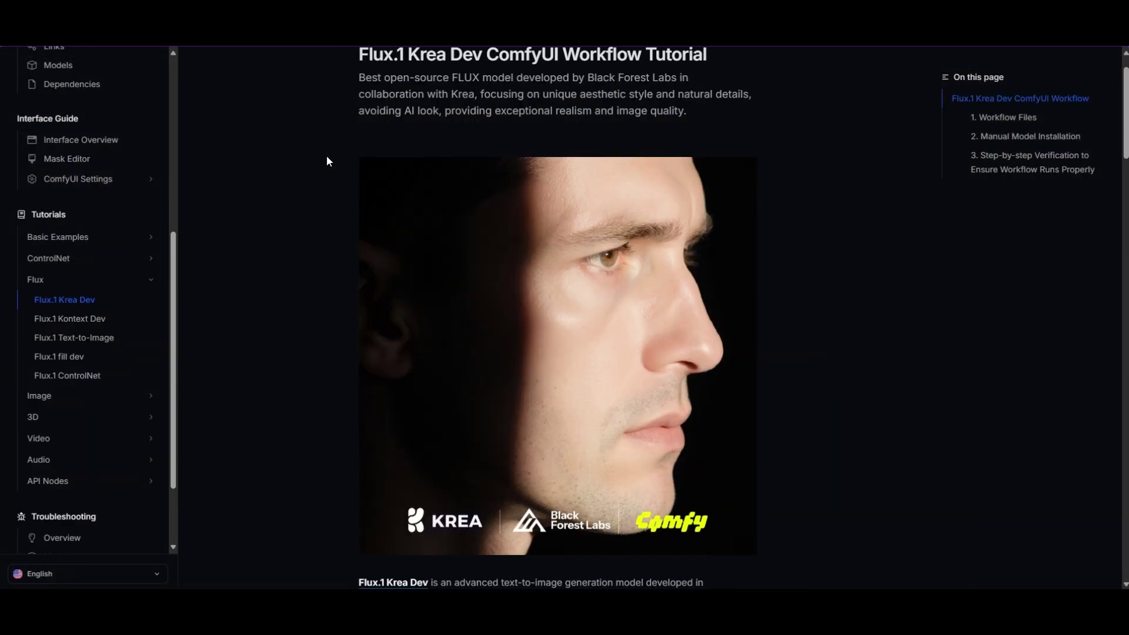
{"action": "scroll", "coordinate": [331, 171], "scroll_direction": "down", "scroll_amount": 4}
{"action": "scroll", "coordinate": [331, 170], "scroll_direction": "down", "scroll_amount": 6}
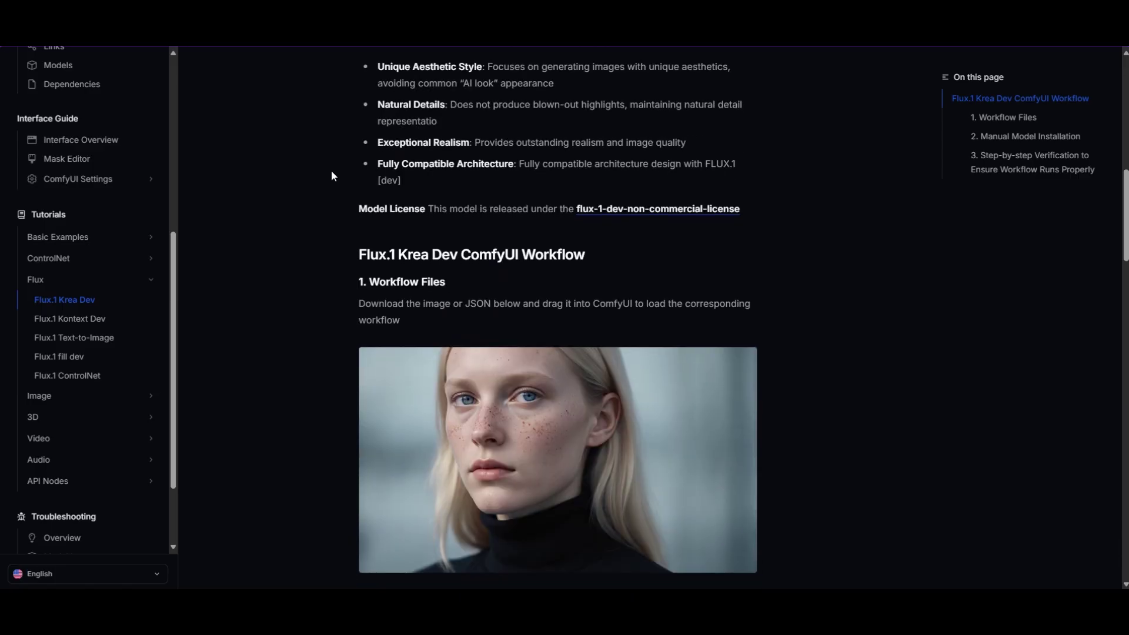
{"action": "scroll", "coordinate": [309, 170], "scroll_direction": "down", "scroll_amount": 4}
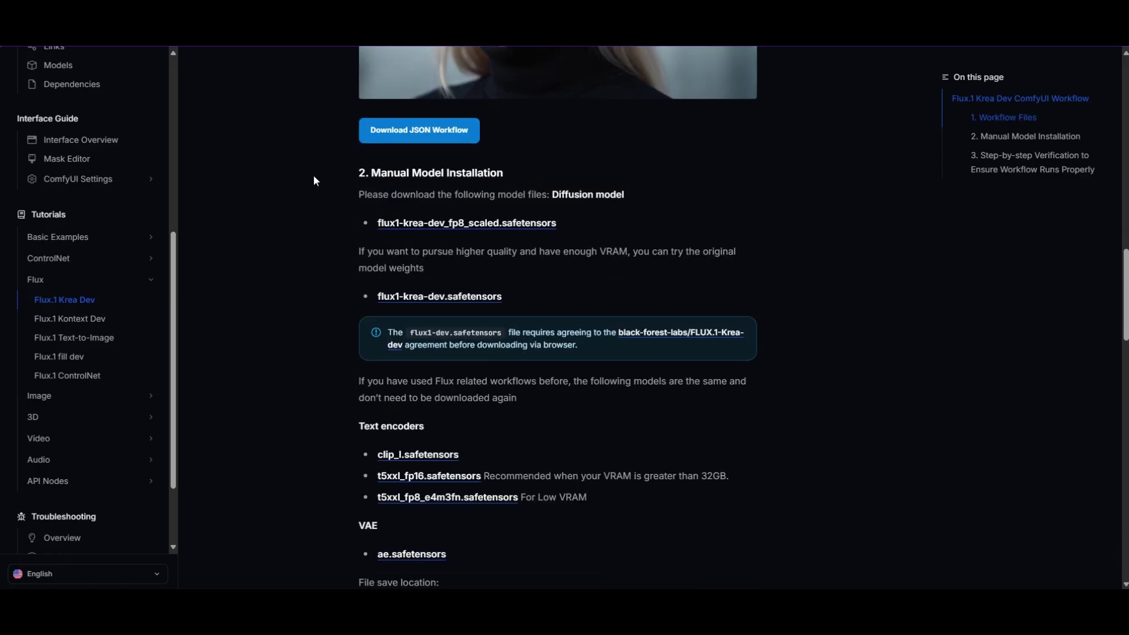
{"action": "scroll", "coordinate": [314, 176], "scroll_direction": "down", "scroll_amount": 1}
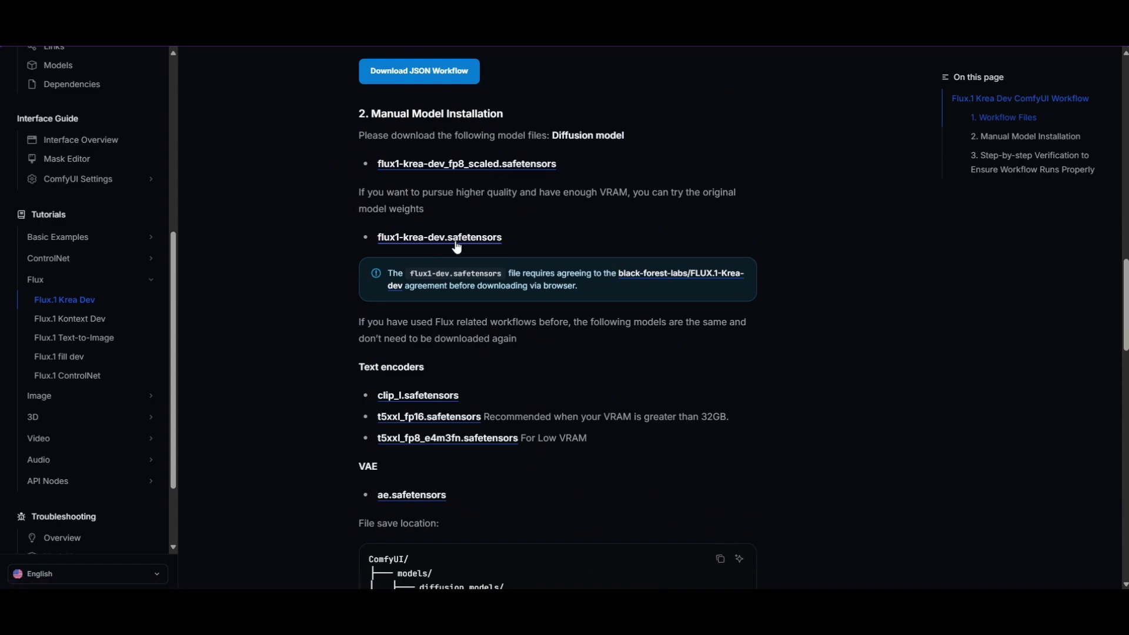
{"action": "scroll", "coordinate": [500, 217], "scroll_direction": "down", "scroll_amount": 2}
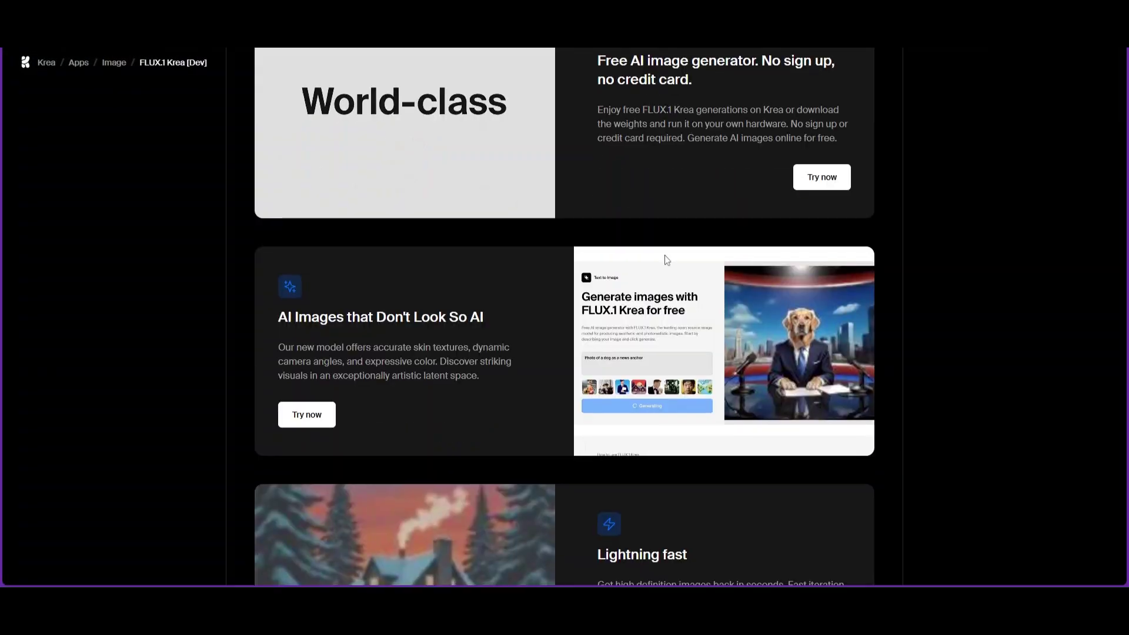
{"action": "scroll", "coordinate": [663, 259], "scroll_direction": "down", "scroll_amount": 3}
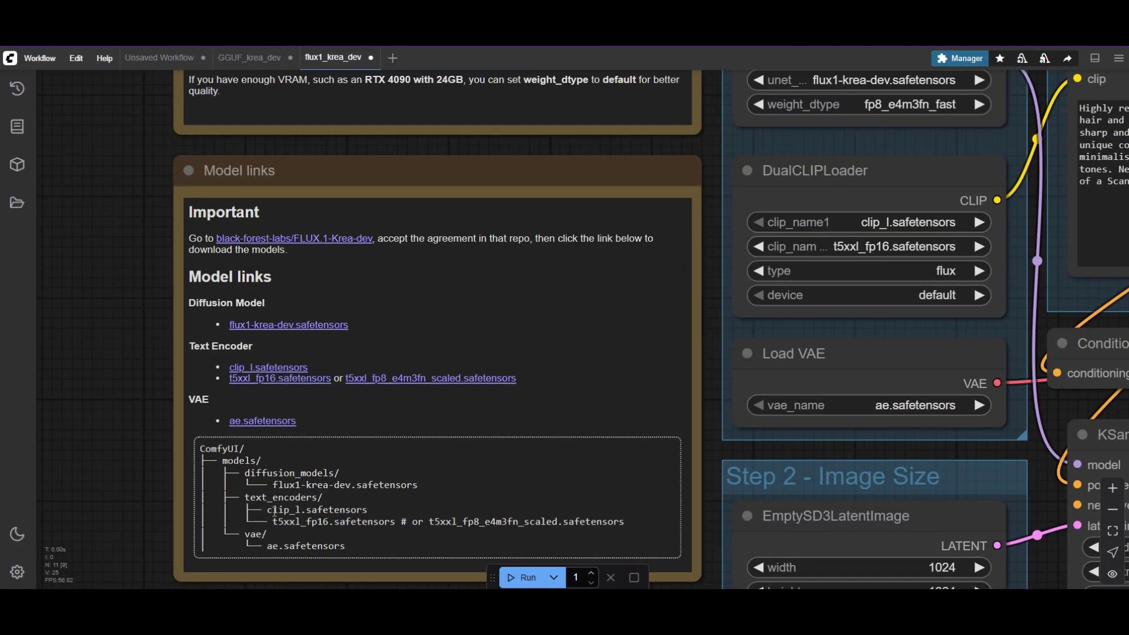
Set the Load Diffusion Model weight_dtype to default
{"action": "scroll", "coordinate": [151, 314], "scroll_direction": "down", "scroll_amount": 5}
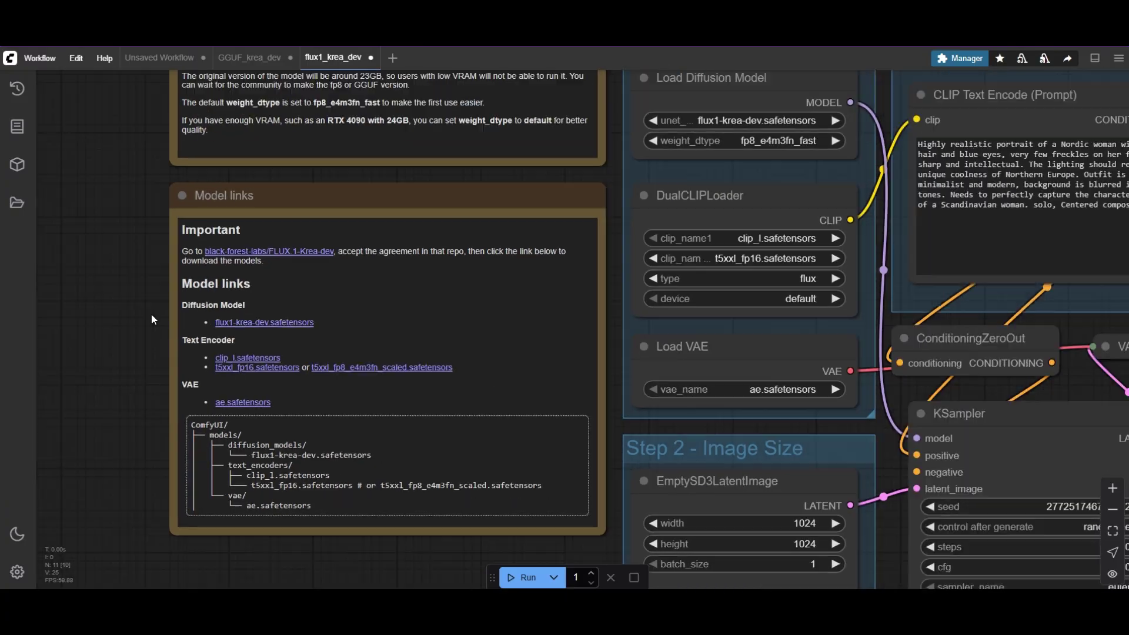
{"action": "left_click_drag", "start_coordinate": [542, 126], "coordinate": [415, 124]}
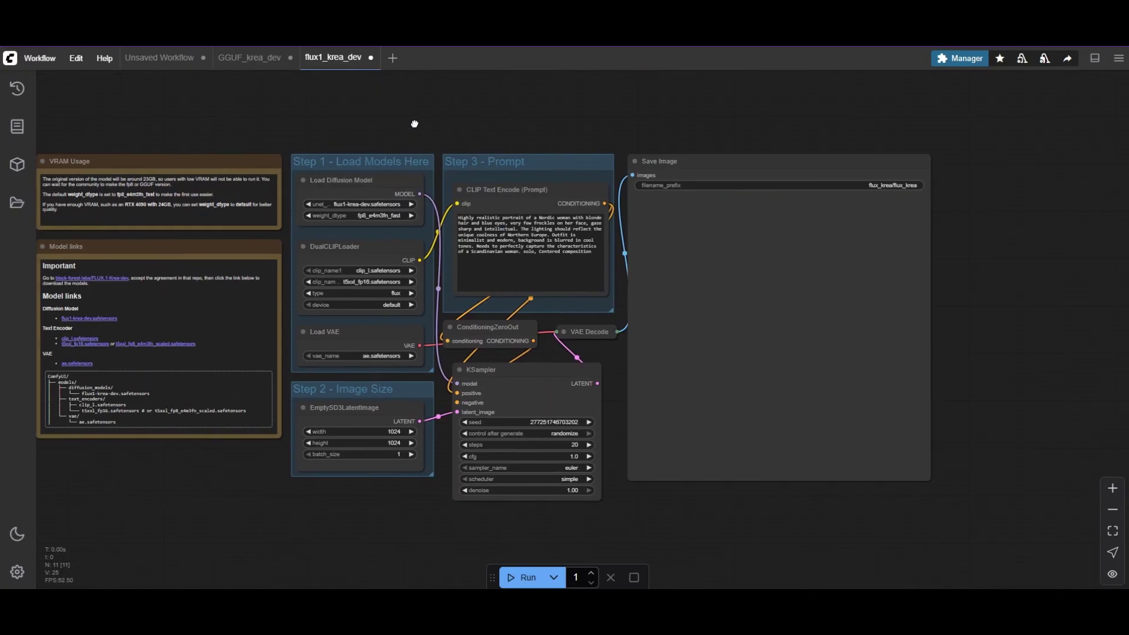
{"action": "scroll", "coordinate": [381, 185], "scroll_direction": "up", "scroll_amount": 5}
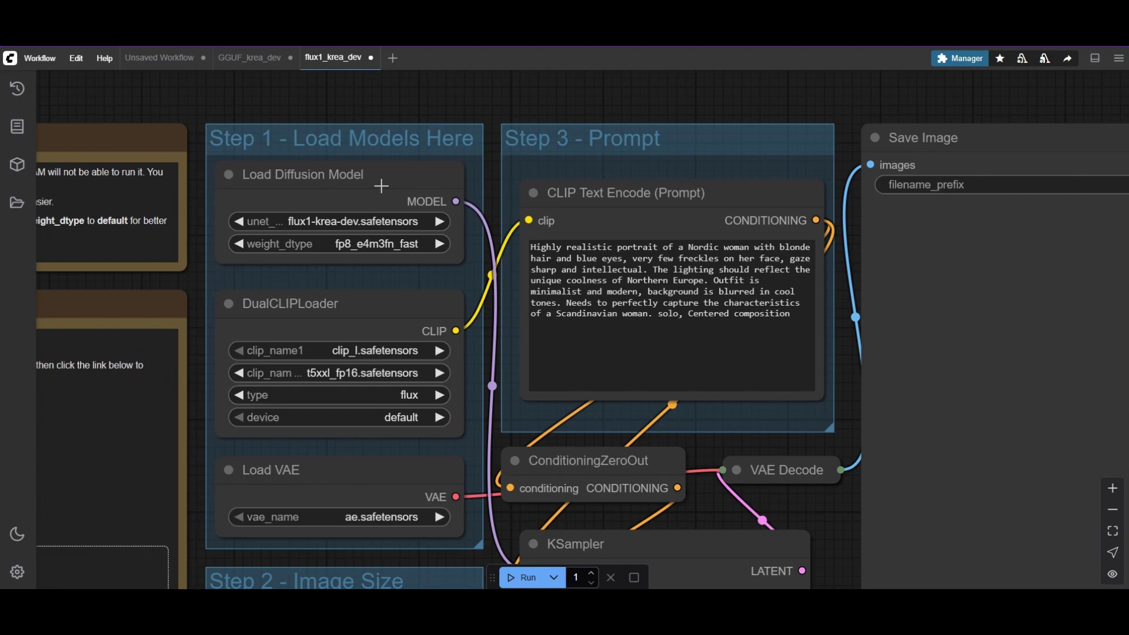
{"action": "left_click", "coordinate": [383, 241]}
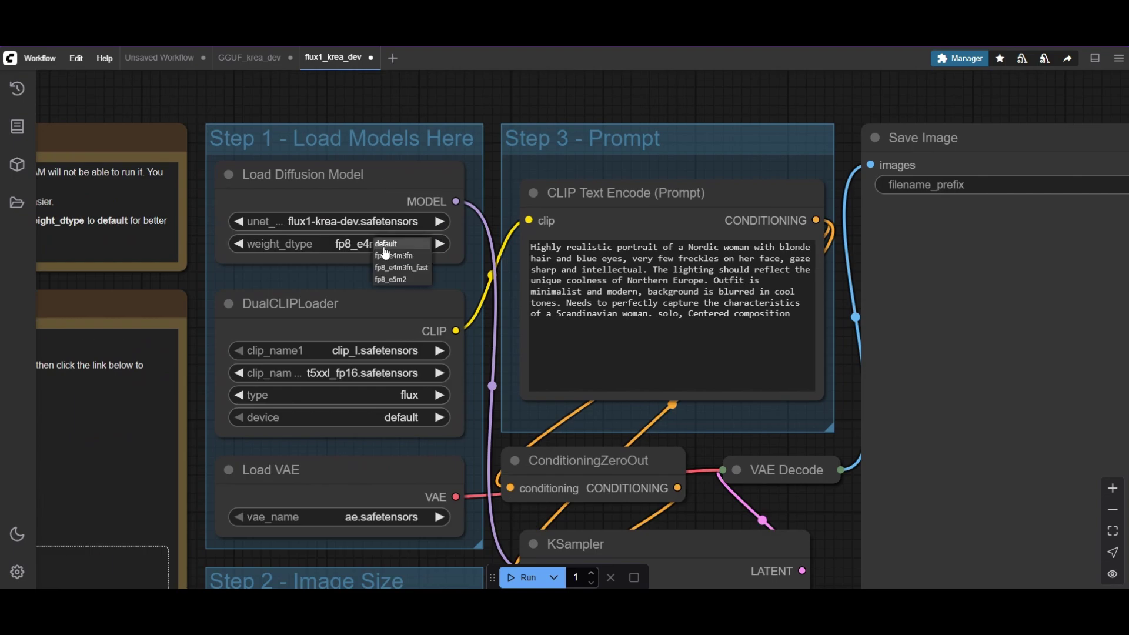
{"action": "left_click", "coordinate": [386, 246]}
Run the workflow and view the 1024×1024 Nordic woman portrait in Save Image
{"action": "scroll", "coordinate": [369, 226], "scroll_direction": "down", "scroll_amount": 4}
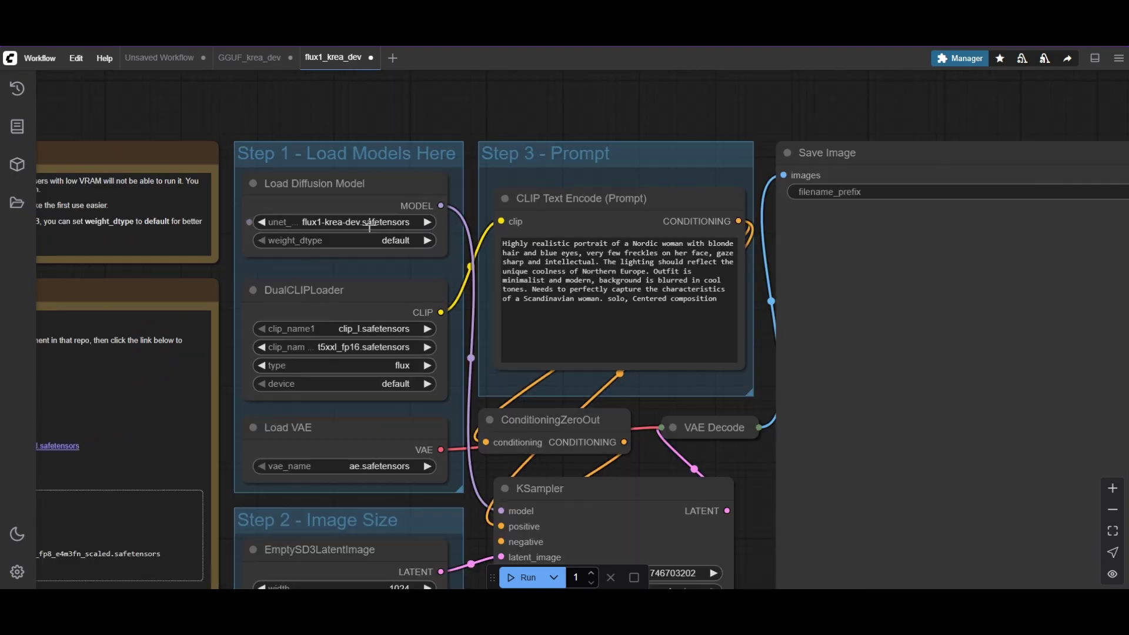
{"action": "scroll", "coordinate": [369, 226], "scroll_direction": "down", "scroll_amount": 2}
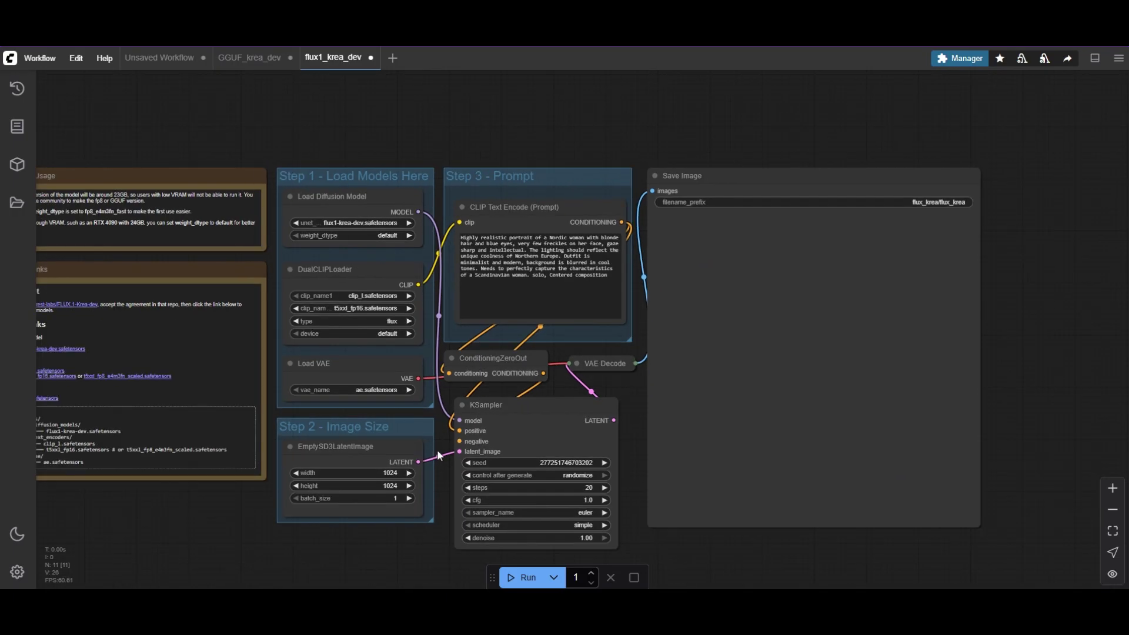
{"action": "left_click", "coordinate": [525, 578]}
{"action": "left_click_drag", "start_coordinate": [457, 143], "coordinate": [487, 115]}
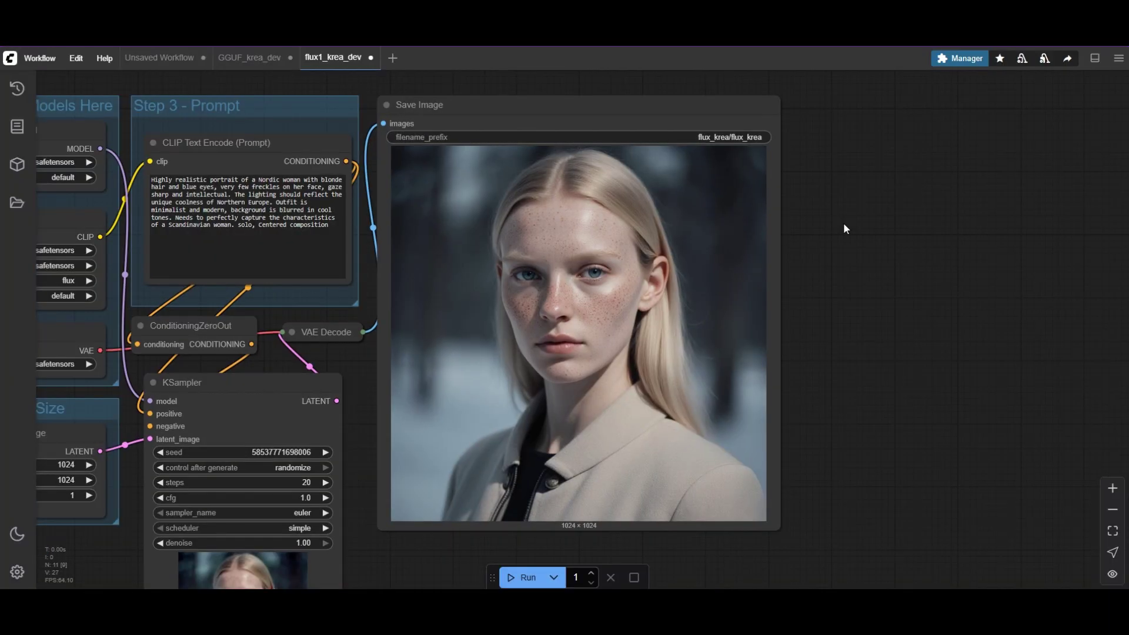
{"action": "scroll", "coordinate": [845, 228], "scroll_direction": "down", "scroll_amount": 4}
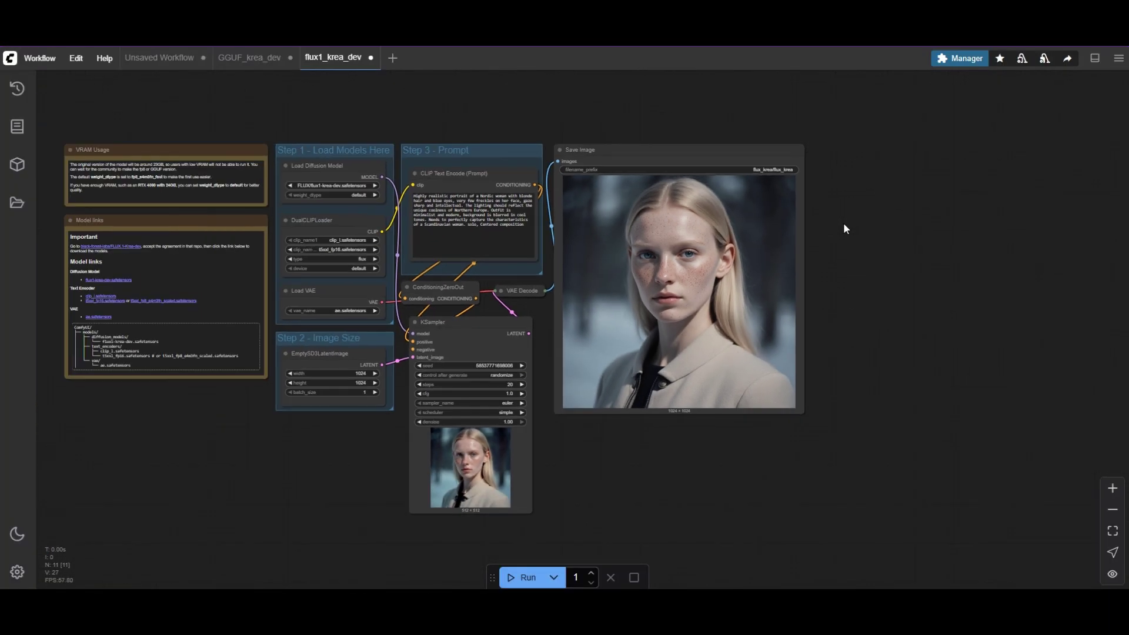
Load the Flux Dev full text to image template from the Flux templates
{"action": "left_click_drag", "start_coordinate": [434, 136], "coordinate": [444, 144]}
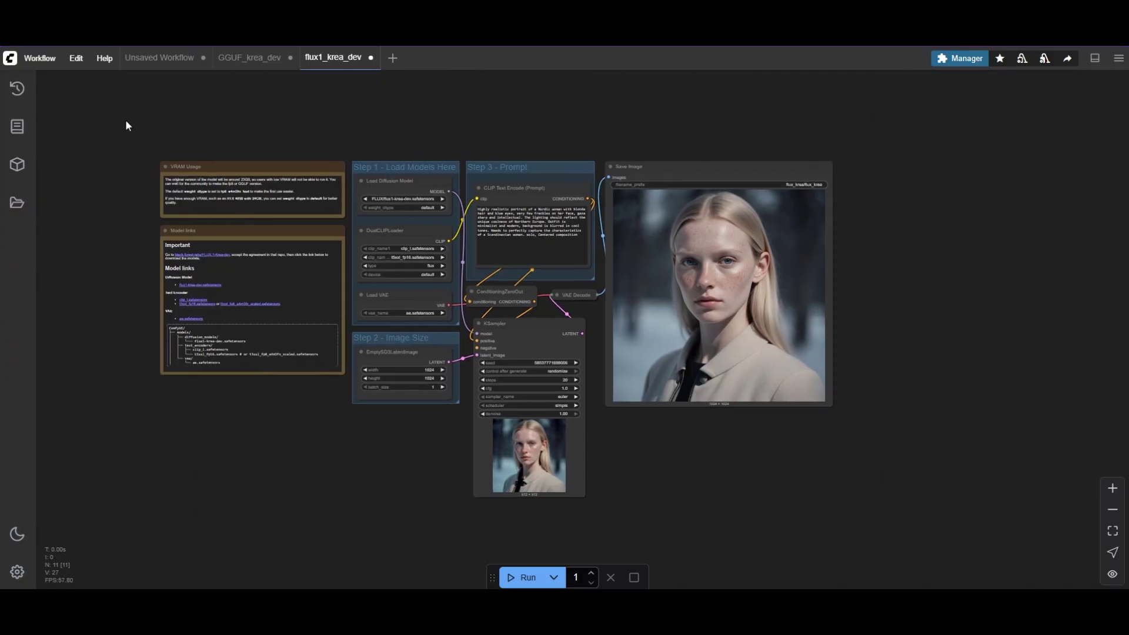
{"action": "left_click", "coordinate": [31, 70]}
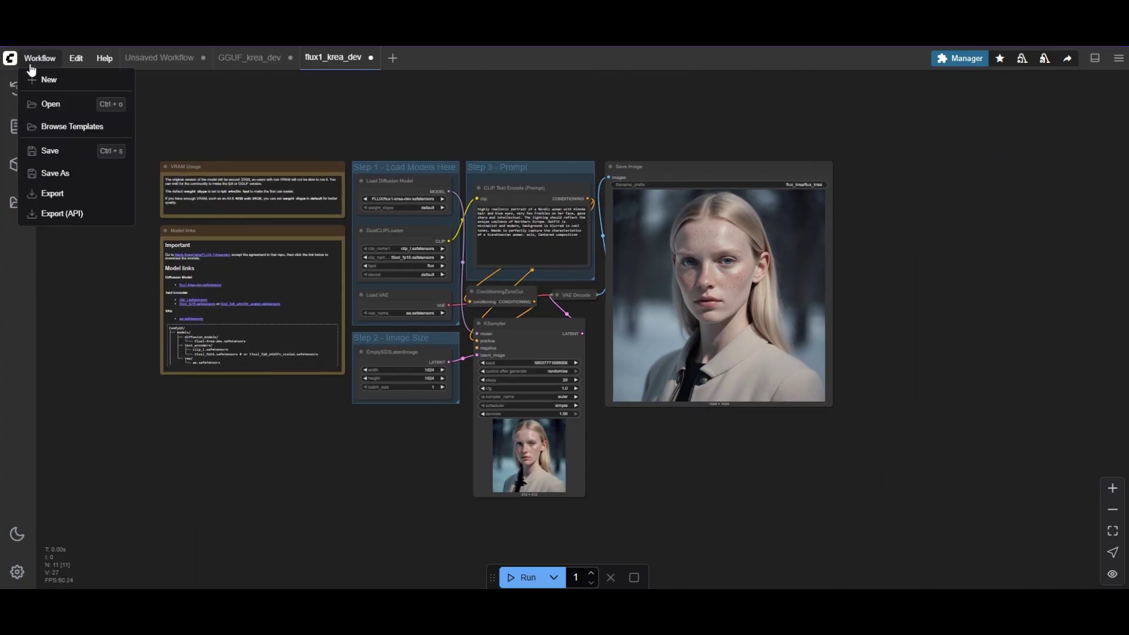
{"action": "left_click", "coordinate": [64, 125]}
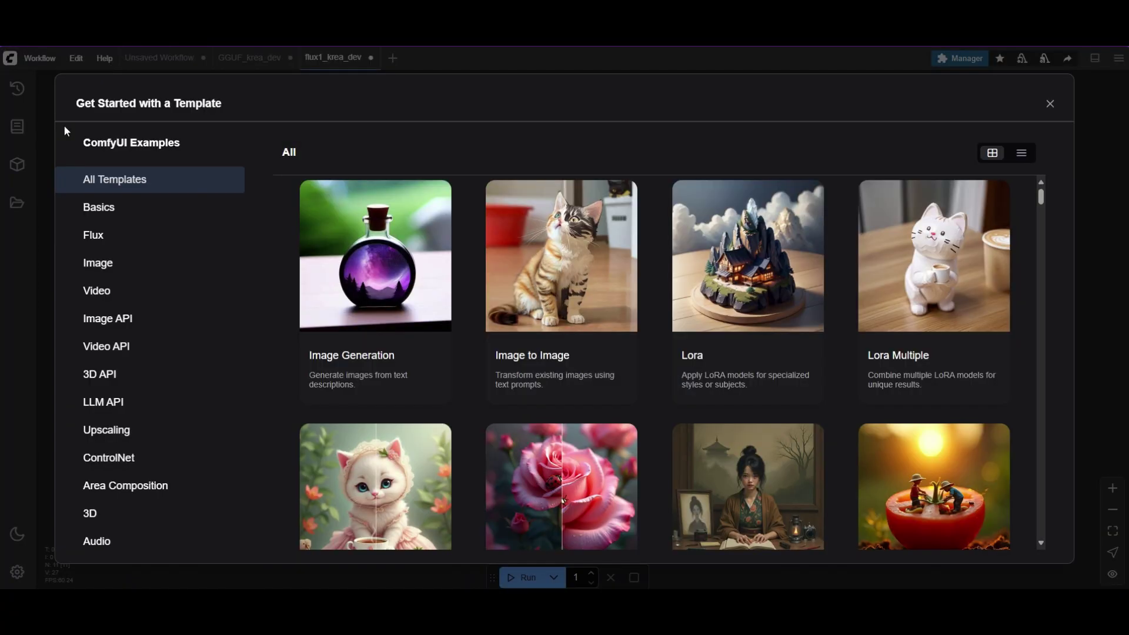
{"action": "left_click", "coordinate": [112, 234]}
{"action": "scroll", "coordinate": [437, 260], "scroll_direction": "down", "scroll_amount": 4}
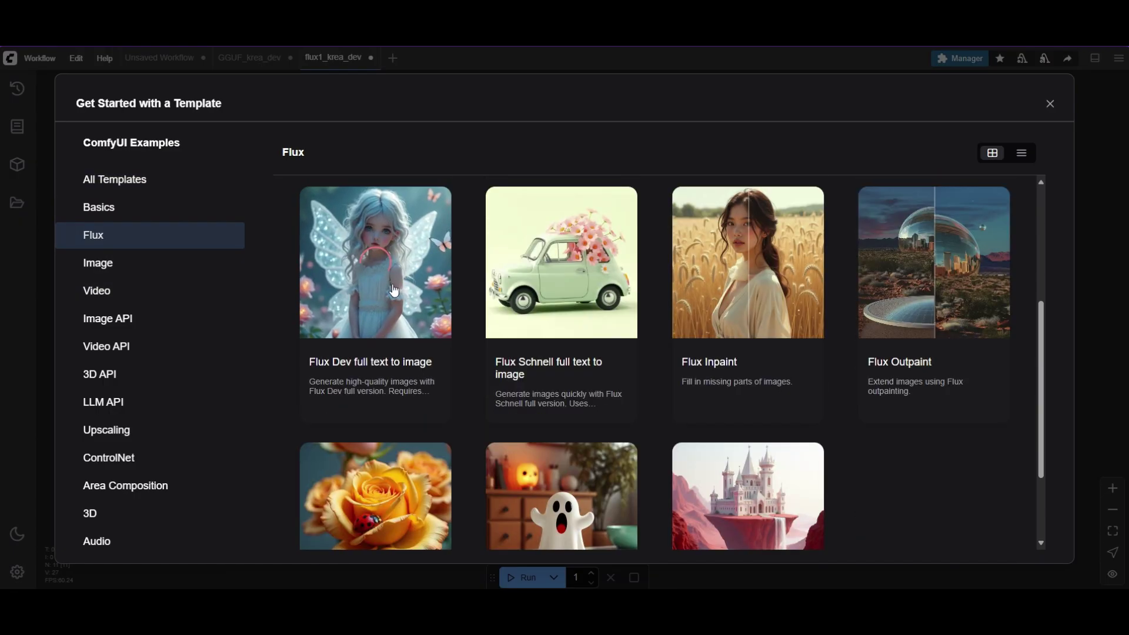
{"action": "left_click", "coordinate": [394, 290]}
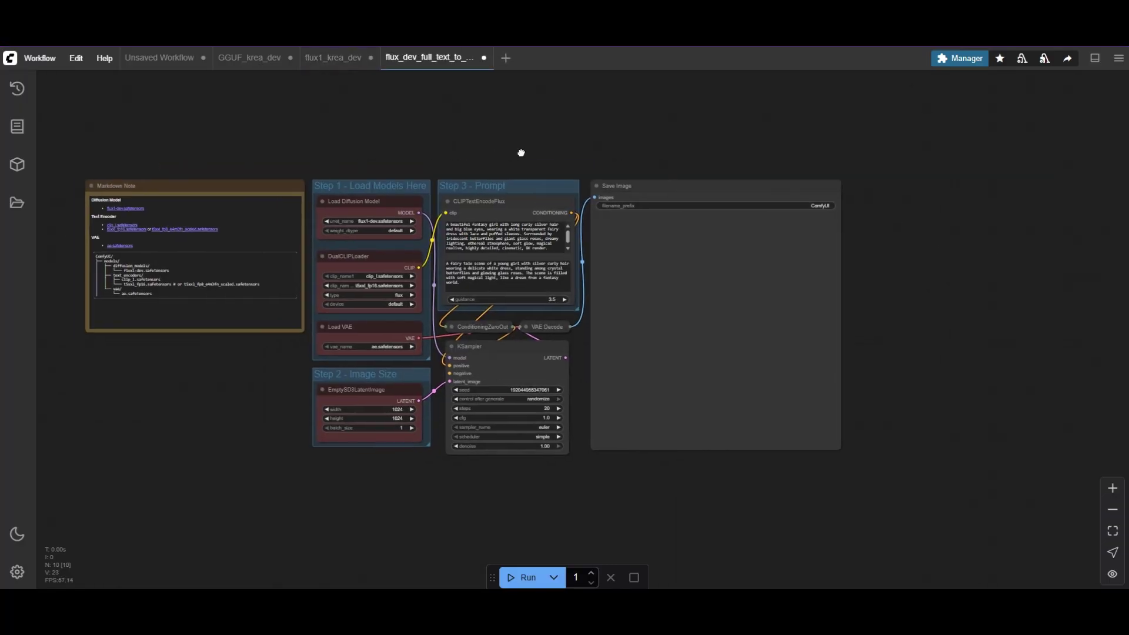
Switch the diffusion model from flux1-dev to flux1-krea-dev.safetensors
{"action": "scroll", "coordinate": [463, 153], "scroll_direction": "up", "scroll_amount": 5}
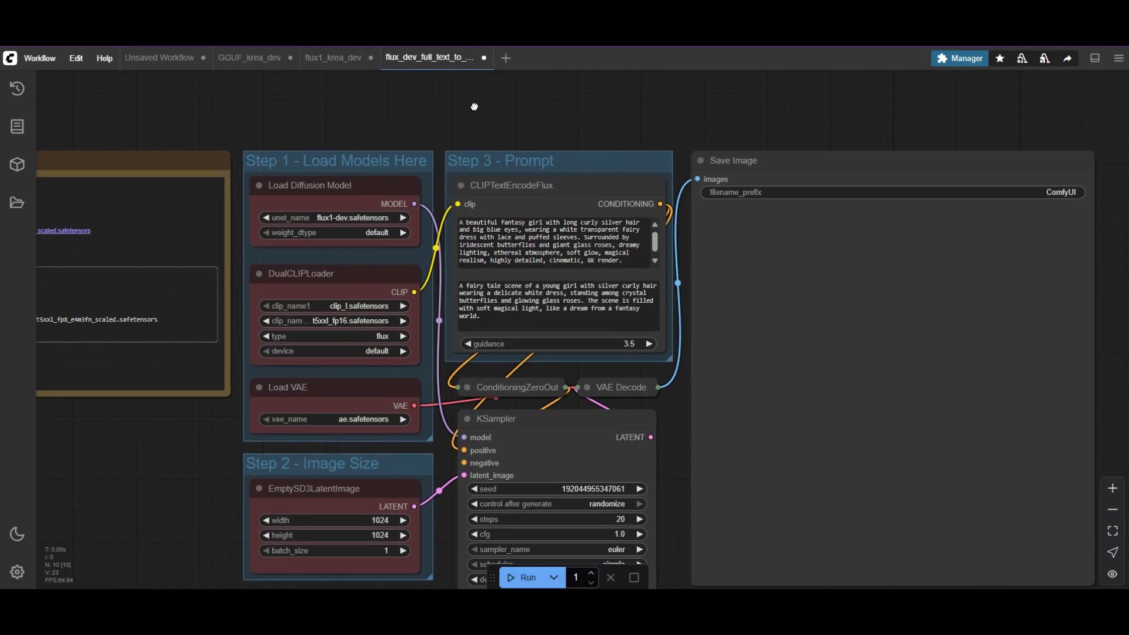
{"action": "left_click_drag", "start_coordinate": [475, 107], "coordinate": [452, 88]}
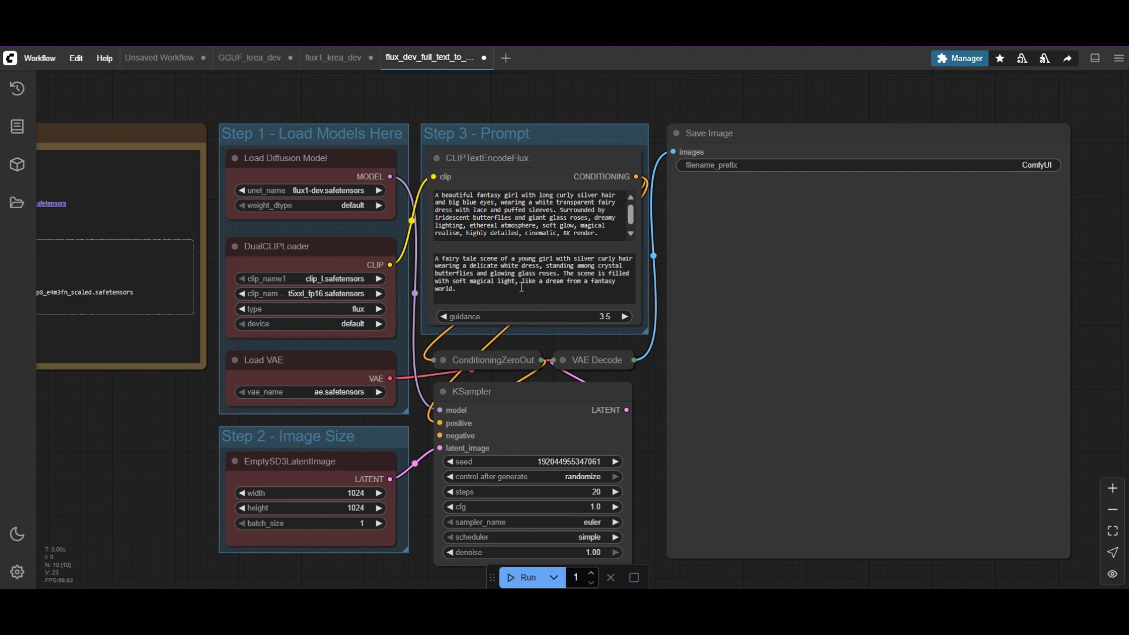
{"action": "scroll", "coordinate": [415, 150], "scroll_direction": "up", "scroll_amount": 3}
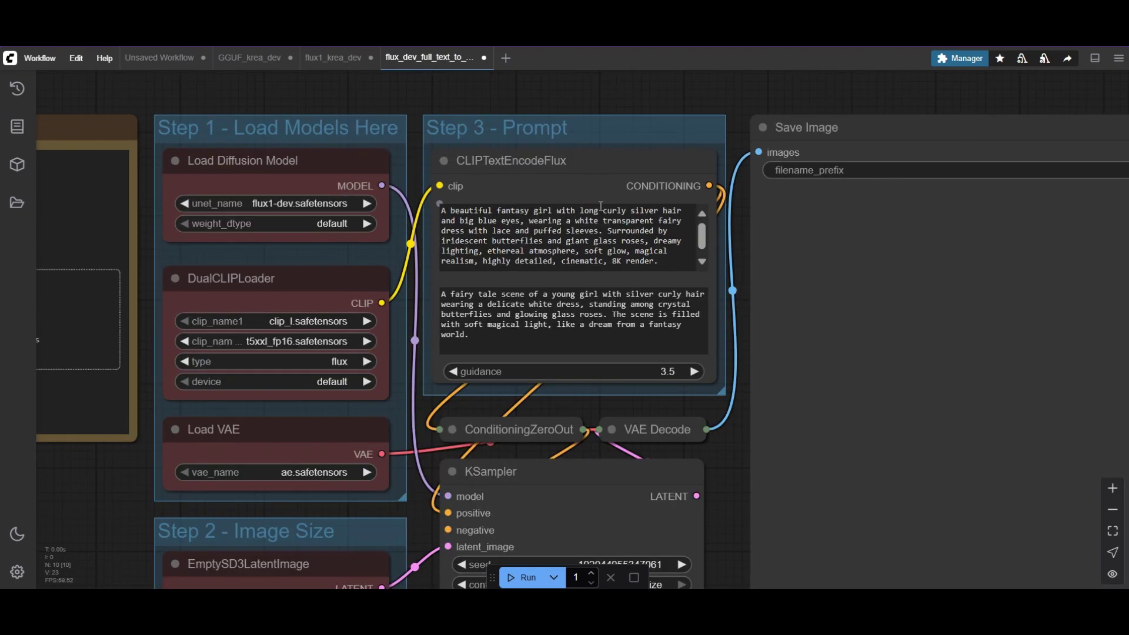
{"action": "left_click", "coordinate": [313, 205]}
{"action": "left_click", "coordinate": [365, 220]}
Replace both prompt boxes with the Nordic woman portrait prompt
{"action": "scroll", "coordinate": [365, 192], "scroll_direction": "down", "scroll_amount": 2}
{"action": "left_click", "coordinate": [475, 228]}
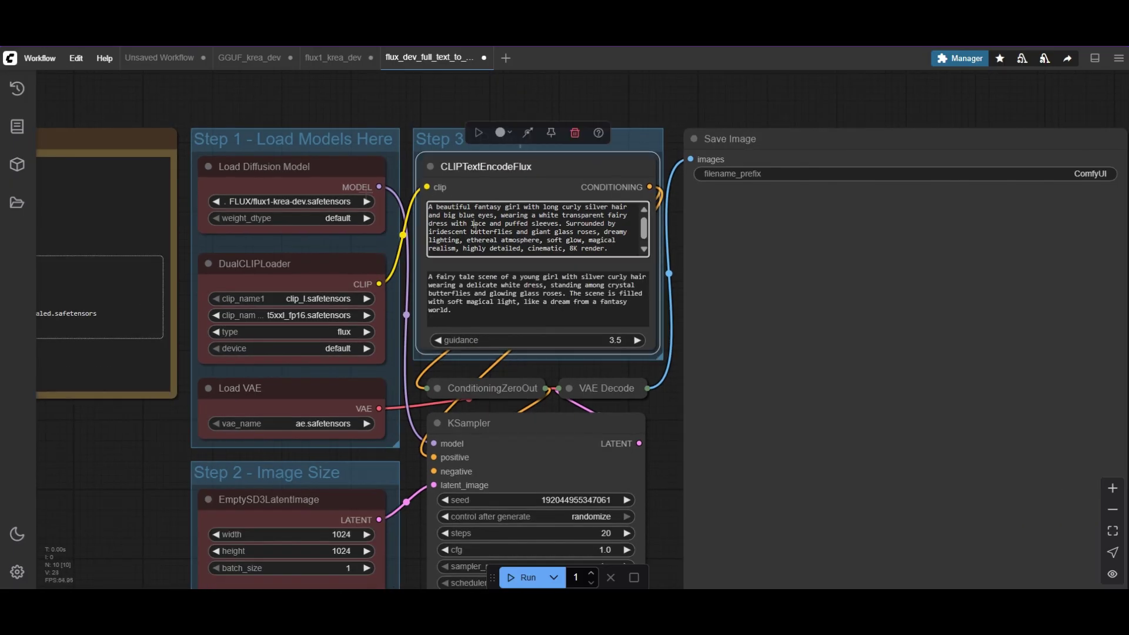
{"action": "key", "text": "ctrl+a"}
{"action": "key", "text": "ctrl+v"}
{"action": "left_click", "coordinate": [484, 295]}
{"action": "key", "text": "ctrl+a"}
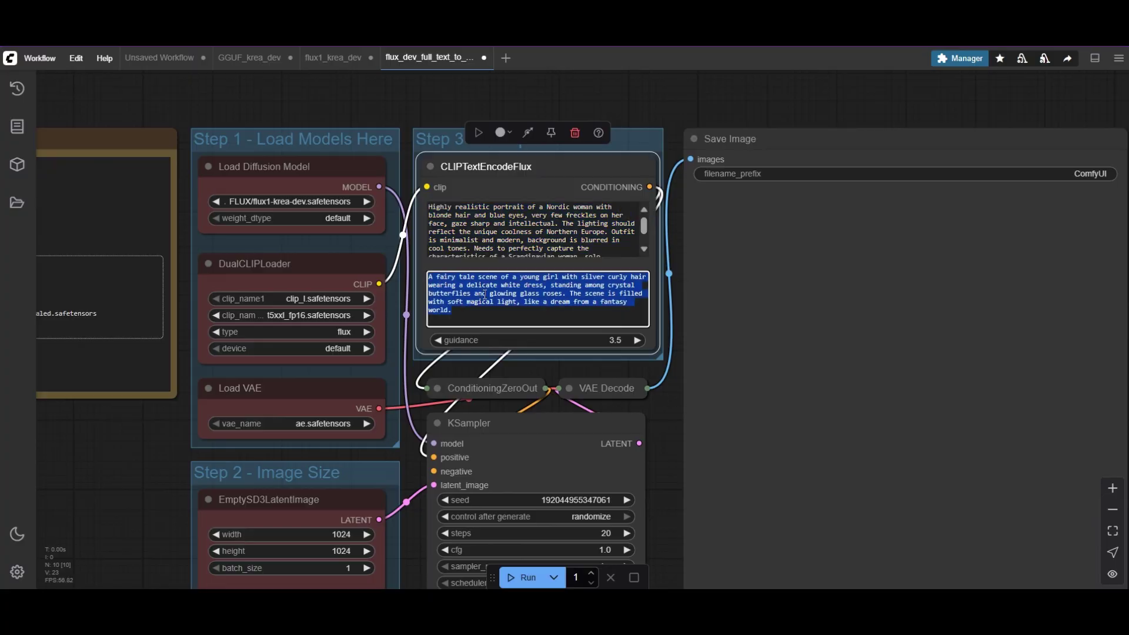
{"action": "type", "text": "Highly realistic portrait of a Nordic woman with blonde hair and blue eyes, very few freckles on her face, gaze sharp and intellectual. The lighting should reflect the unique coolness of Northern Europe. Outfit is minimalist and modern, background is blurred in cool tones. Needs to perfectly capture the characteristics of a Scandinavian woman. solo, Centered composition"}
{"action": "left_click", "coordinate": [663, 411]}
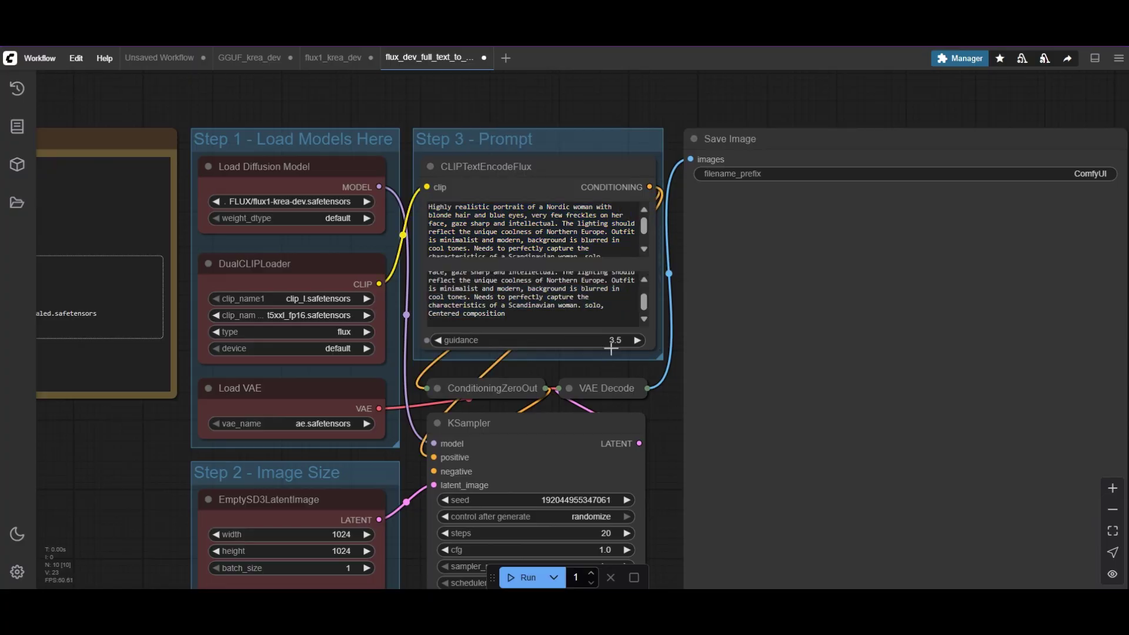
Set the guidance value to 1.0
{"action": "scroll", "coordinate": [614, 341], "scroll_direction": "up", "scroll_amount": 4}
{"action": "left_click", "coordinate": [615, 340]}
{"action": "type", "text": "1"}
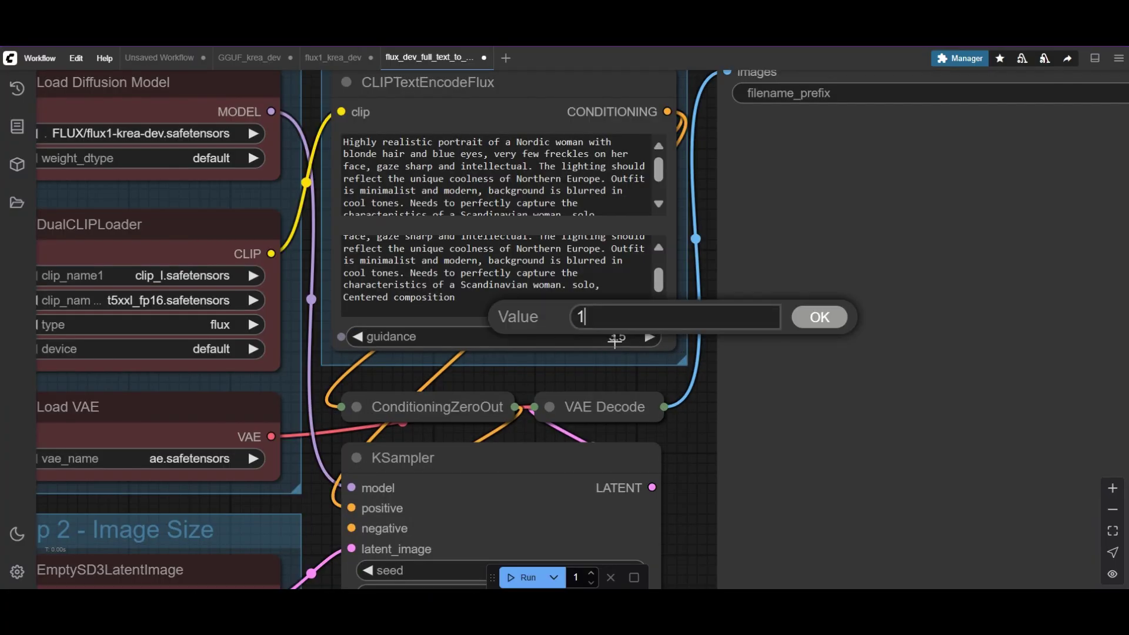
{"action": "key", "text": "Return"}
{"action": "scroll", "coordinate": [608, 381], "scroll_direction": "down", "scroll_amount": 5}
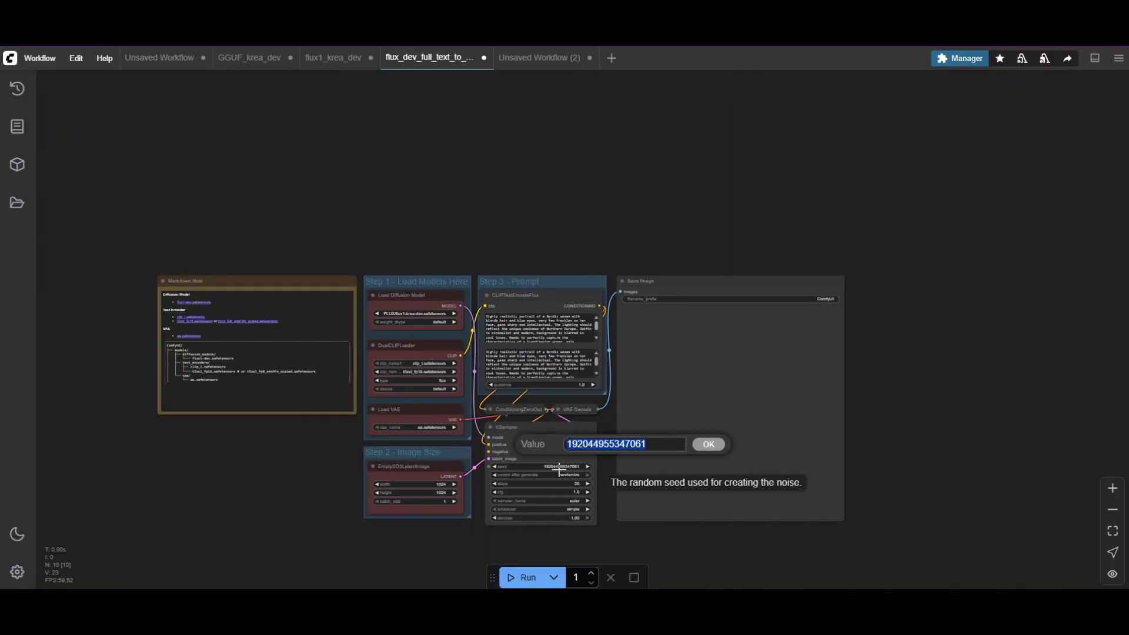
{"action": "key", "text": "ctrl+v"}
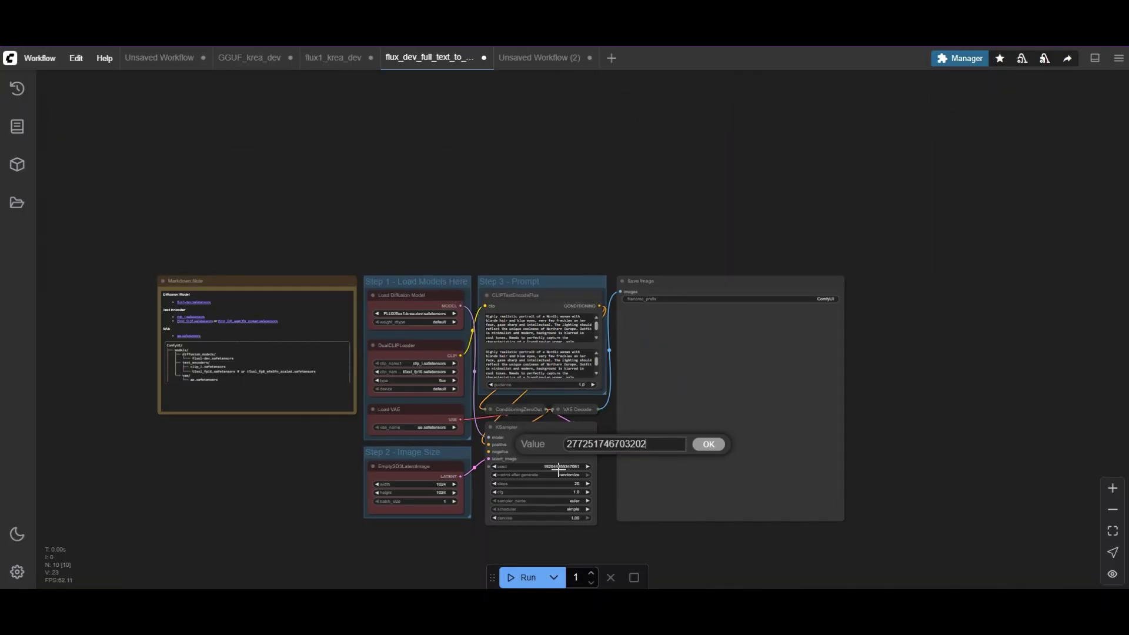
{"action": "key", "text": "Return"}
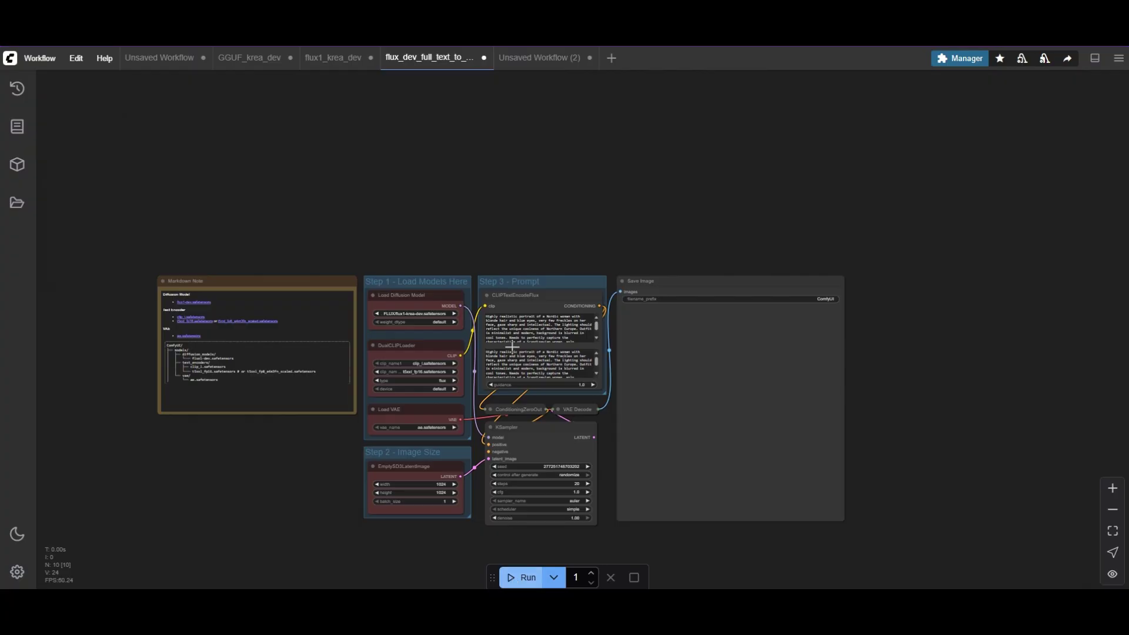
{"action": "scroll", "coordinate": [513, 348], "scroll_direction": "up", "scroll_amount": 3}
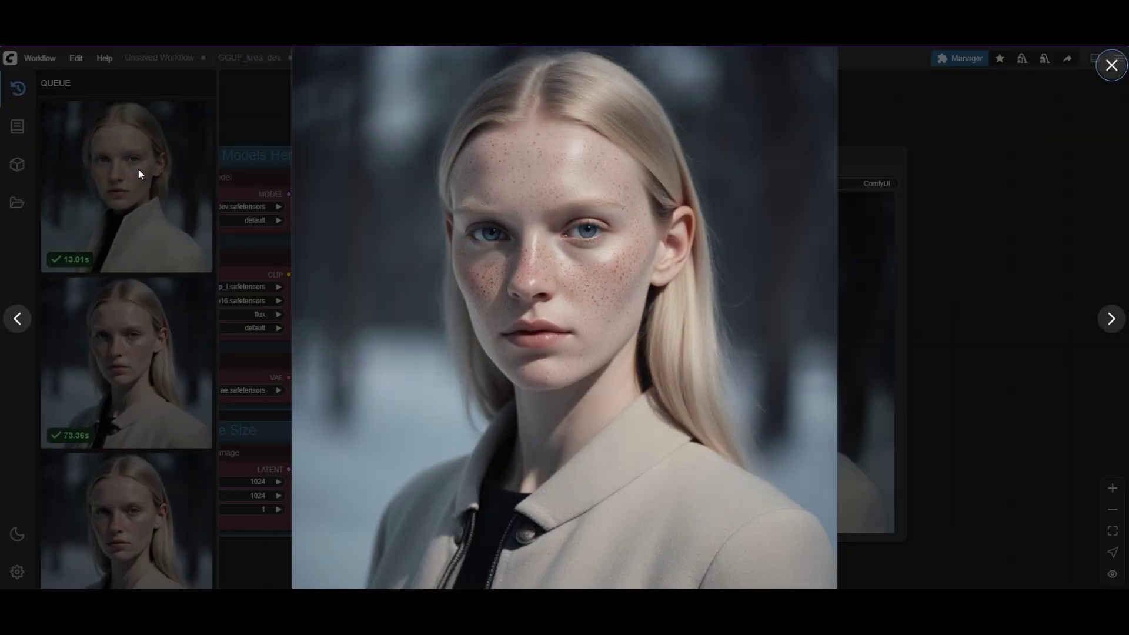
Browse the generated portraits enlarged, then review the weight_dtype options, leaving default
{"action": "left_click", "coordinate": [138, 168]}
{"action": "key", "text": "Right"}
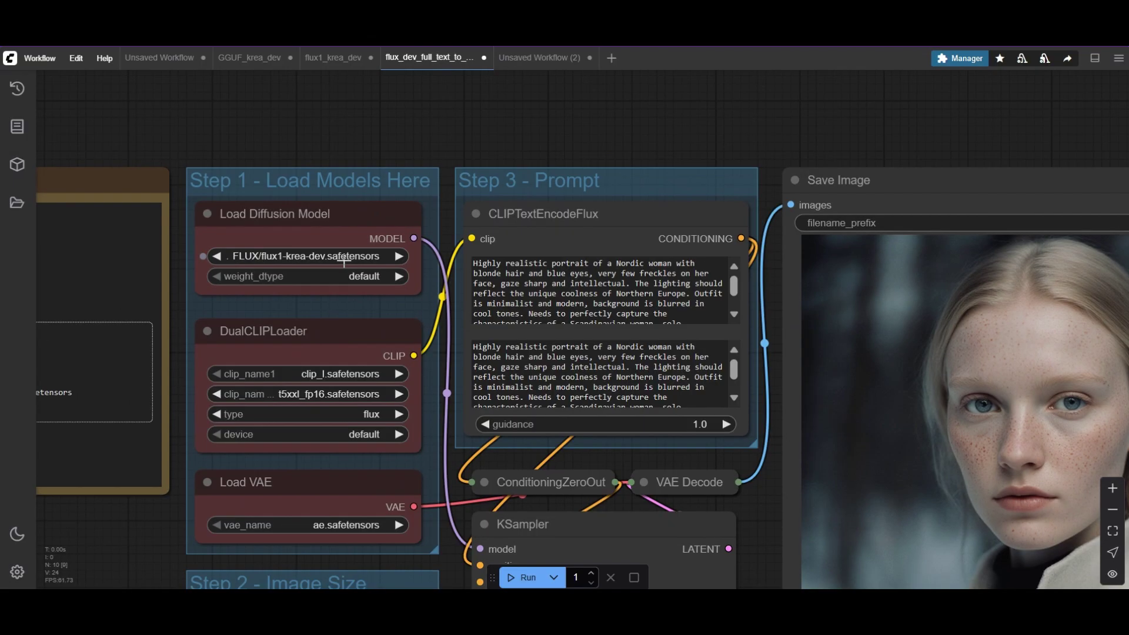
{"action": "left_click", "coordinate": [363, 276]}
Select the GGUF model loader node in the Krea workflow
{"action": "scroll", "coordinate": [357, 111], "scroll_direction": "down", "scroll_amount": 1}
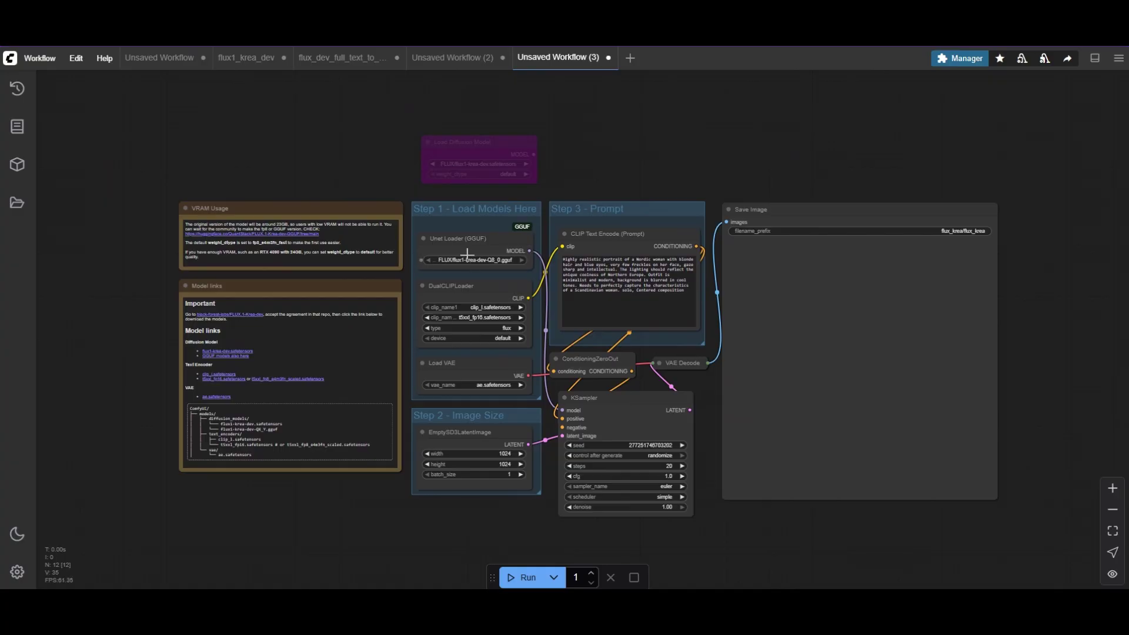
{"action": "scroll", "coordinate": [467, 254], "scroll_direction": "up", "scroll_amount": 2}
{"action": "left_click", "coordinate": [453, 236]}
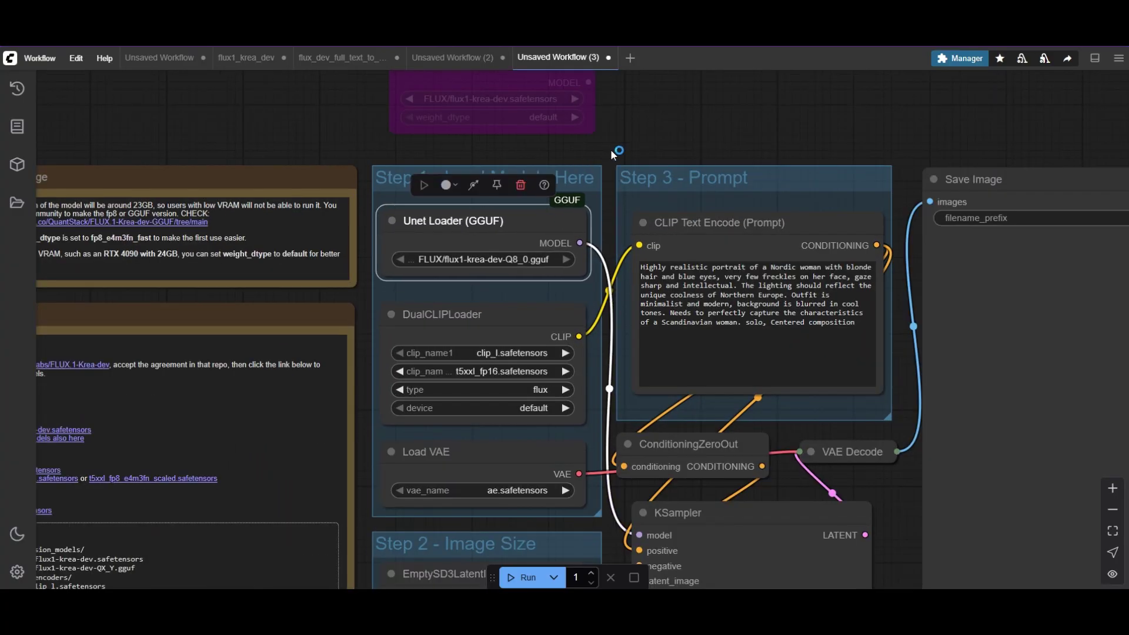
{"action": "scroll", "coordinate": [476, 151], "scroll_direction": "up", "scroll_amount": 3}
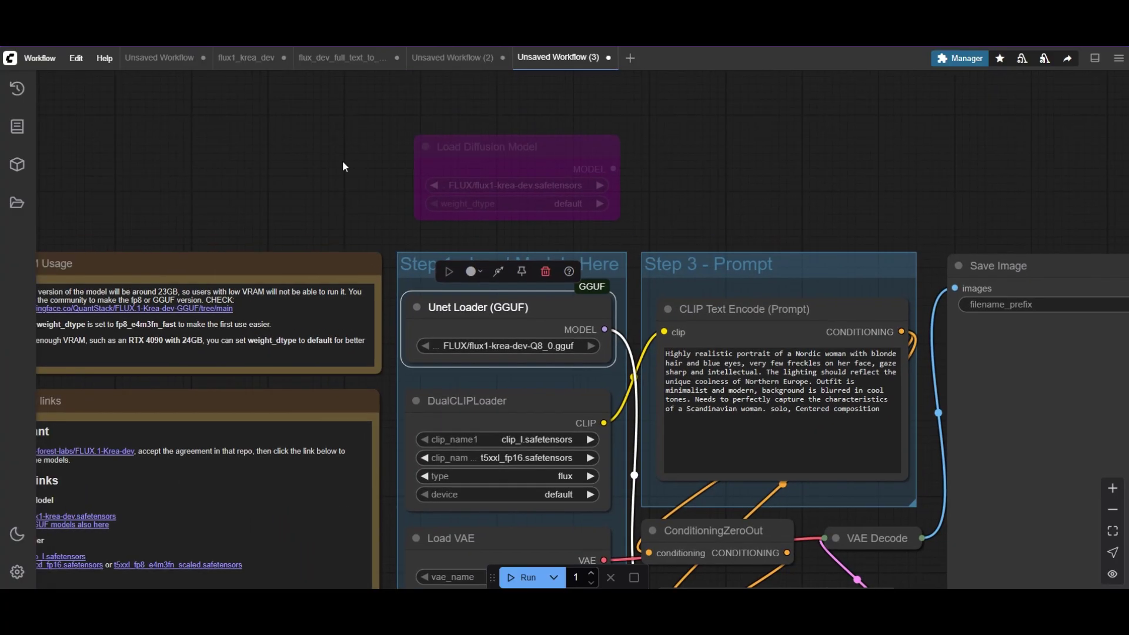
{"action": "scroll", "coordinate": [345, 166], "scroll_direction": "up", "scroll_amount": 1}
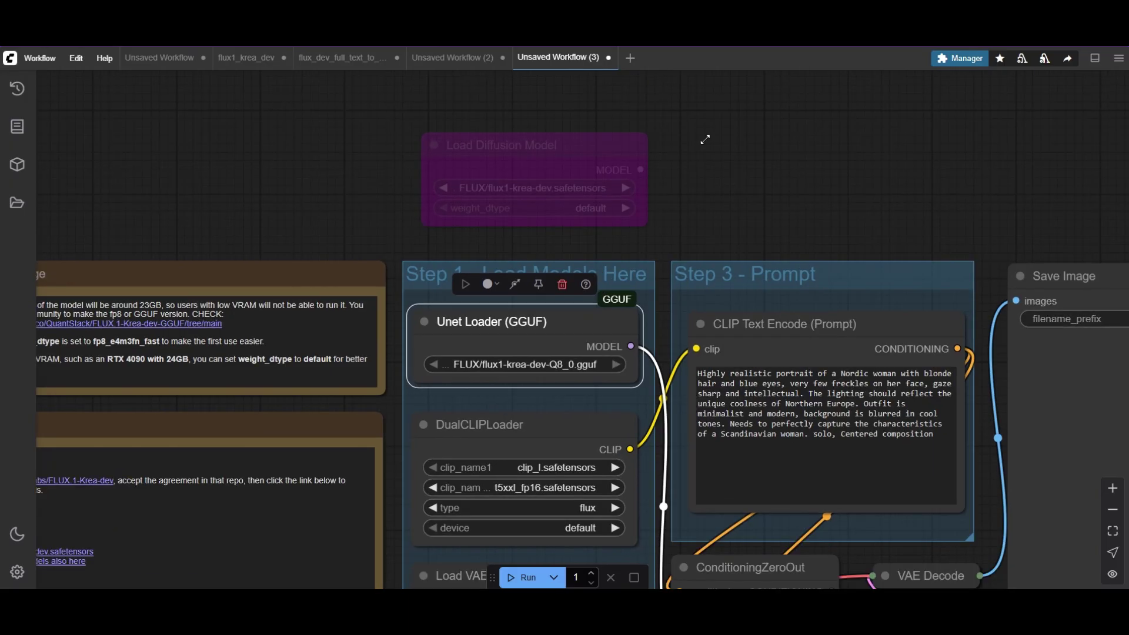
Search the Custom Nodes Manager for GGUF to confirm ComfyUI-GGUF 1.1.1 is installed
{"action": "left_click", "coordinate": [965, 62]}
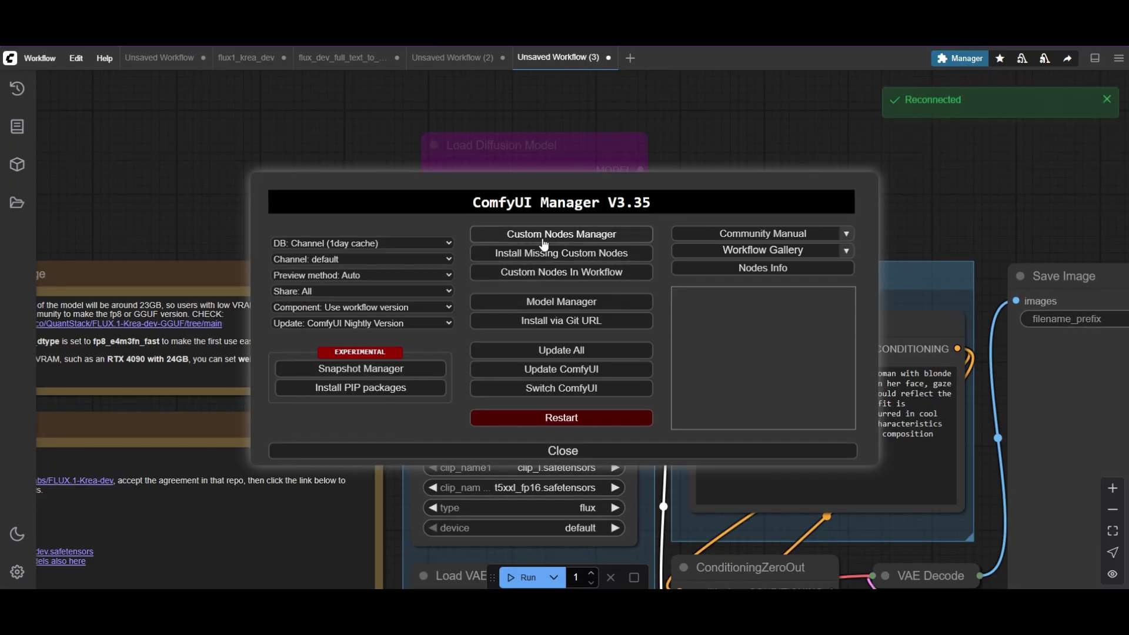
{"action": "left_click", "coordinate": [523, 233]}
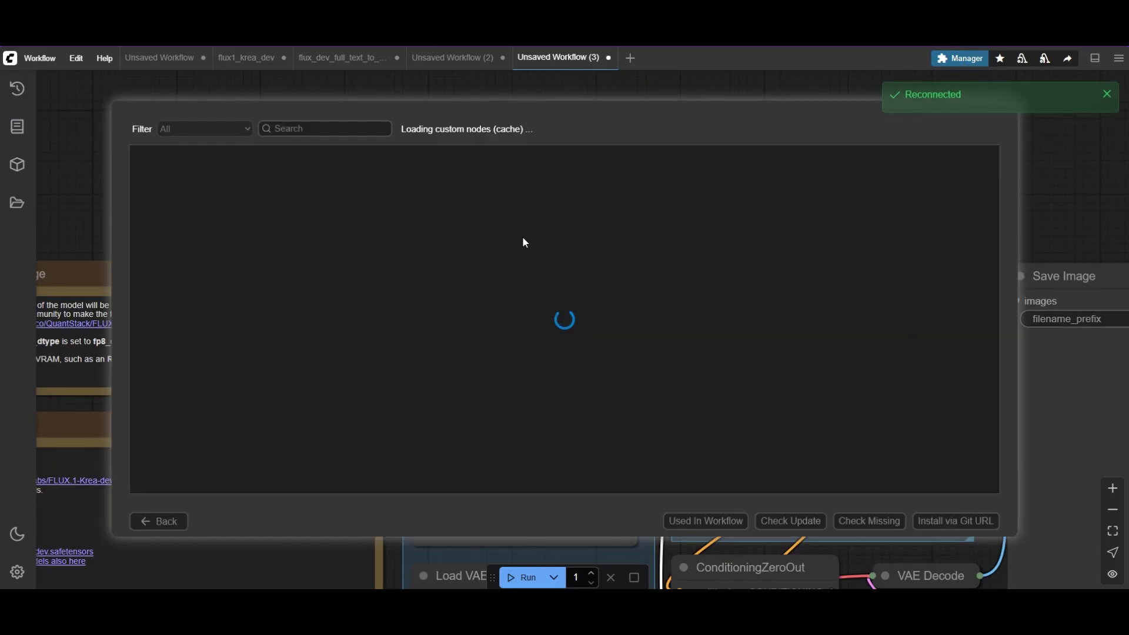
{"action": "left_click", "coordinate": [313, 130]}
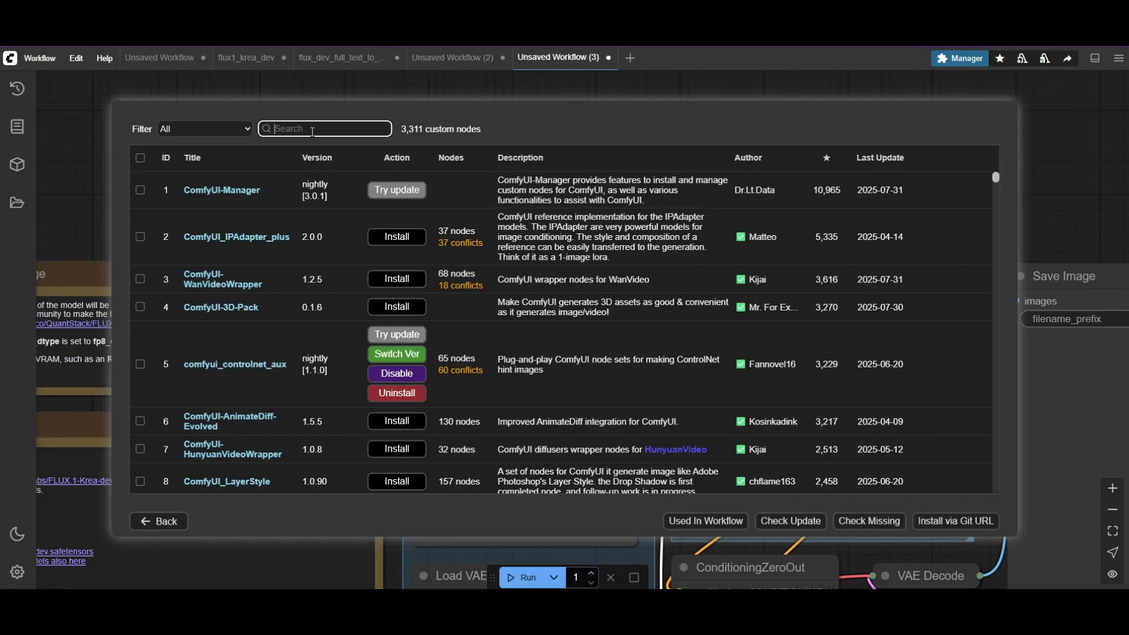
{"action": "type", "text": "GGUF"}
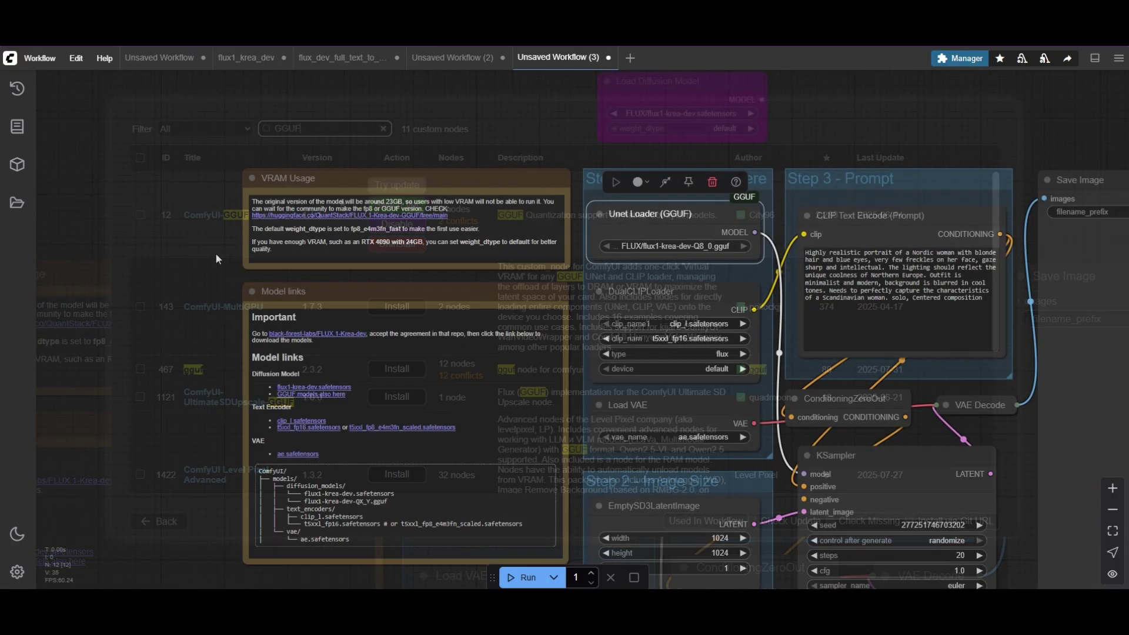
{"action": "scroll", "coordinate": [209, 254], "scroll_direction": "up", "scroll_amount": 2}
Review the QuantStack FLUX.1-Krea-dev-GGUF model card and files, down to the 12.7 GB Q8_0 file
{"action": "scroll", "coordinate": [203, 255], "scroll_direction": "up", "scroll_amount": 1}
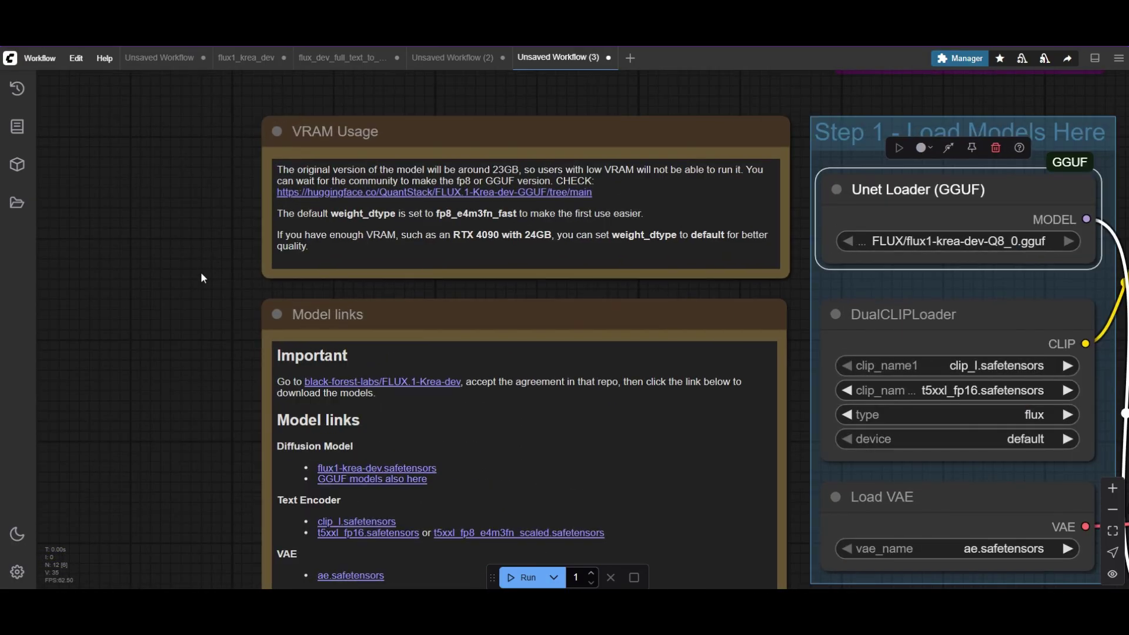
{"action": "left_click_drag", "start_coordinate": [202, 278], "coordinate": [199, 258]}
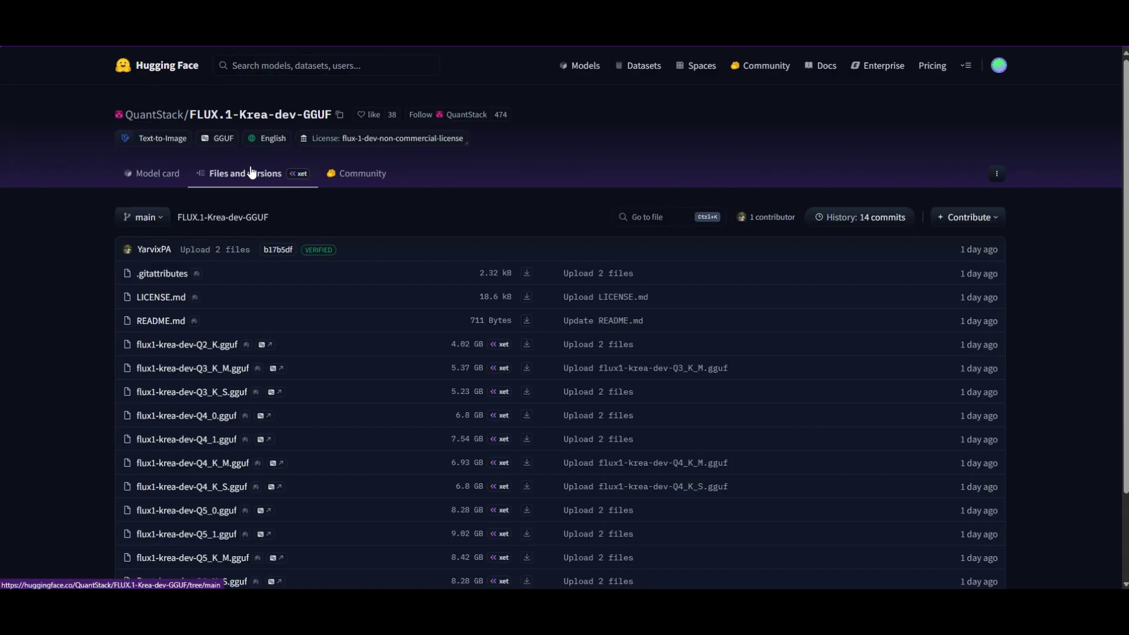
{"action": "left_click", "coordinate": [169, 179]}
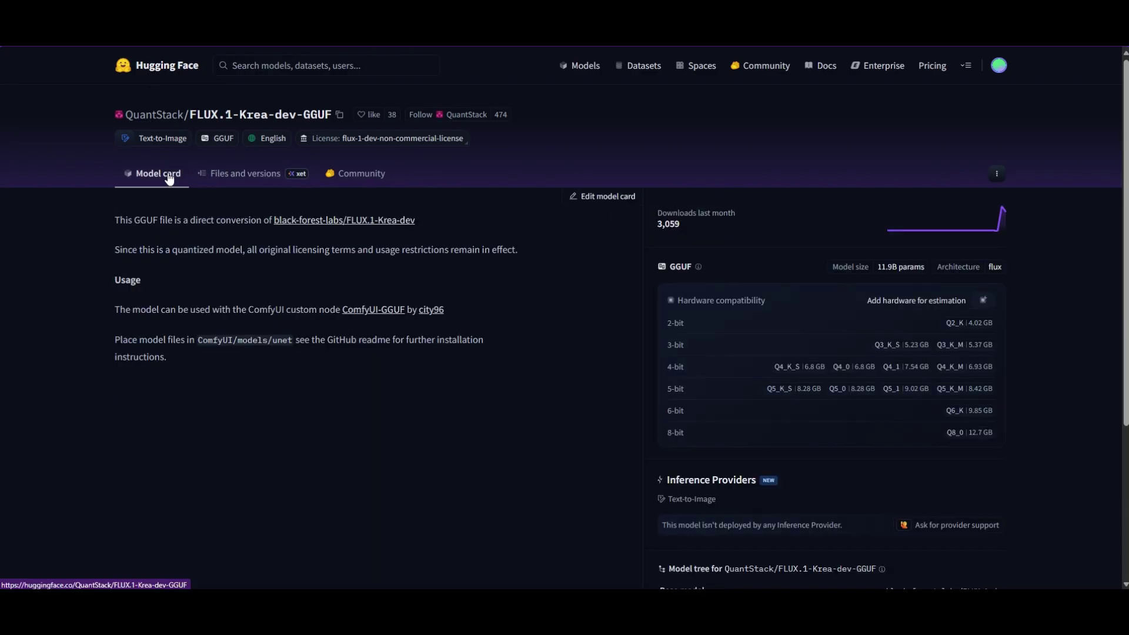
{"action": "left_click", "coordinate": [216, 176]}
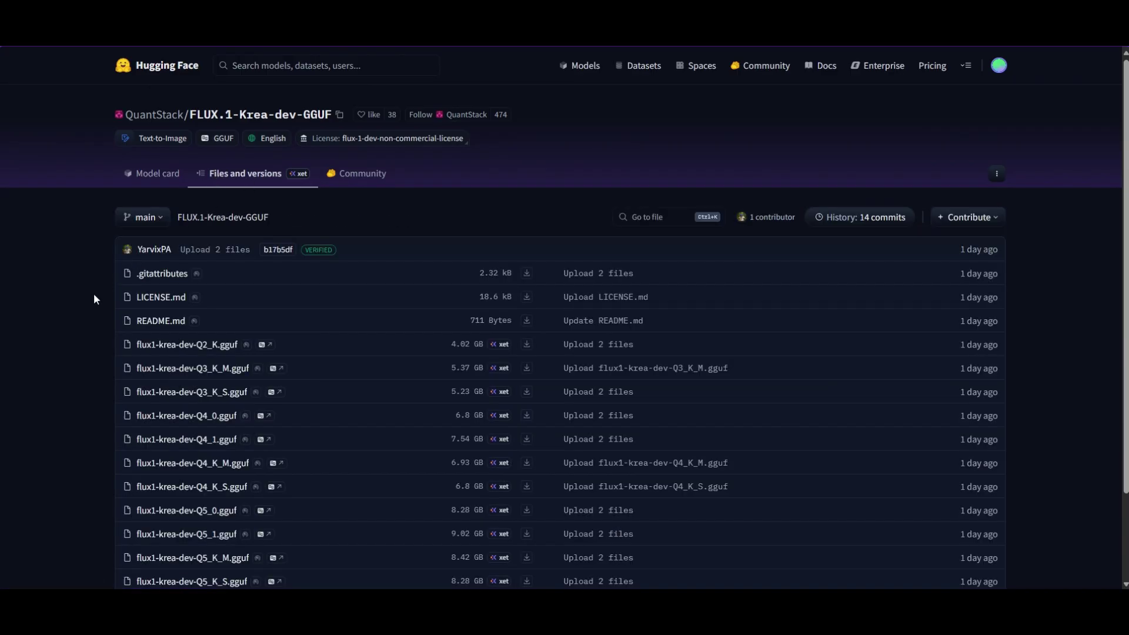
{"action": "scroll", "coordinate": [93, 294], "scroll_direction": "down", "scroll_amount": 2}
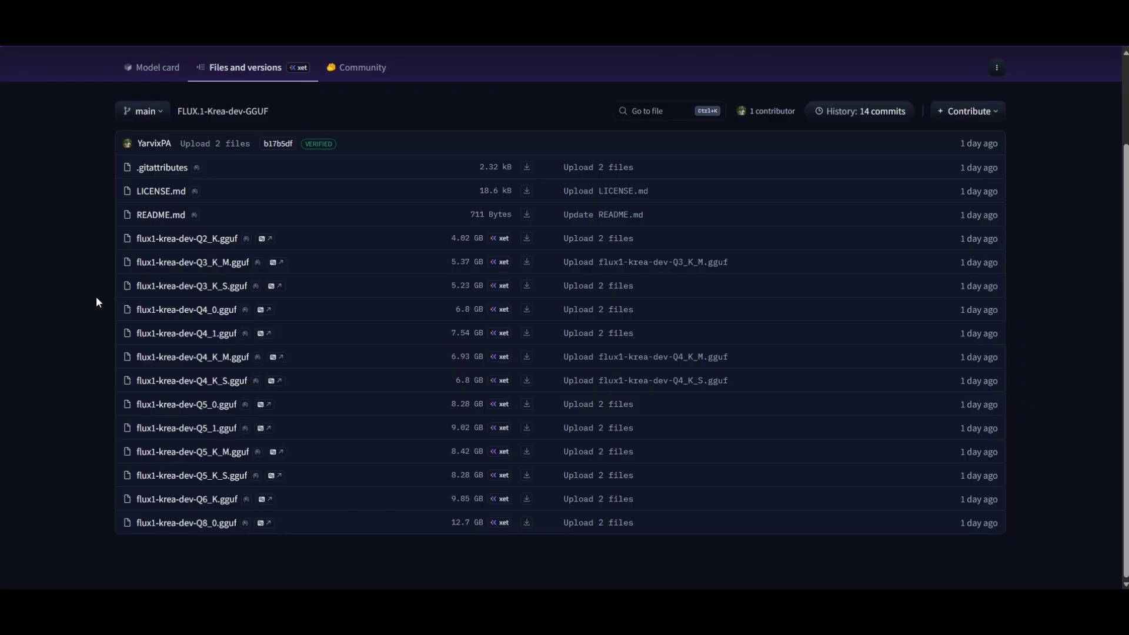
{"action": "scroll", "coordinate": [97, 301], "scroll_direction": "up", "scroll_amount": 2}
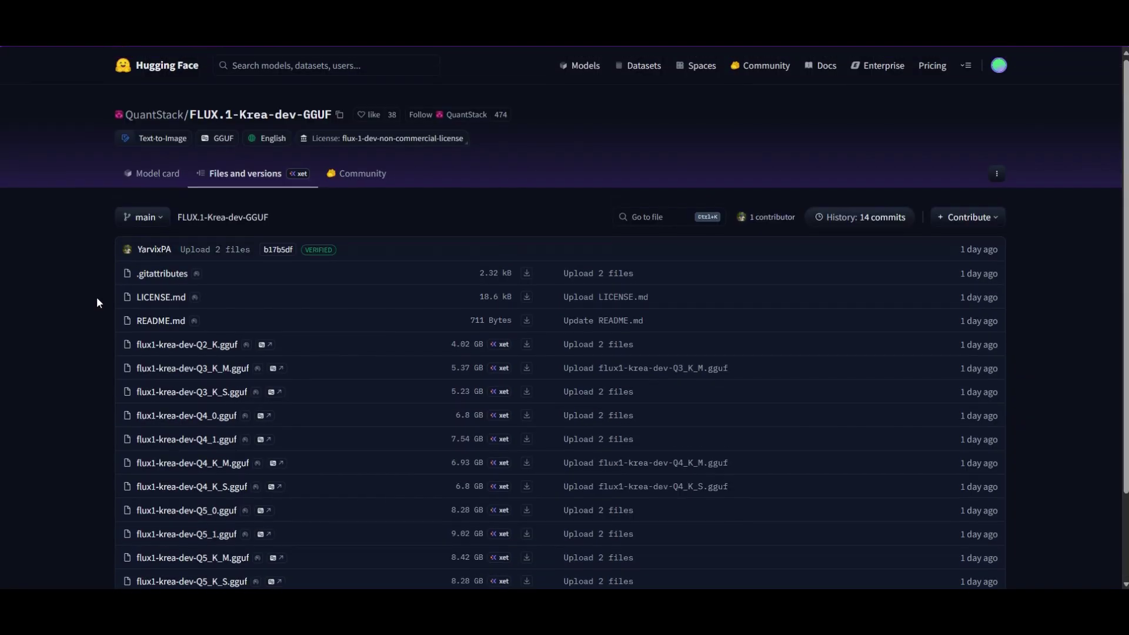
{"action": "scroll", "coordinate": [98, 299], "scroll_direction": "down", "scroll_amount": 2}
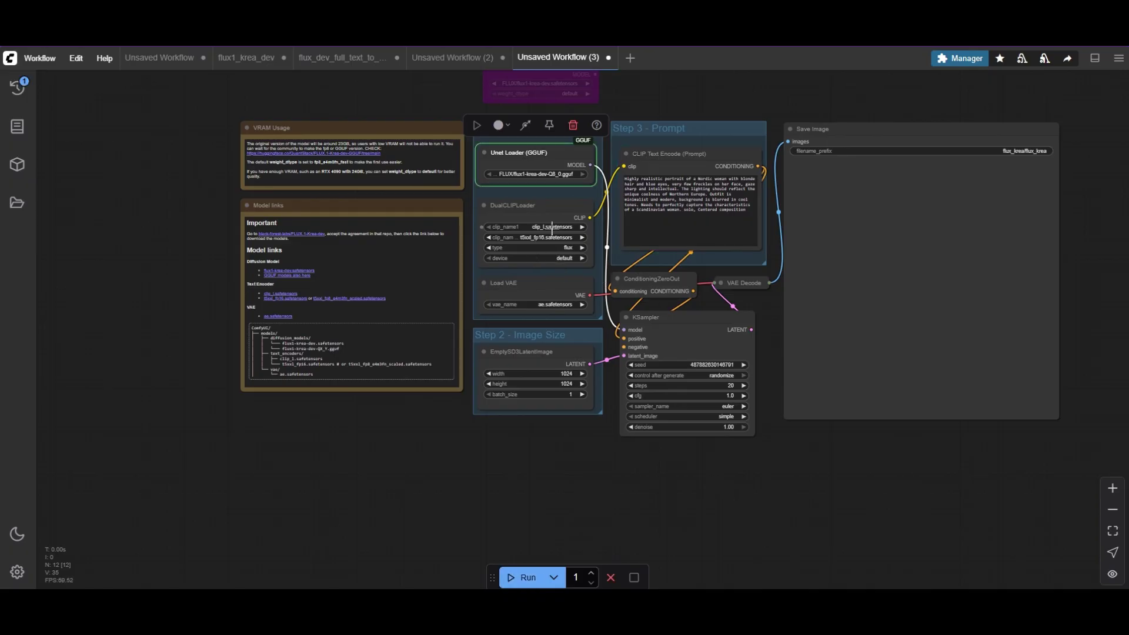
Let the Q8_0 GGUF run finish, then view its portrait full size from the Queue history
{"action": "left_click_drag", "start_coordinate": [660, 107], "coordinate": [588, 139]}
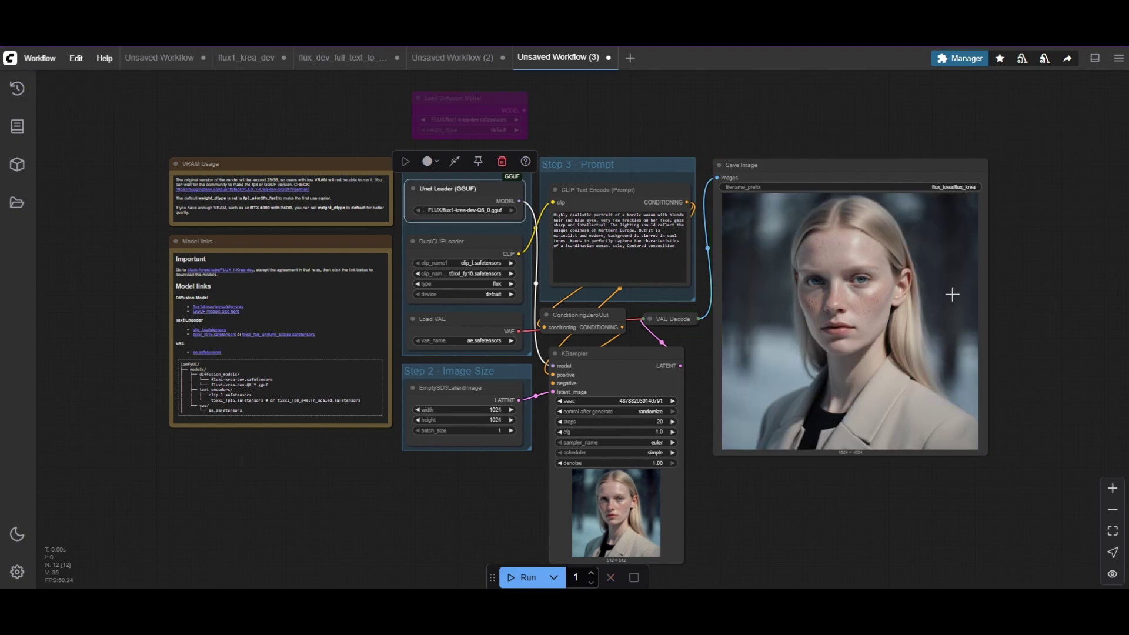
{"action": "scroll", "coordinate": [952, 294], "scroll_direction": "up", "scroll_amount": 5}
{"action": "left_click", "coordinate": [17, 88]}
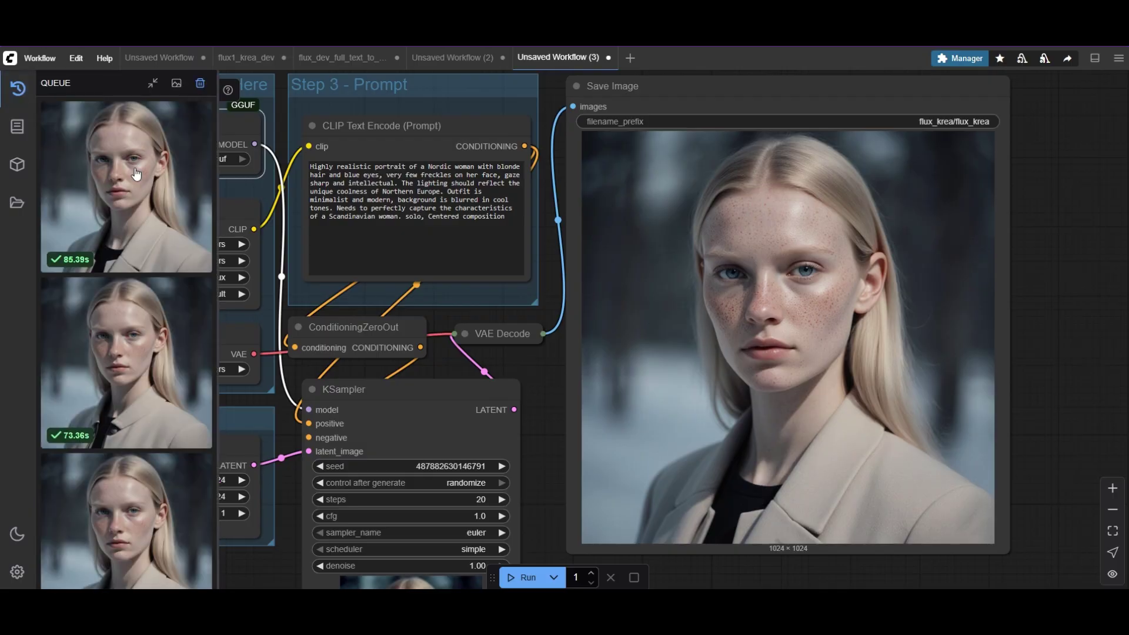
{"action": "left_click", "coordinate": [136, 172]}
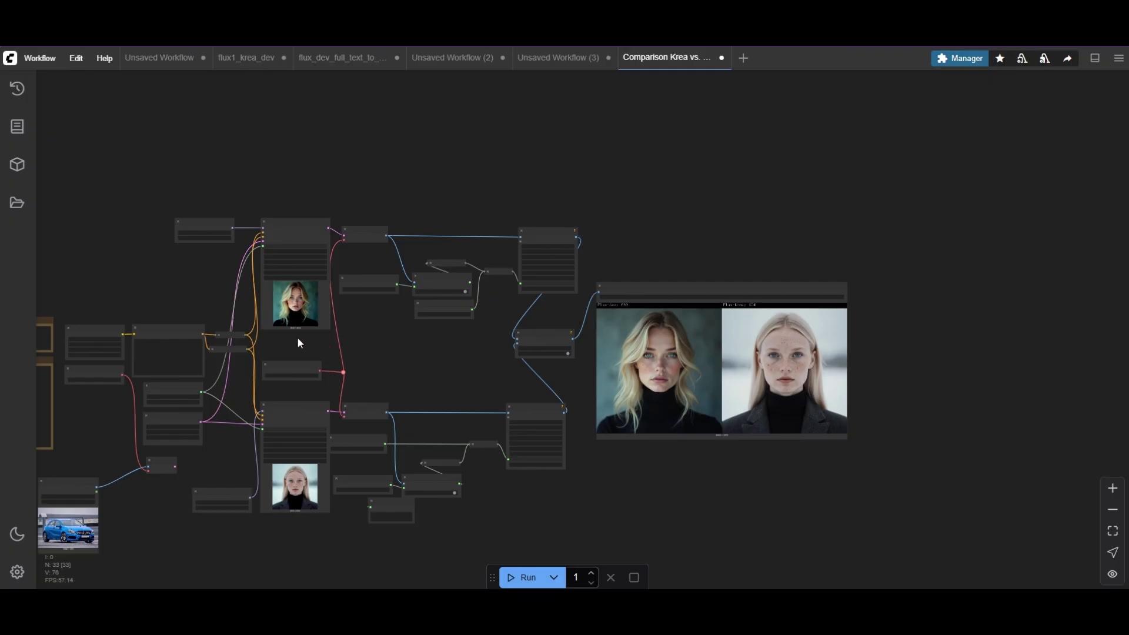
{"action": "scroll", "coordinate": [182, 218], "scroll_direction": "up", "scroll_amount": 10}
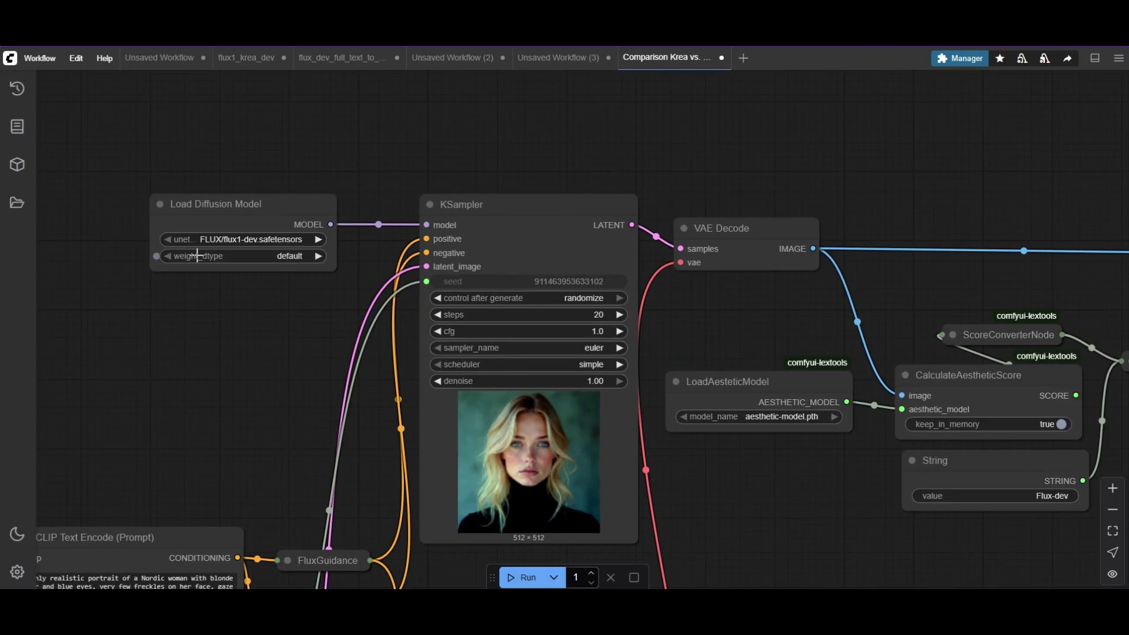
{"action": "scroll", "coordinate": [197, 257], "scroll_direction": "up", "scroll_amount": 5}
{"action": "scroll", "coordinate": [197, 257], "scroll_direction": "down", "scroll_amount": 10}
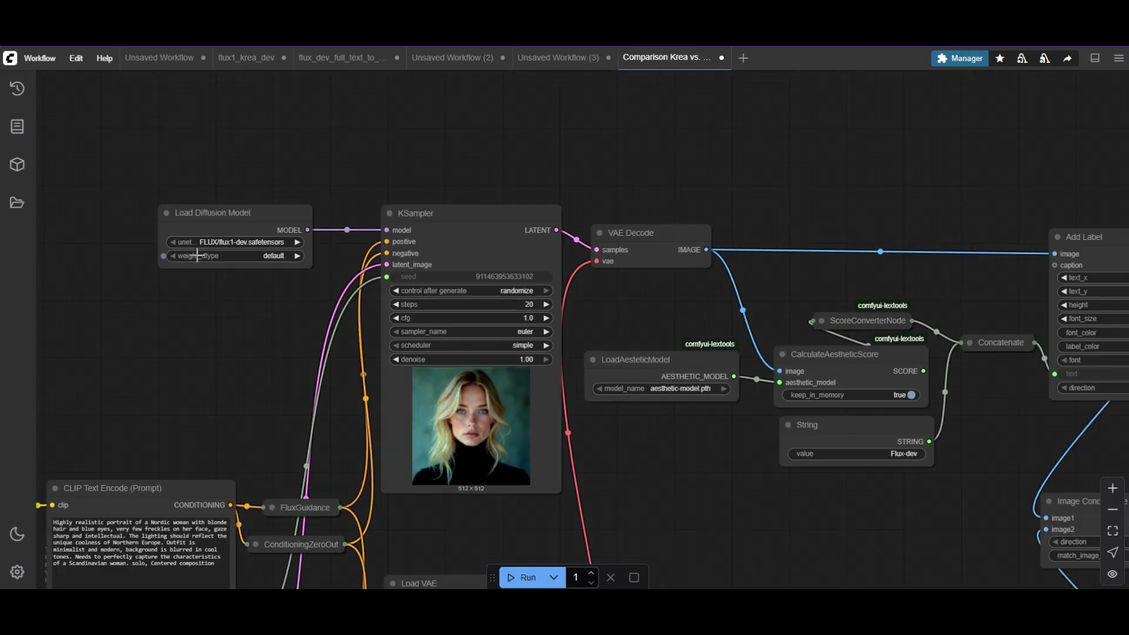
{"action": "left_click_drag", "start_coordinate": [381, 411], "coordinate": [585, 176]}
{"action": "scroll", "coordinate": [459, 299], "scroll_direction": "up", "scroll_amount": 6}
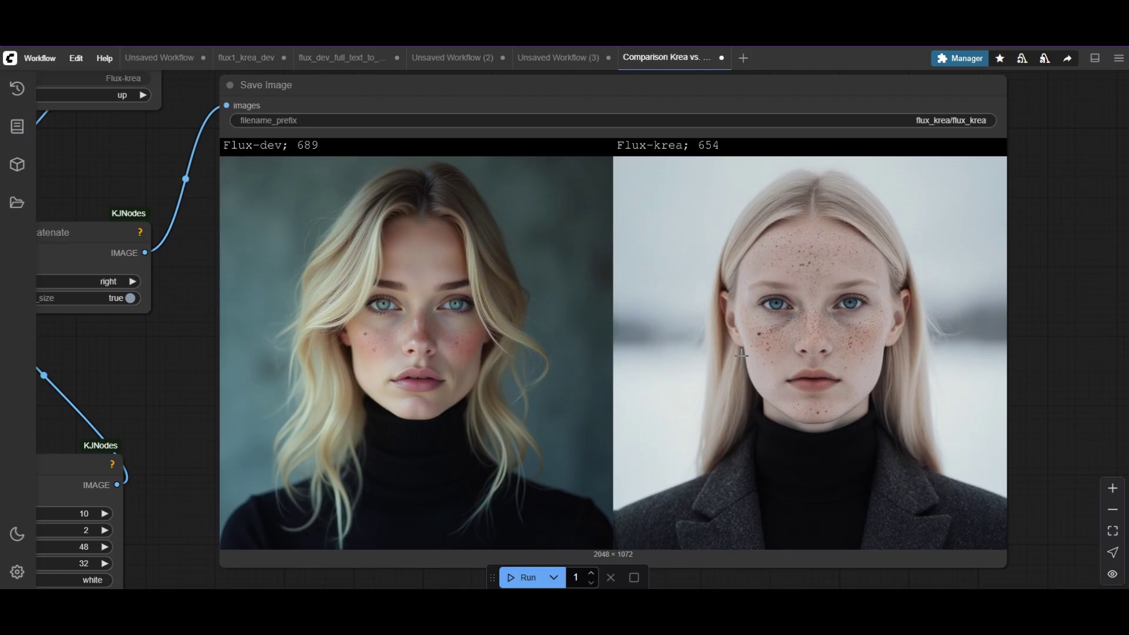
{"action": "scroll", "coordinate": [575, 423], "scroll_direction": "down", "scroll_amount": 8}
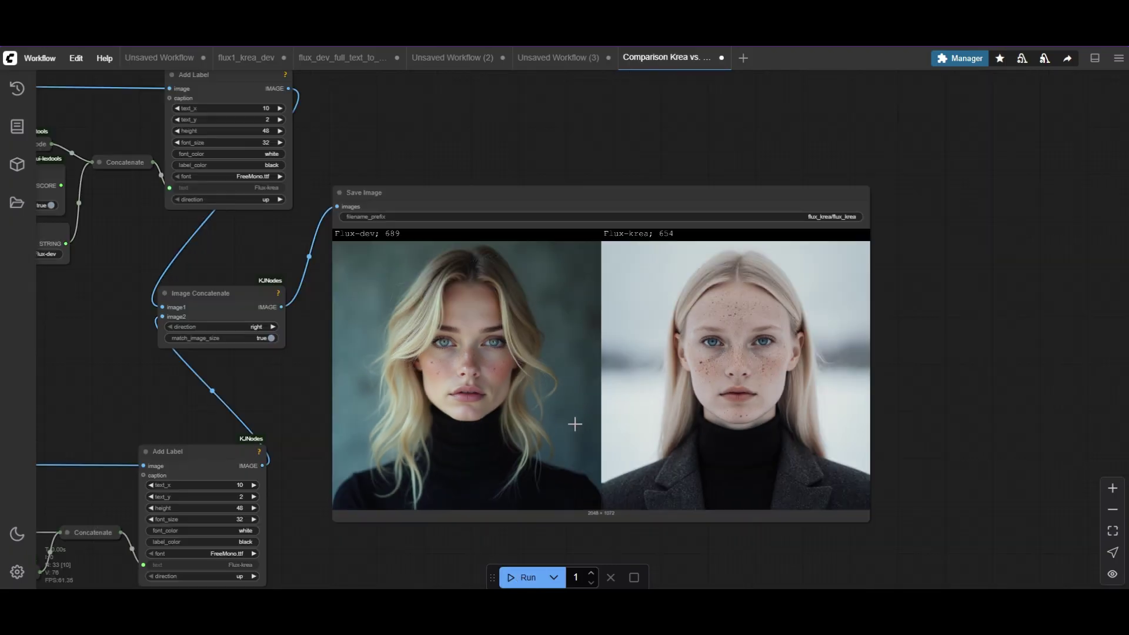
{"action": "scroll", "coordinate": [290, 394], "scroll_direction": "up", "scroll_amount": 10}
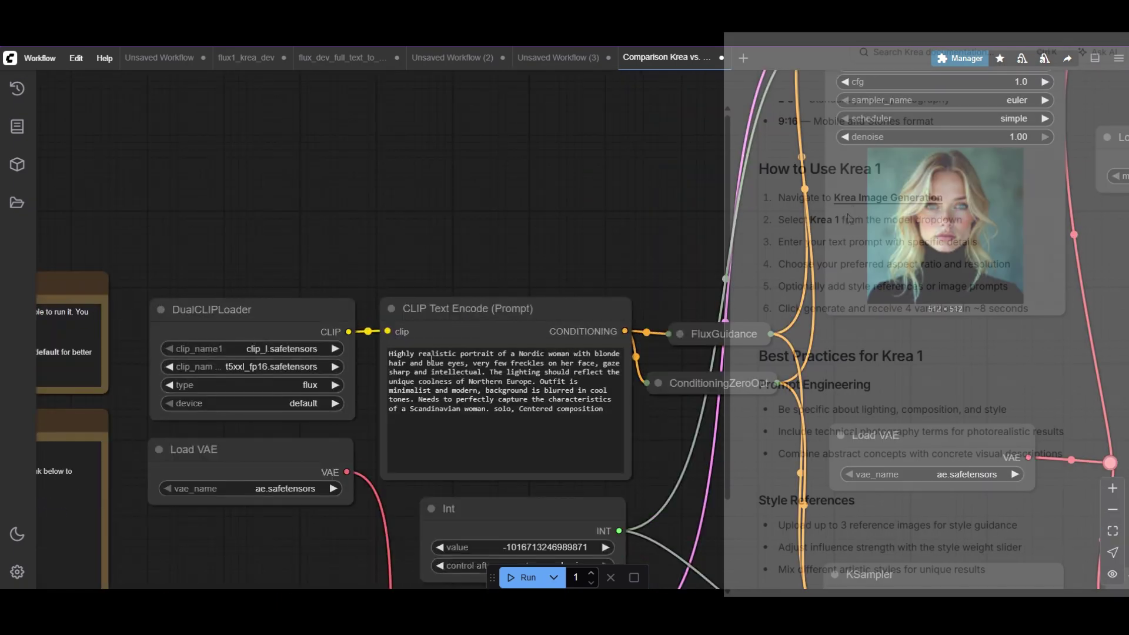
Replace the prompt with the photorealistic man in a dark blue suit prompt
{"action": "left_click", "coordinate": [432, 360]}
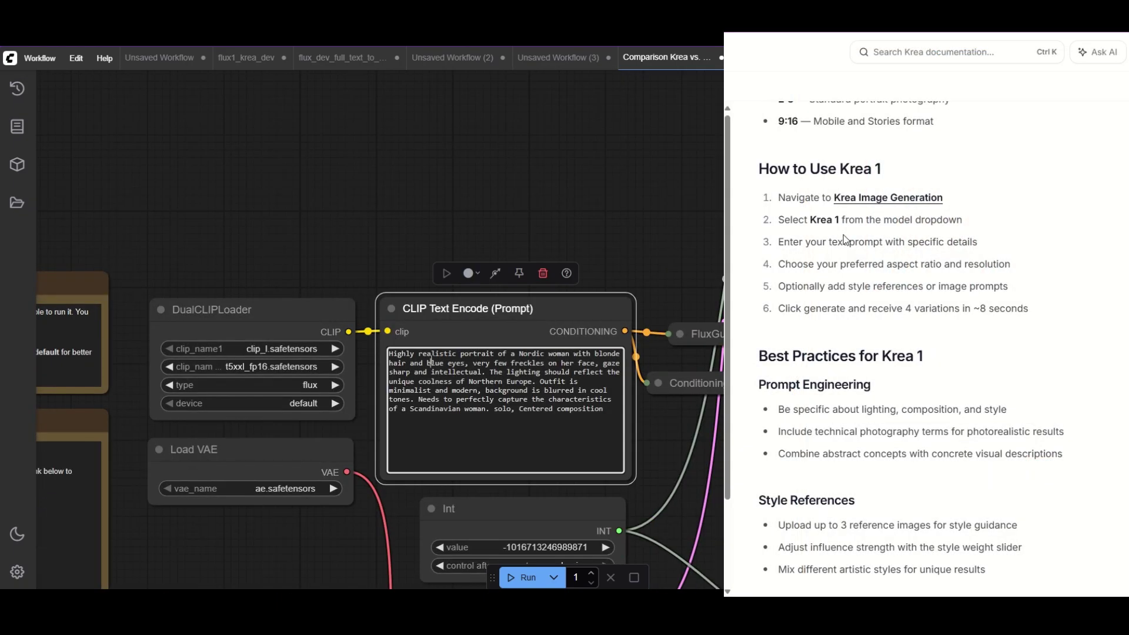
{"action": "key", "text": "ctrl+a"}
{"action": "type", "text": "A striking, photorealistic portrait of a man with neat, short brown hair. He's wearing a tailored, dark blue suit and a crisp white shirt. The lighting is soft and cinematic, with a single key light from the side to create subtle shadows and dimension. The shot is a medium-close-up with a shallow depth of field, focusing sharply on his face and the texture of his suit. The style is that of a professional editorial photograph."}
{"action": "left_click", "coordinate": [429, 257]}
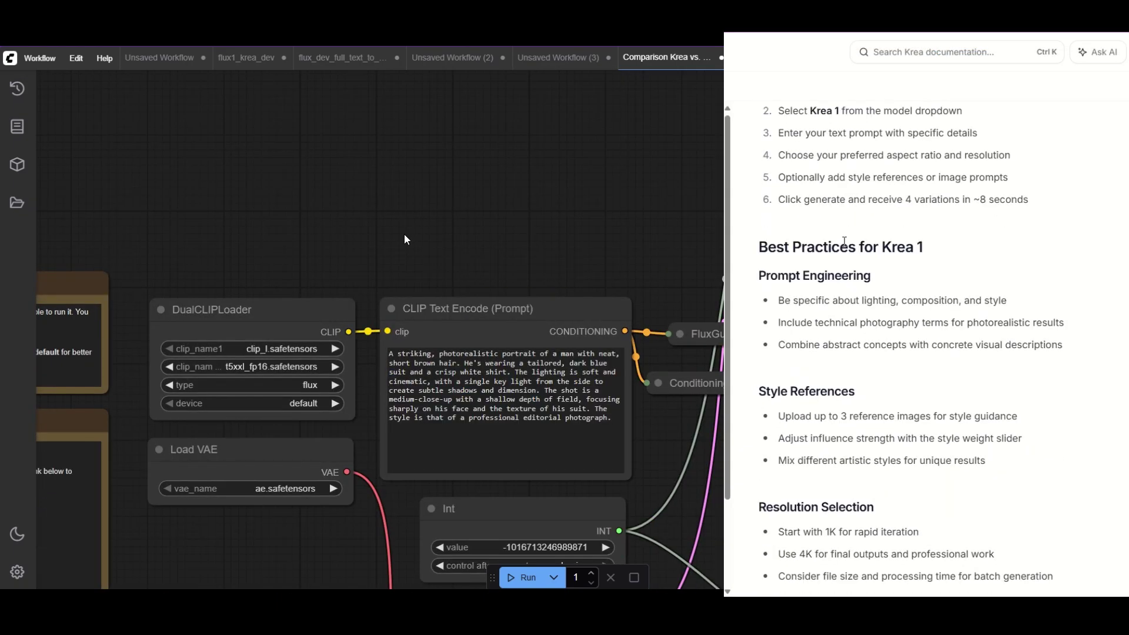
{"action": "scroll", "coordinate": [411, 235], "scroll_direction": "up", "scroll_amount": 4}
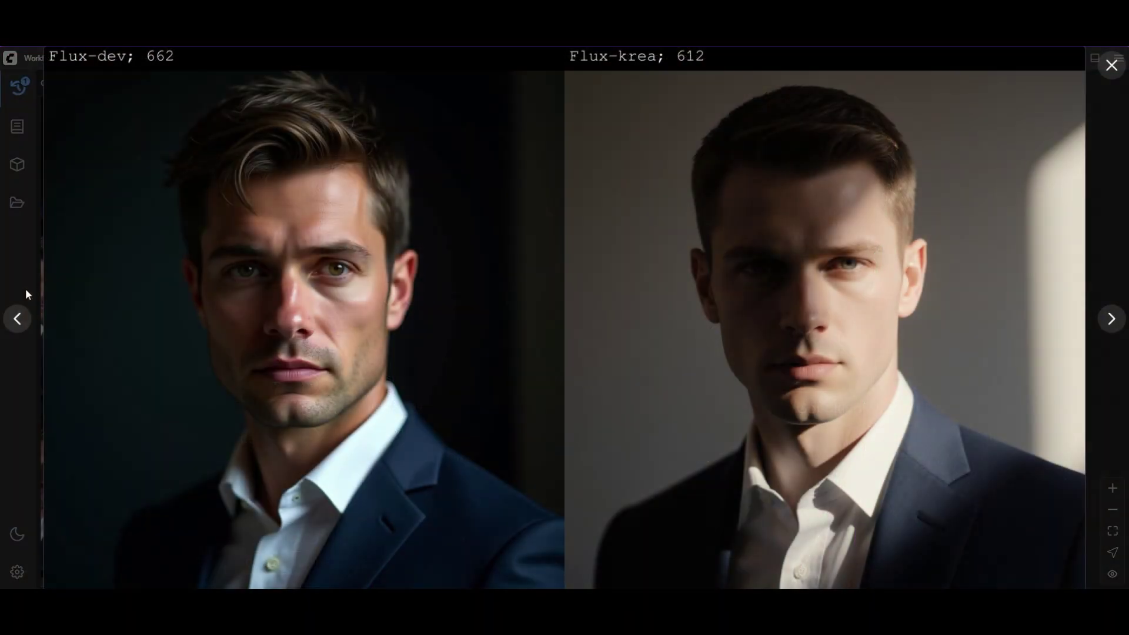
Step back through earlier Flux-dev versus Flux-krea comparison pairs
{"action": "left_click", "coordinate": [17, 323]}
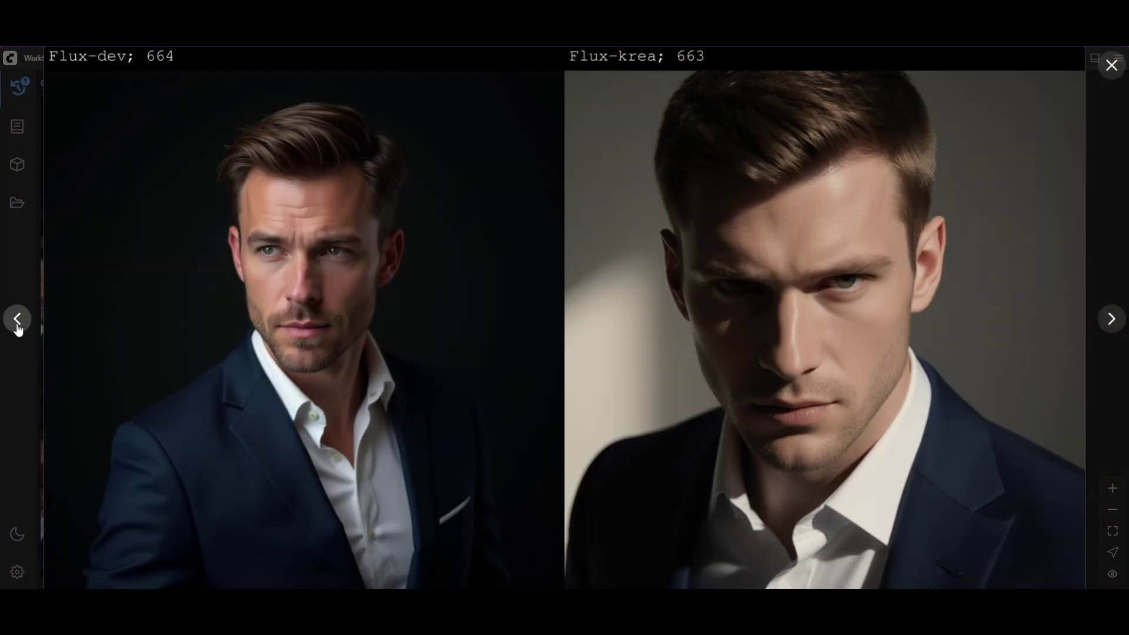
{"action": "left_click", "coordinate": [18, 322]}
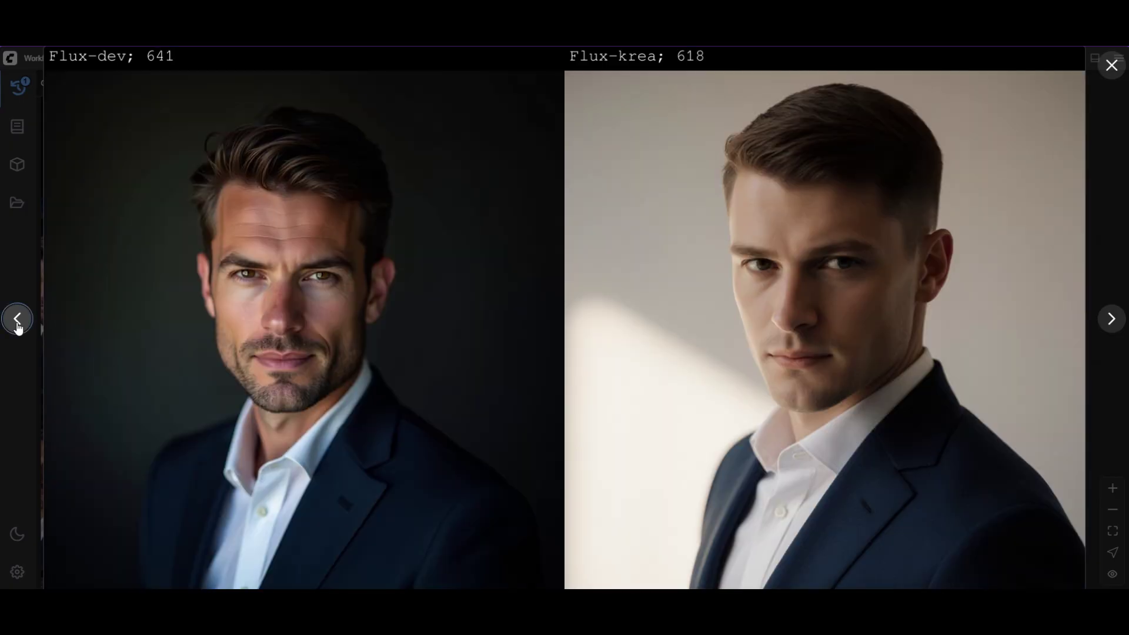
{"action": "left_click", "coordinate": [17, 322]}
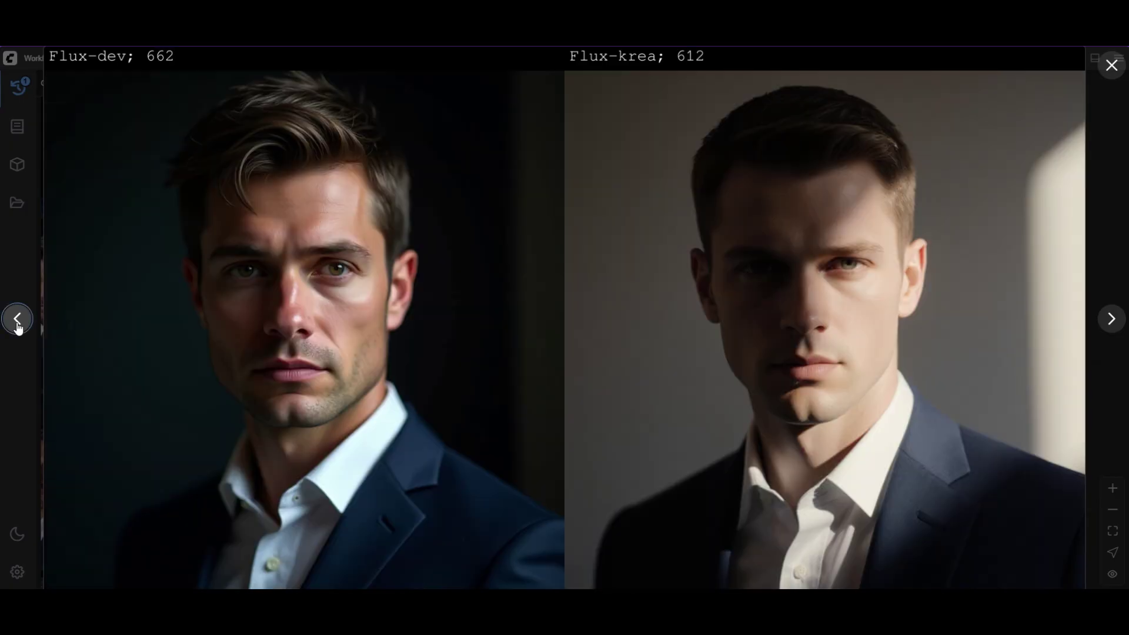
{"action": "left_click", "coordinate": [18, 322]}
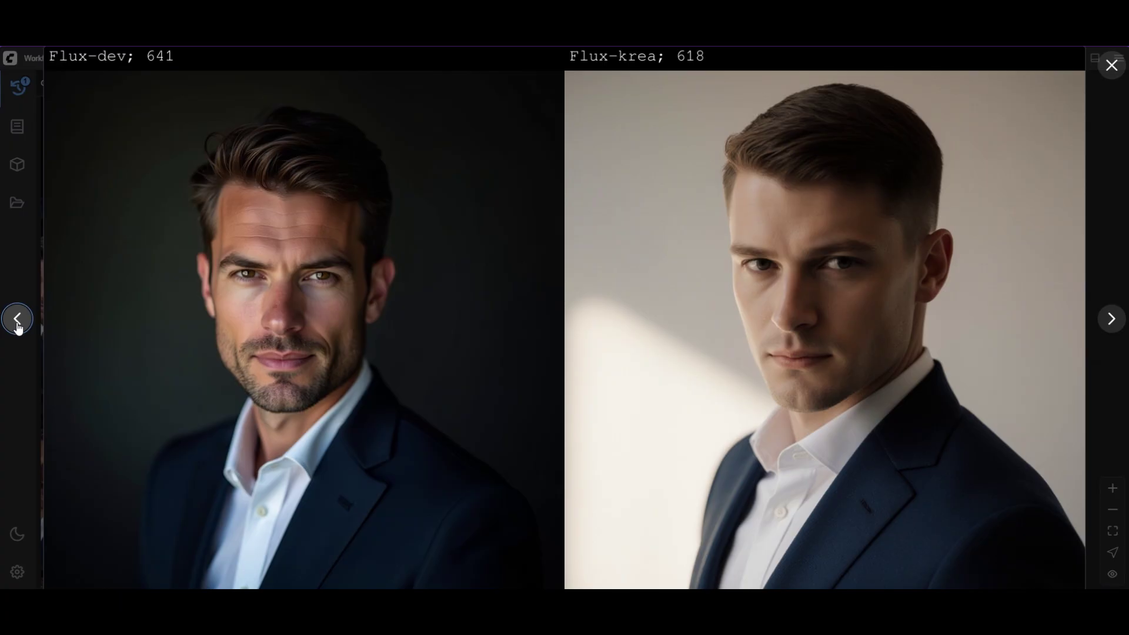
{"action": "left_click", "coordinate": [18, 322]}
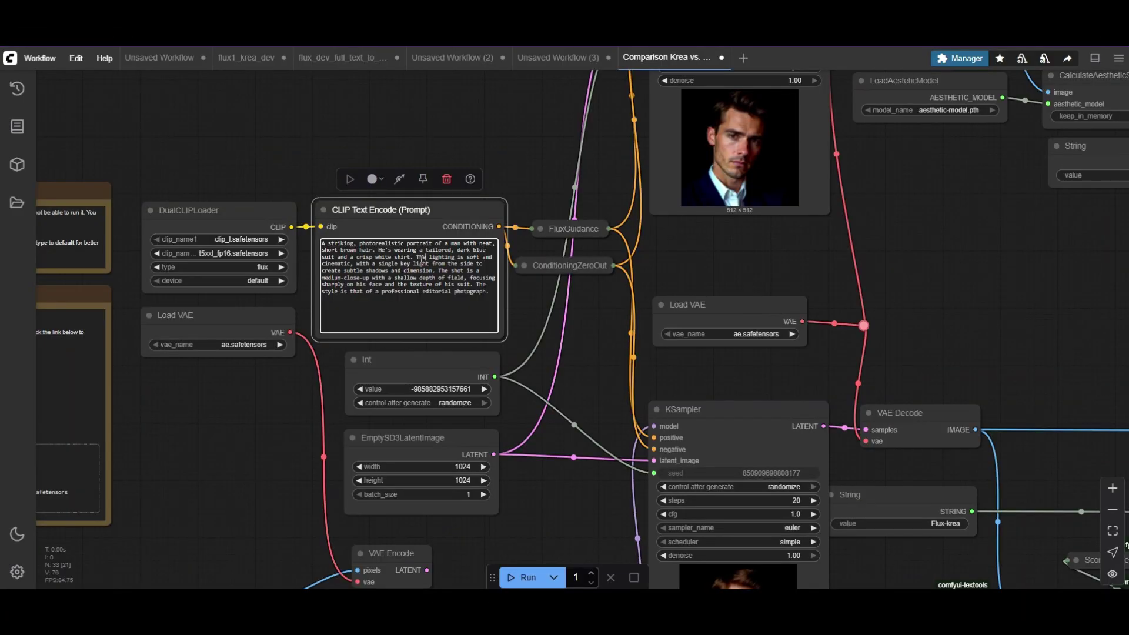
Replace the prompt with the dark-blue-suit businessman description and queue a batch of 2 comparisons
{"action": "key", "text": "ctrl+a"}
{"action": "type", "text": "A man in a sharp, dark blue suit and white shirt stands in a sun-drenched, modern office building. His short hair is neatly parted. The lighting is natural and bright, with harsh shadows cast by the large windows. The camera is positioned at a low angle to emphasize the towering architecture behind him. The style is that of a photorealistic architectural render, capturing the textures of glass, concrete, and fabric with incredible detail."}
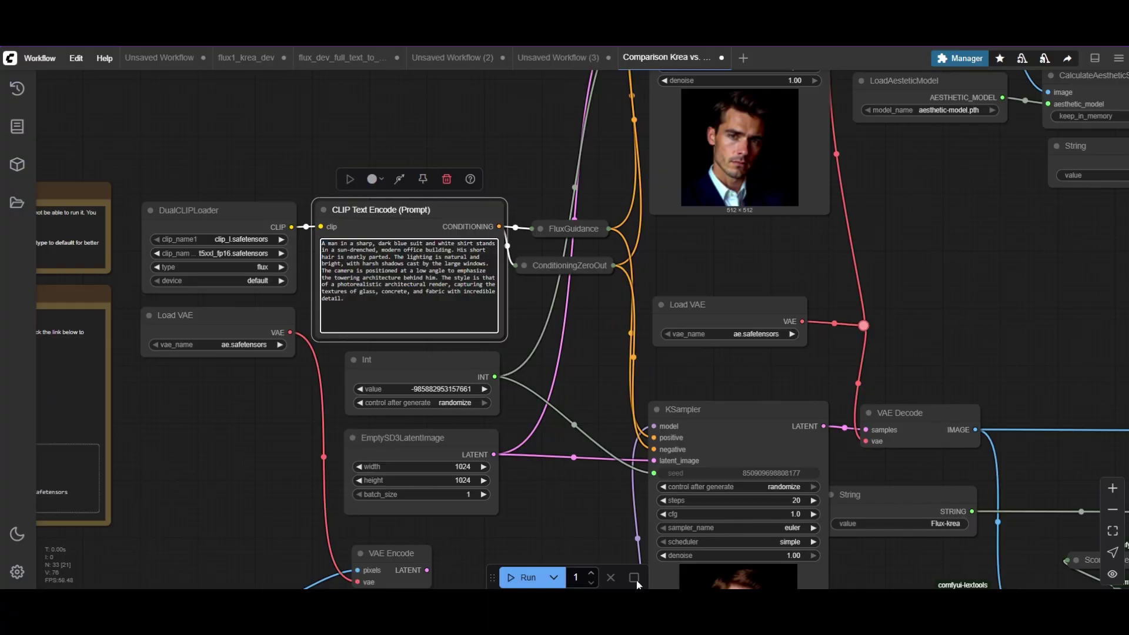
{"action": "left_click", "coordinate": [592, 574]}
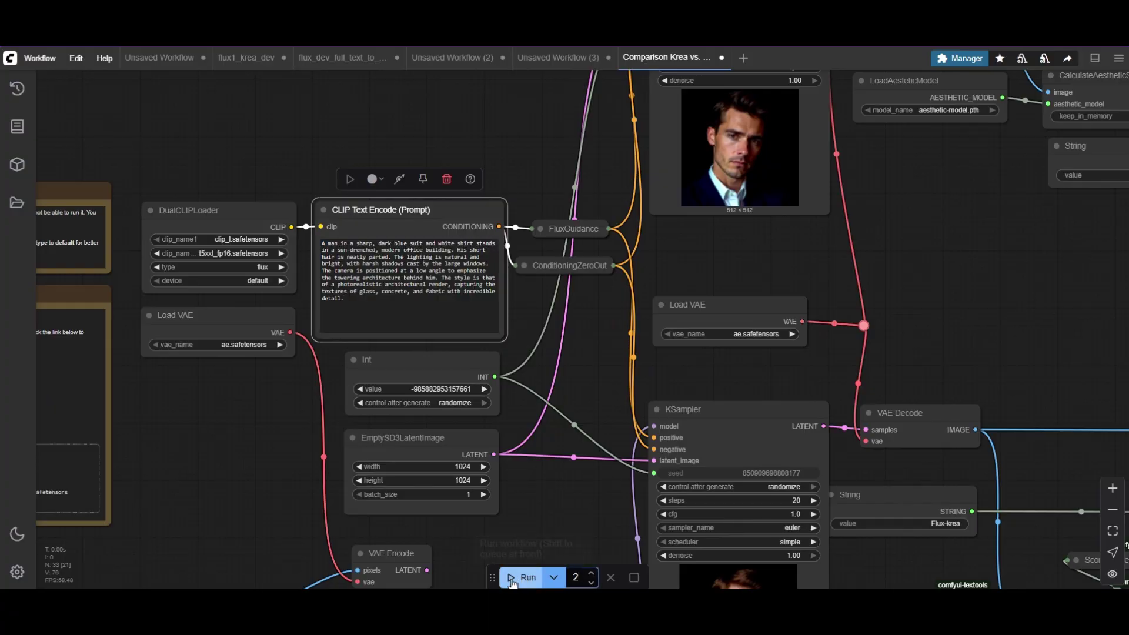
{"action": "key", "text": "ctrl+Return"}
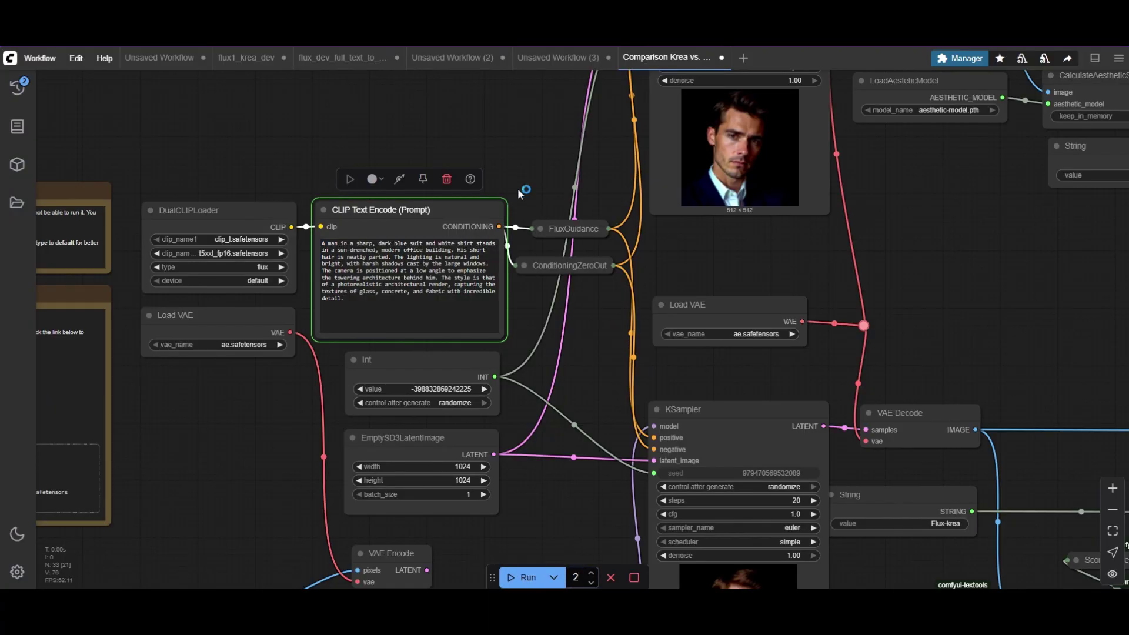
{"action": "scroll", "coordinate": [298, 157], "scroll_direction": "up", "scroll_amount": 7}
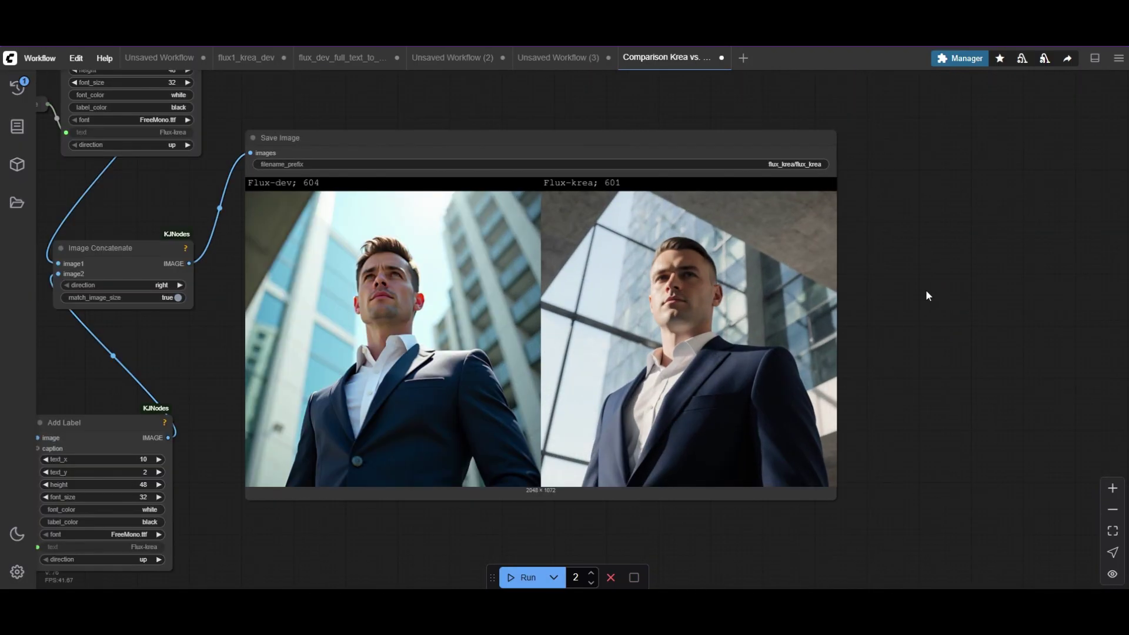
{"action": "scroll", "coordinate": [905, 294], "scroll_direction": "up", "scroll_amount": 3}
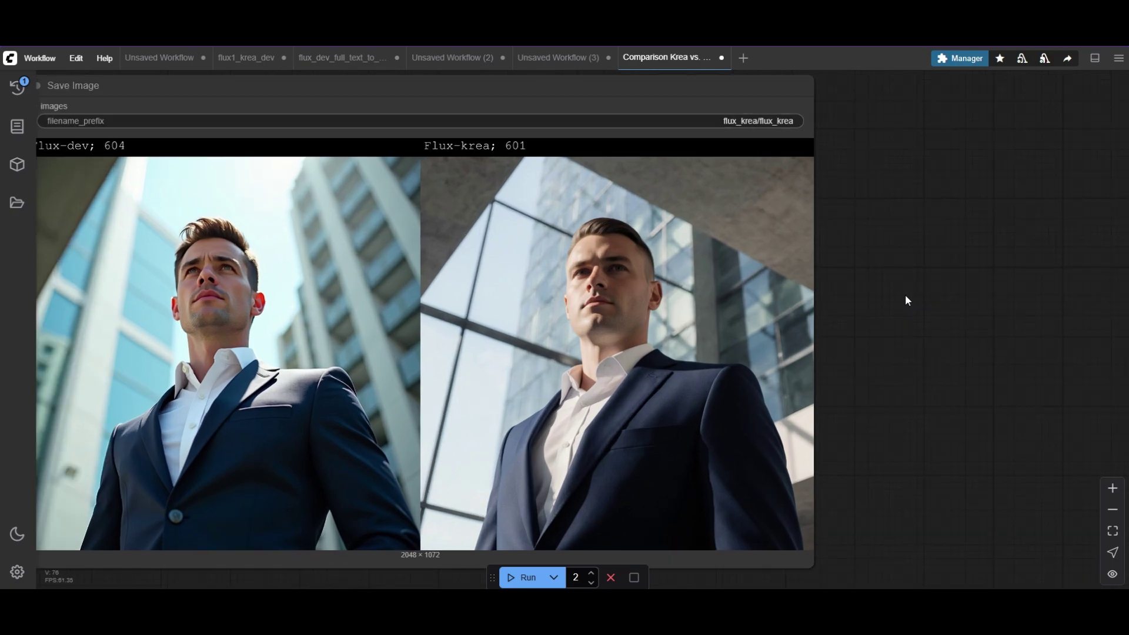
{"action": "left_click_drag", "start_coordinate": [911, 291], "coordinate": [1012, 269]}
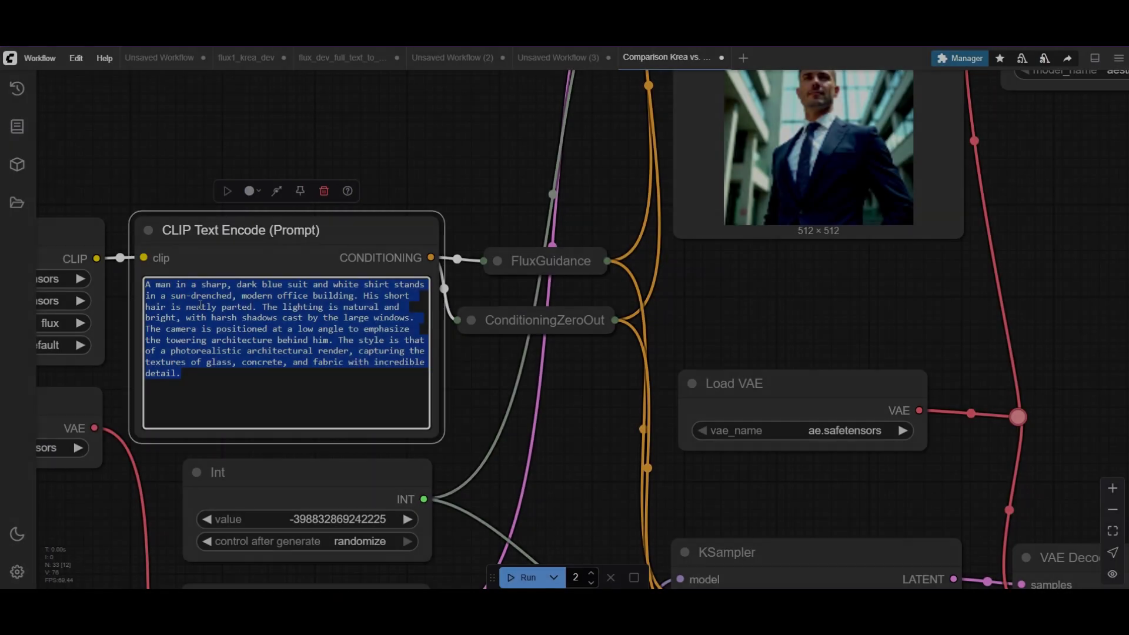
Run the sunrise tulip-field prompt and zoom in on the resulting Flux-dev vs Flux-krea images
{"action": "type", "text": "A hyperrealistic, wide-angle photograph of a sprawling tulip field at sunrise. The field is a riot of colors, with fully bloomed tulips in deep purple, vivid yellow, and fiery red, interspersed with some still-closed green buds. The low morning sun casts a warm, golden light across the flowers, creating long, soft shadows and a gentle lens flare. The shot has a shallow depth of field, with the foreground flowers in crisp focus and the distant rows softly blurred, evoking a sense of scale and depth. The style is that of a professional landscape photograph with incredible detail."}
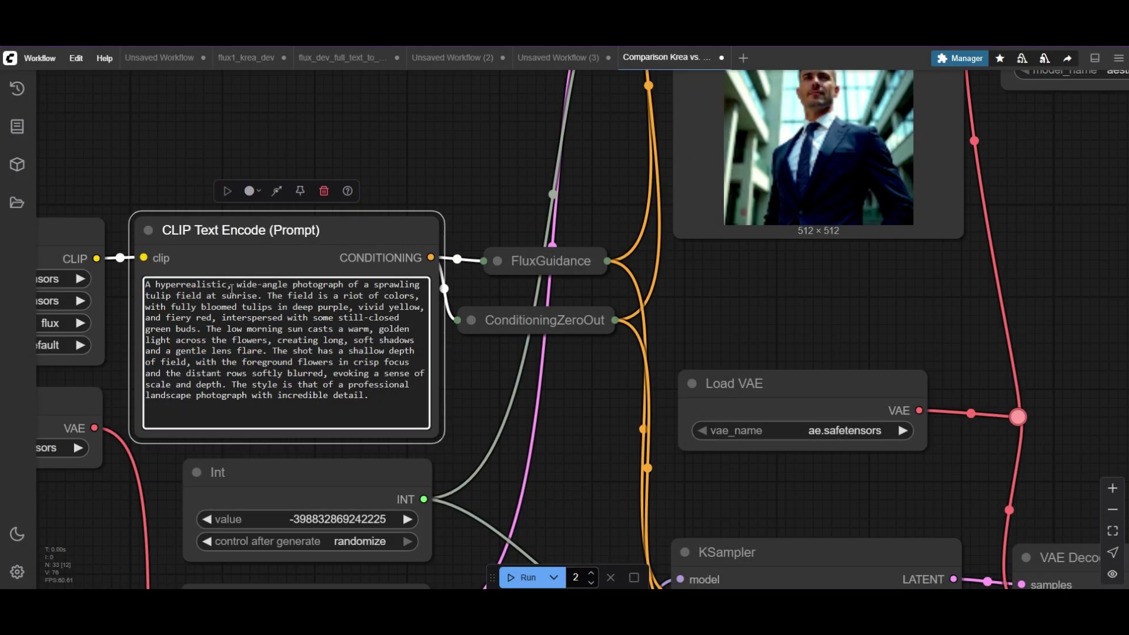
{"action": "left_click", "coordinate": [453, 350]}
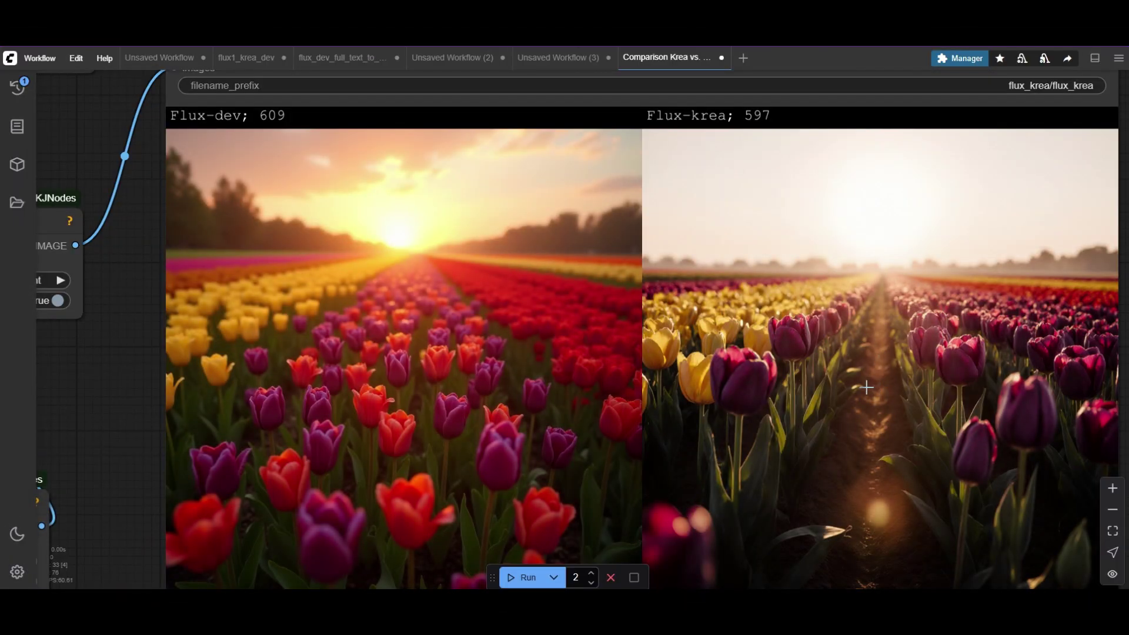
{"action": "scroll", "coordinate": [358, 364], "scroll_direction": "down", "scroll_amount": 3}
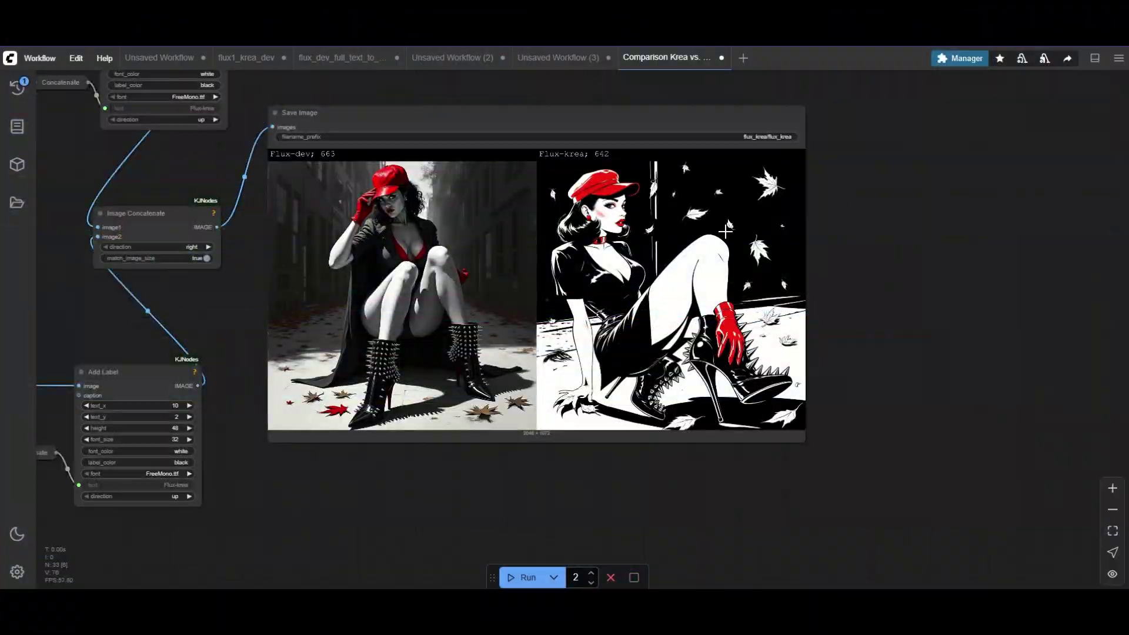
{"action": "scroll", "coordinate": [448, 250], "scroll_direction": "up", "scroll_amount": 3}
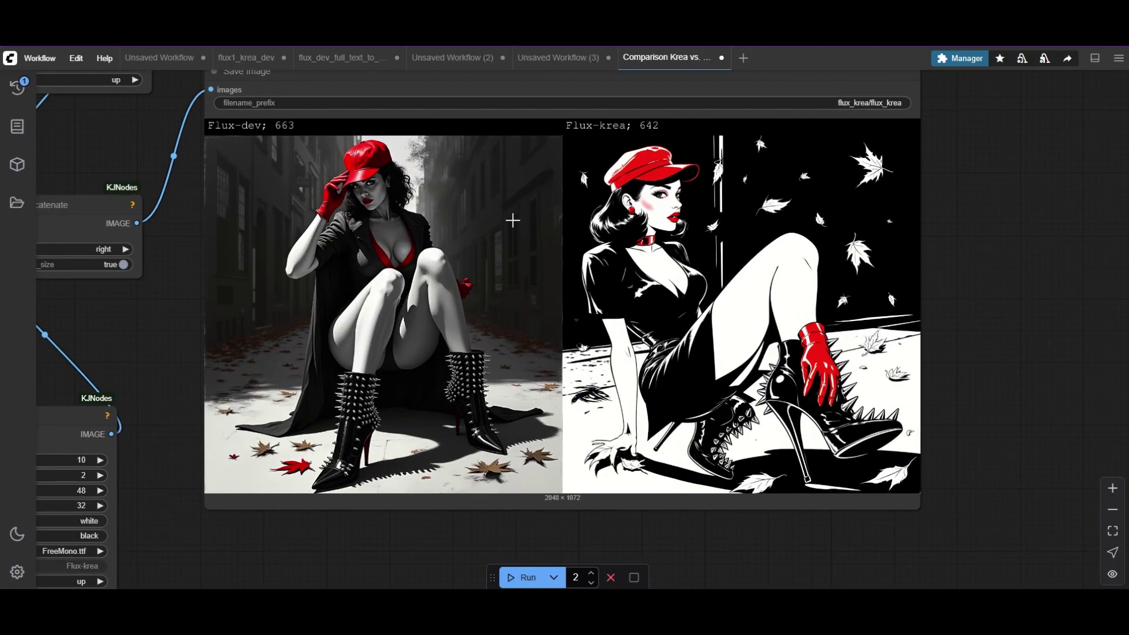
{"action": "scroll", "coordinate": [514, 222], "scroll_direction": "up", "scroll_amount": 1}
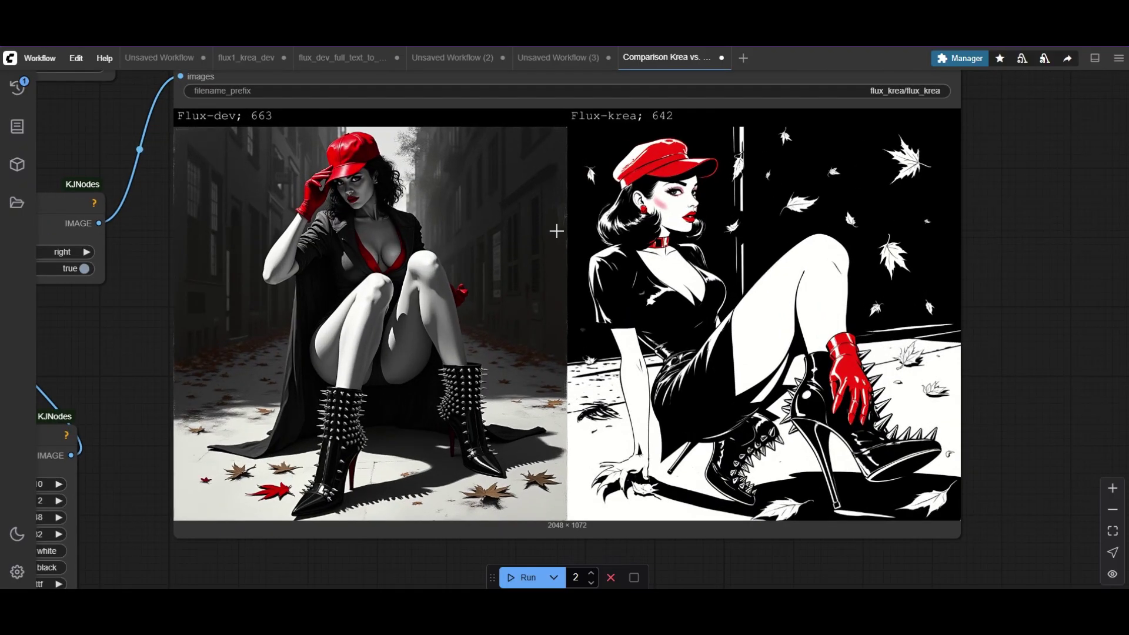
{"action": "scroll", "coordinate": [406, 482], "scroll_direction": "up", "scroll_amount": 1}
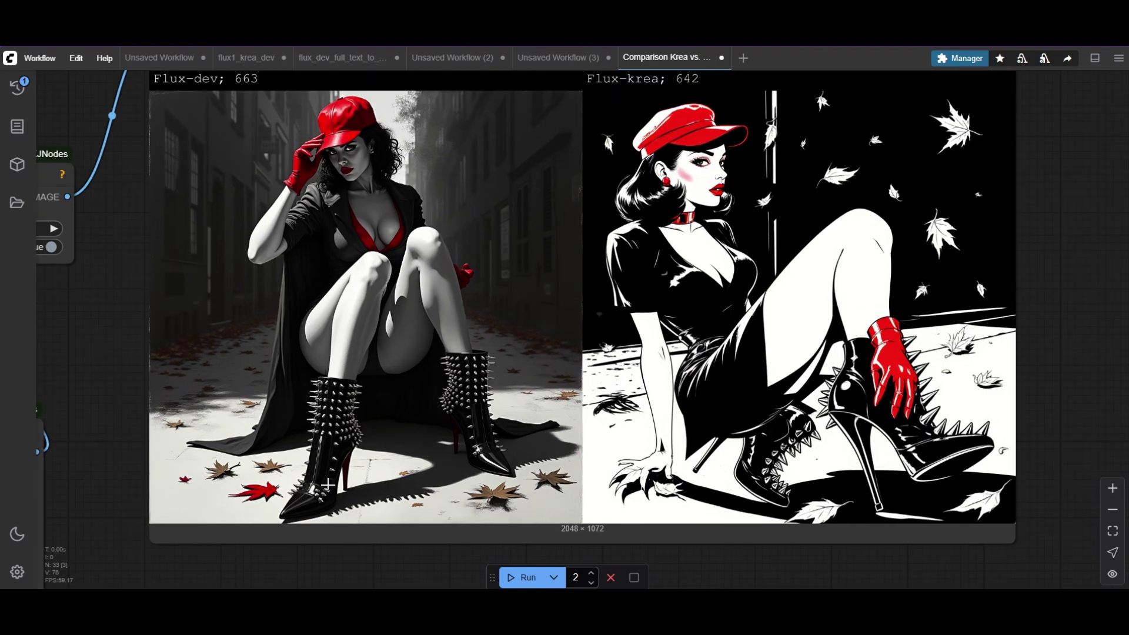
{"action": "scroll", "coordinate": [680, 270], "scroll_direction": "up", "scroll_amount": 1}
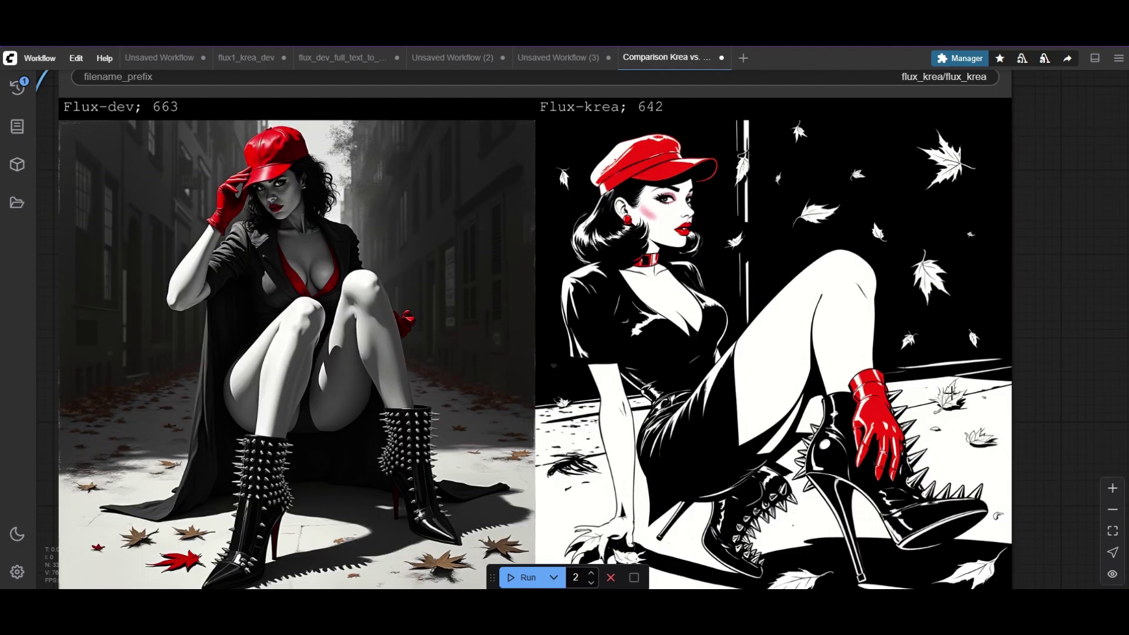
{"action": "scroll", "coordinate": [951, 392], "scroll_direction": "up", "scroll_amount": 3}
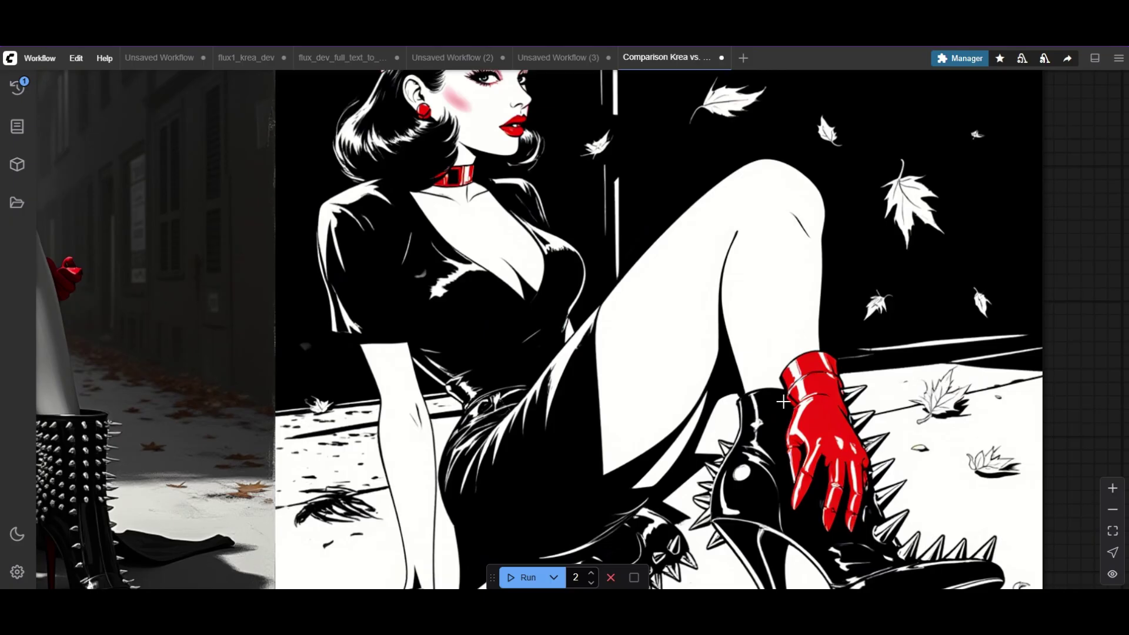
{"action": "scroll", "coordinate": [811, 361], "scroll_direction": "down", "scroll_amount": 2}
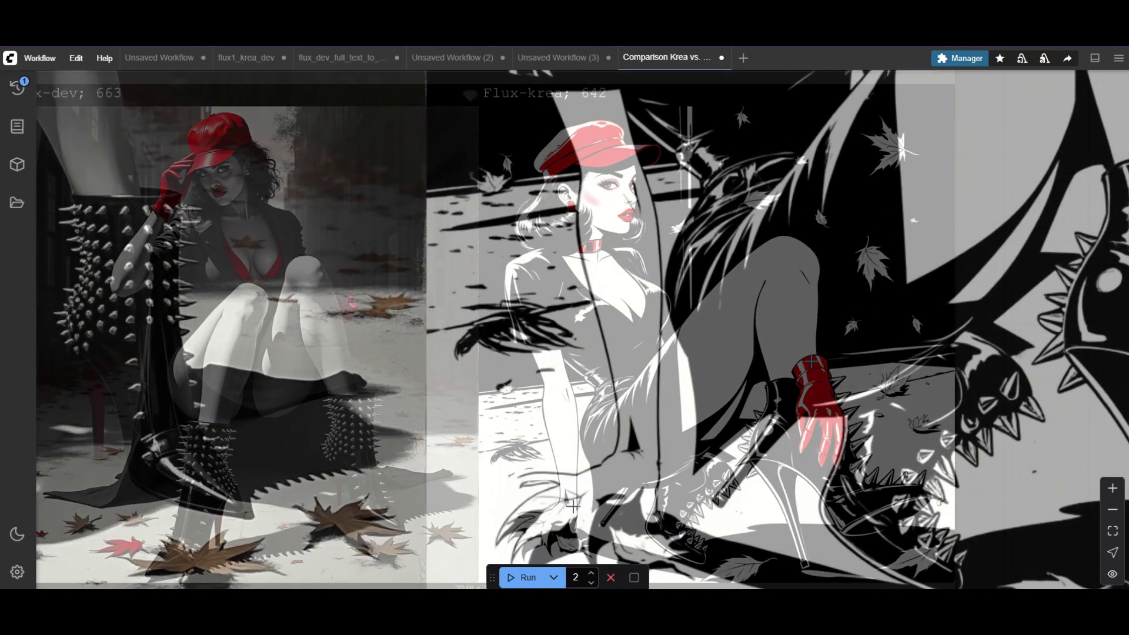
{"action": "scroll", "coordinate": [581, 492], "scroll_direction": "down", "scroll_amount": 5}
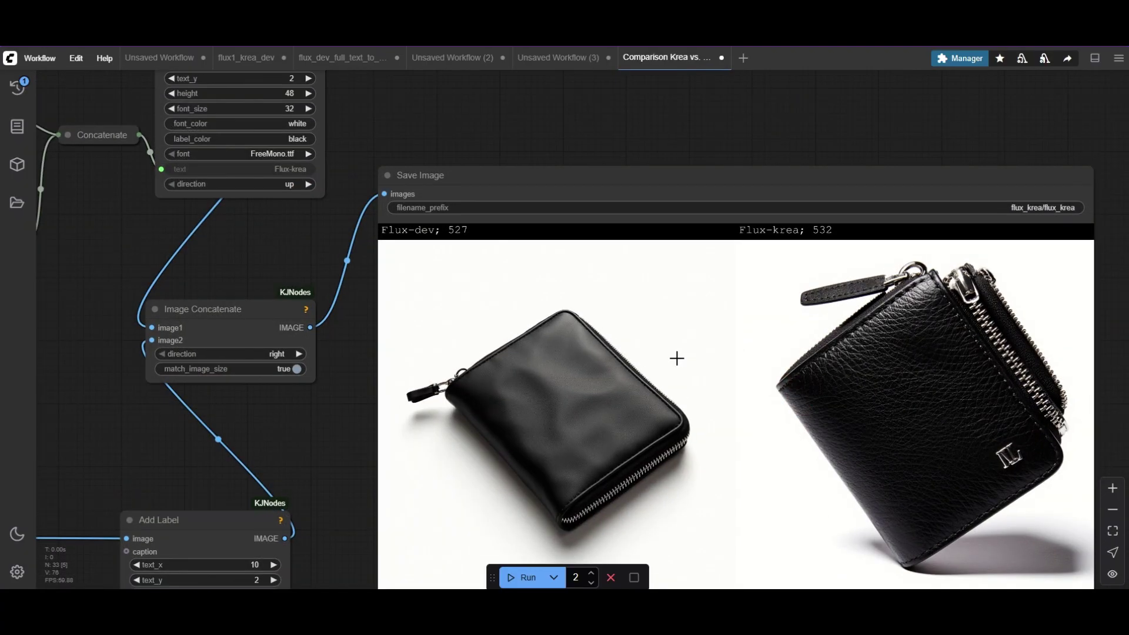
Zoom in on the Save Image node to inspect both black wallet renders
{"action": "scroll", "coordinate": [671, 358], "scroll_direction": "down", "scroll_amount": 5}
{"action": "scroll", "coordinate": [881, 368], "scroll_direction": "up", "scroll_amount": 5}
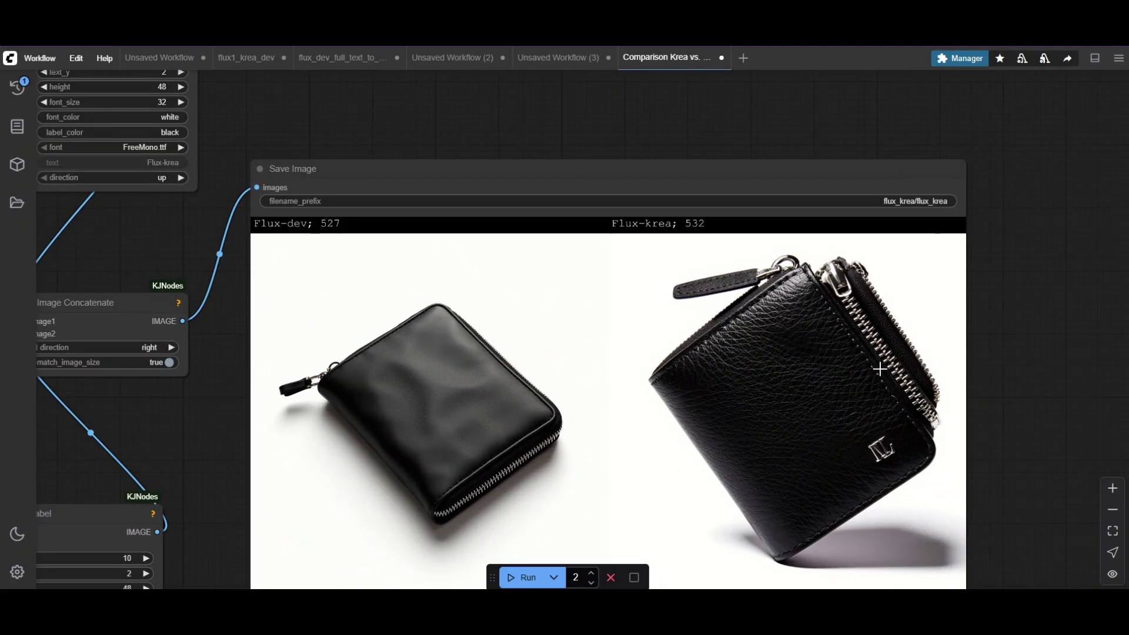
{"action": "scroll", "coordinate": [876, 477], "scroll_direction": "up", "scroll_amount": 3}
{"action": "scroll", "coordinate": [877, 477], "scroll_direction": "down", "scroll_amount": 4}
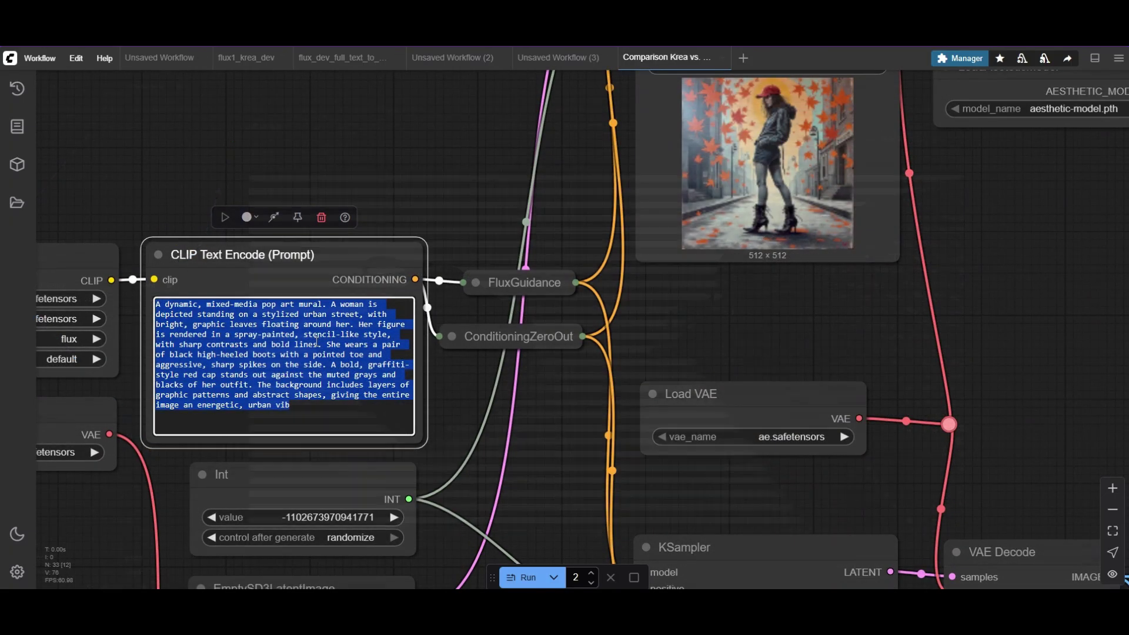
Change the prompt to 'Animal' and run the comparison
{"action": "type", "text": "Animal"}
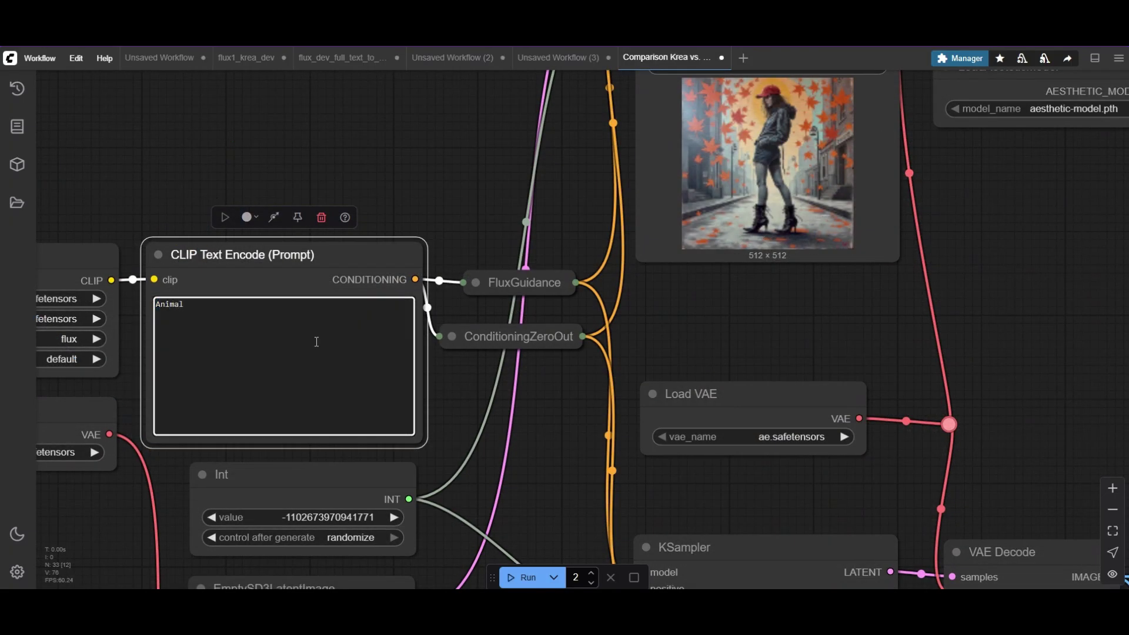
{"action": "left_click", "coordinate": [189, 156]}
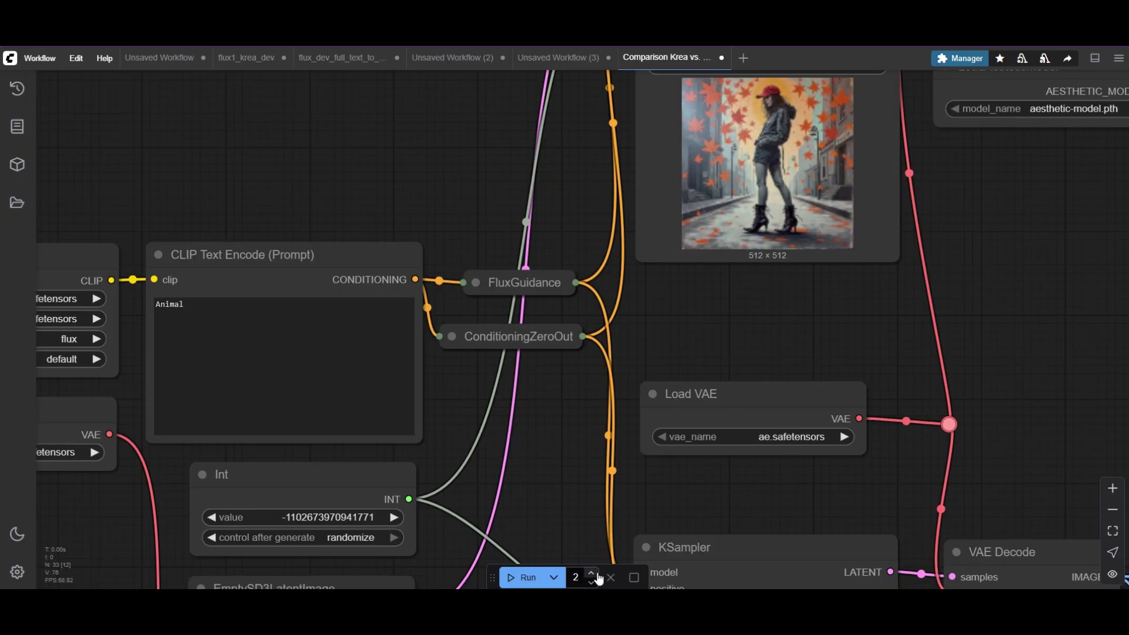
{"action": "left_click", "coordinate": [527, 577]}
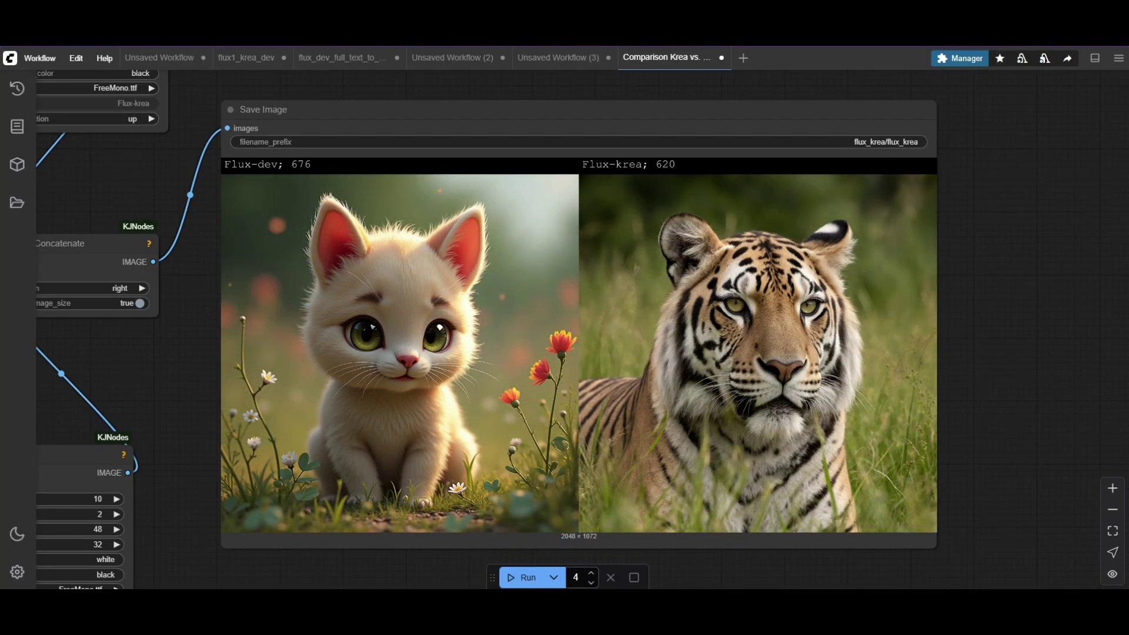
Lower the batch count from 4 to 2 and queue two more runs
{"action": "left_click", "coordinate": [592, 583]}
{"action": "left_click", "coordinate": [591, 584]}
{"action": "left_click", "coordinate": [522, 577]}
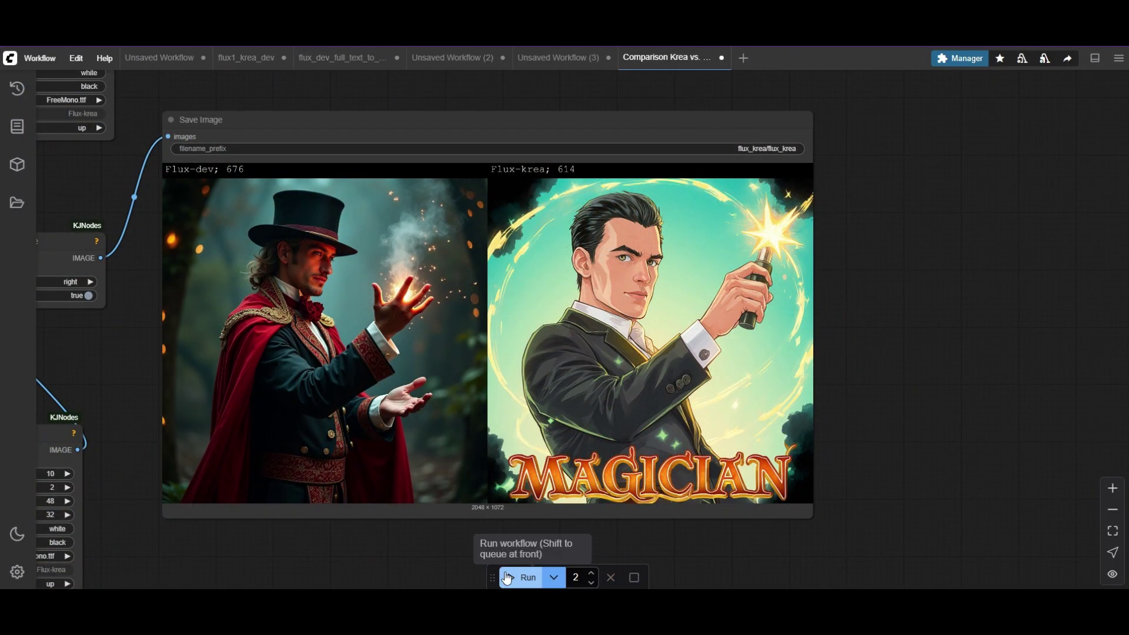
{"action": "left_click", "coordinate": [509, 576]}
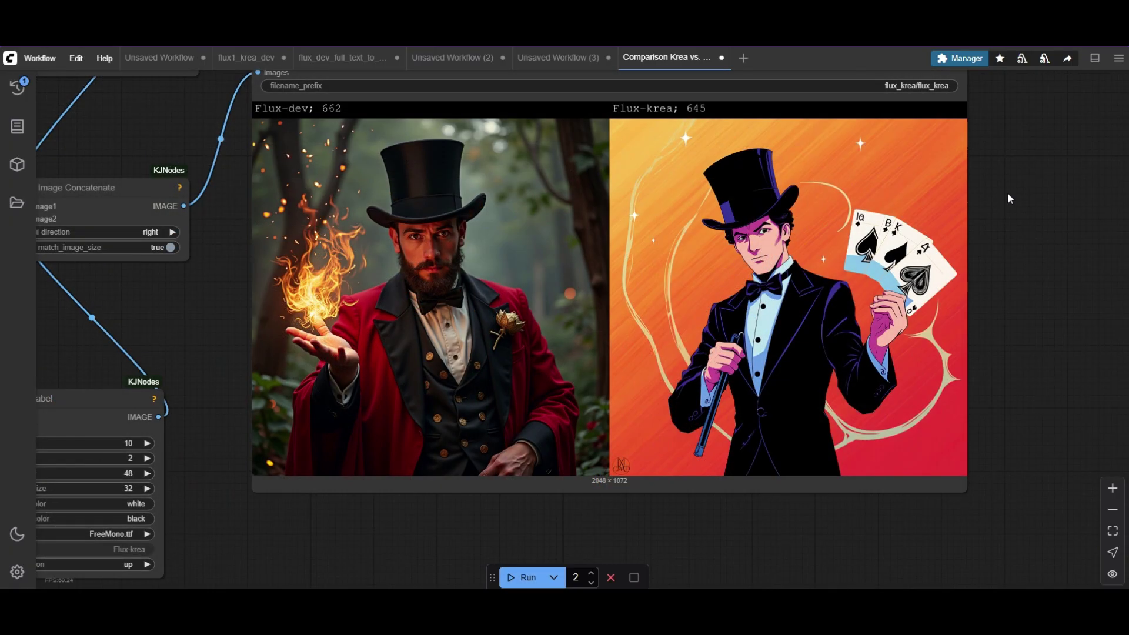
{"action": "left_click_drag", "start_coordinate": [1007, 193], "coordinate": [1039, 241]}
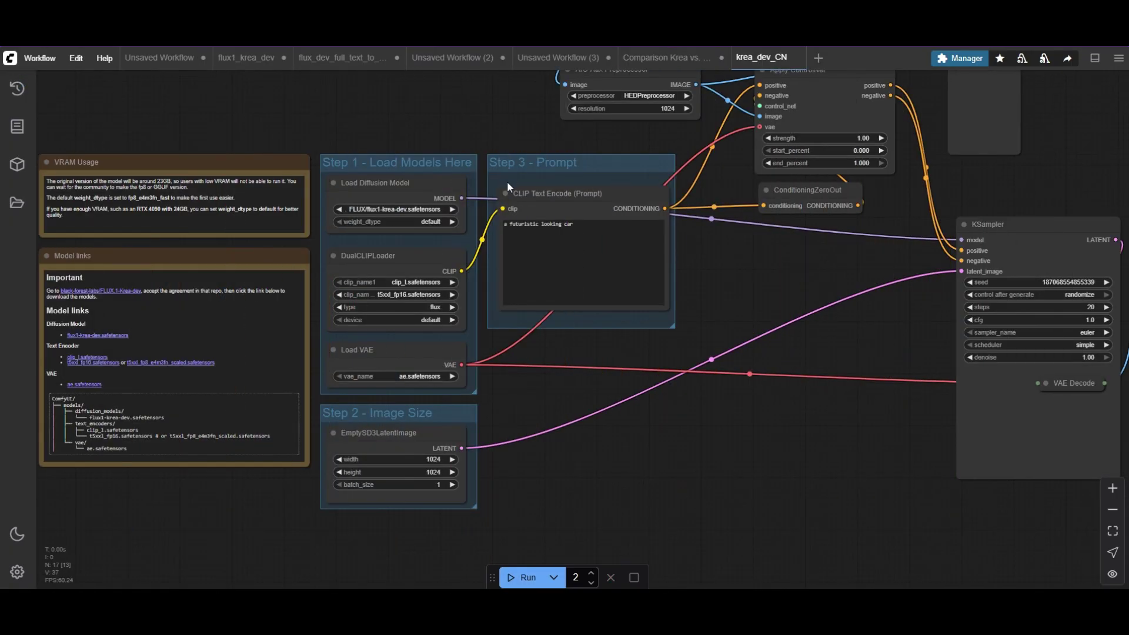
Survey the ControlNet car graph and open the Load Diffusion Model unet_name list
{"action": "scroll", "coordinate": [507, 181], "scroll_direction": "down", "scroll_amount": 6}
{"action": "left_click_drag", "start_coordinate": [496, 154], "coordinate": [450, 298]}
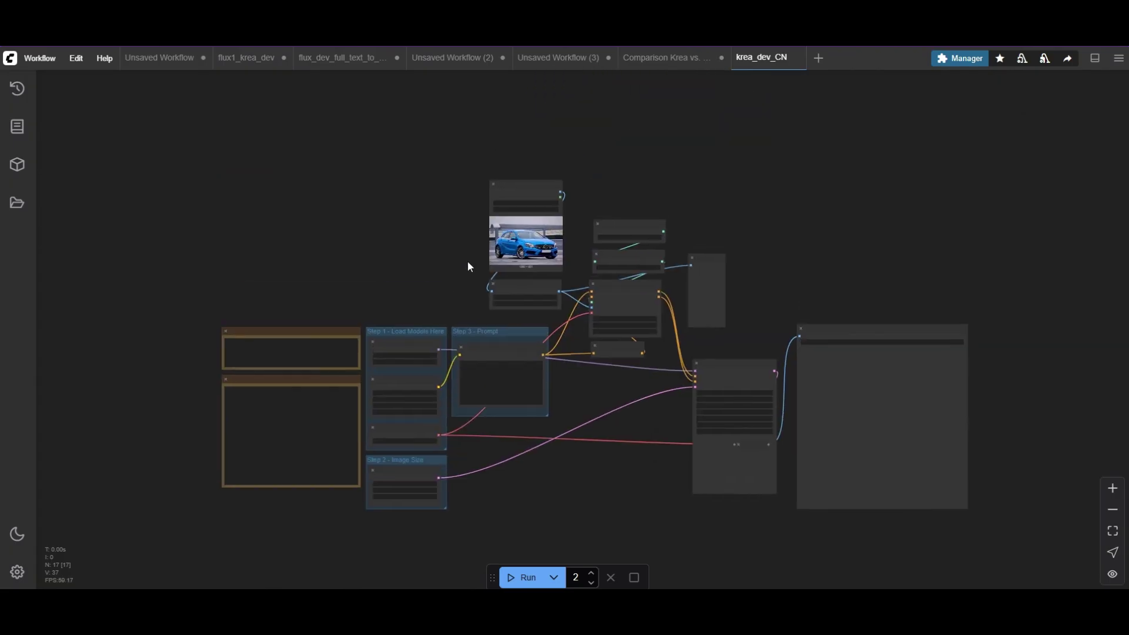
{"action": "scroll", "coordinate": [470, 268], "scroll_direction": "up", "scroll_amount": 18}
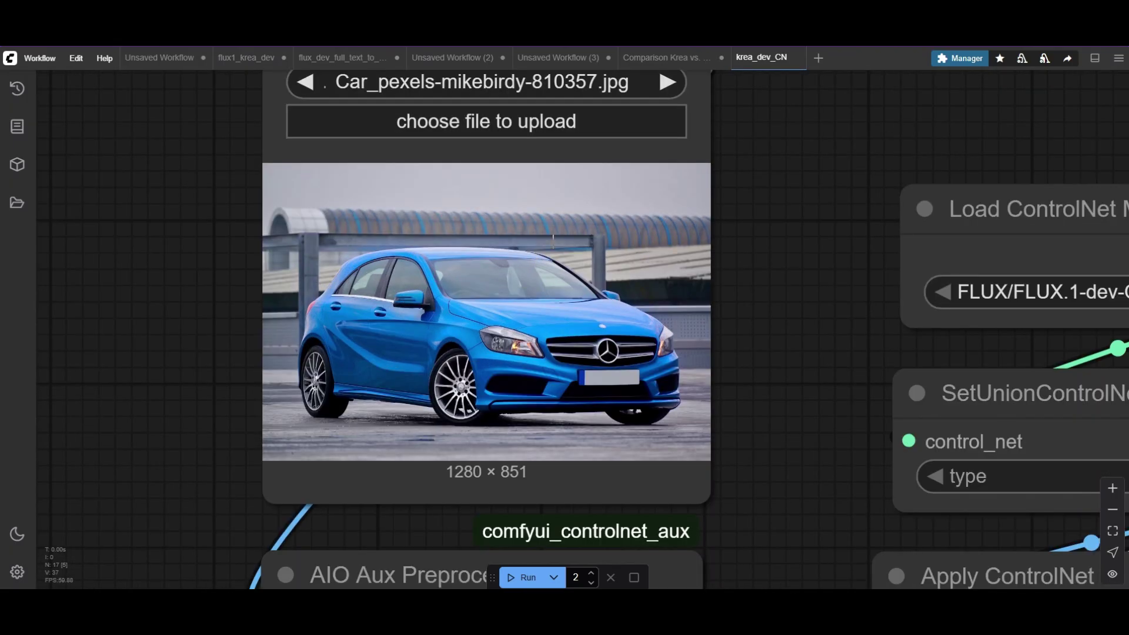
{"action": "scroll", "coordinate": [553, 238], "scroll_direction": "down", "scroll_amount": 3}
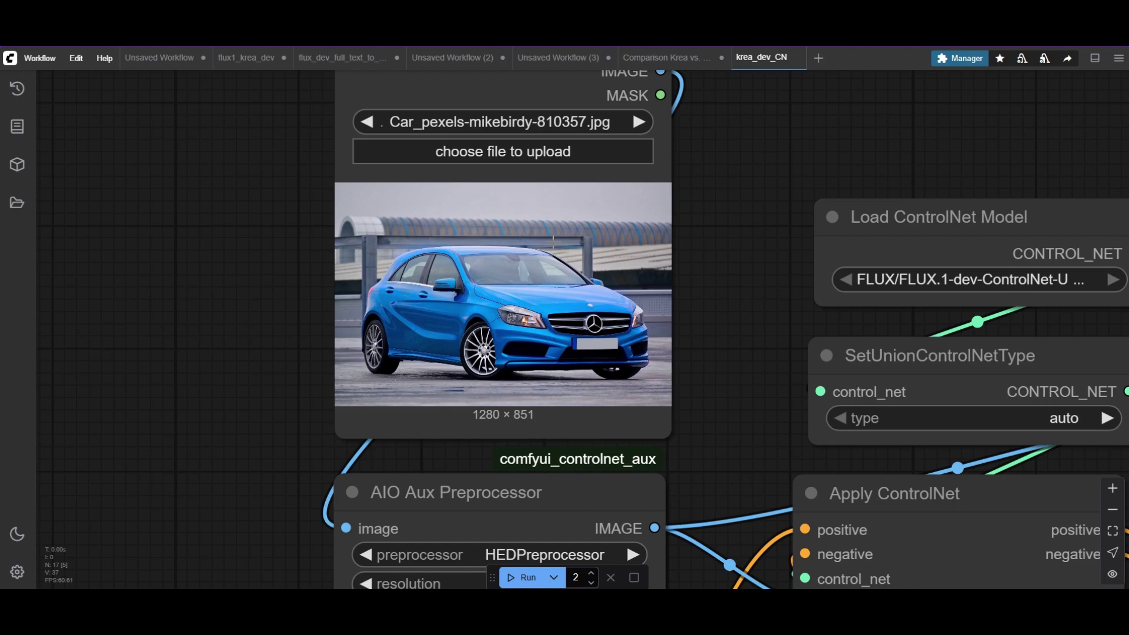
{"action": "scroll", "coordinate": [554, 241], "scroll_direction": "down", "scroll_amount": 3}
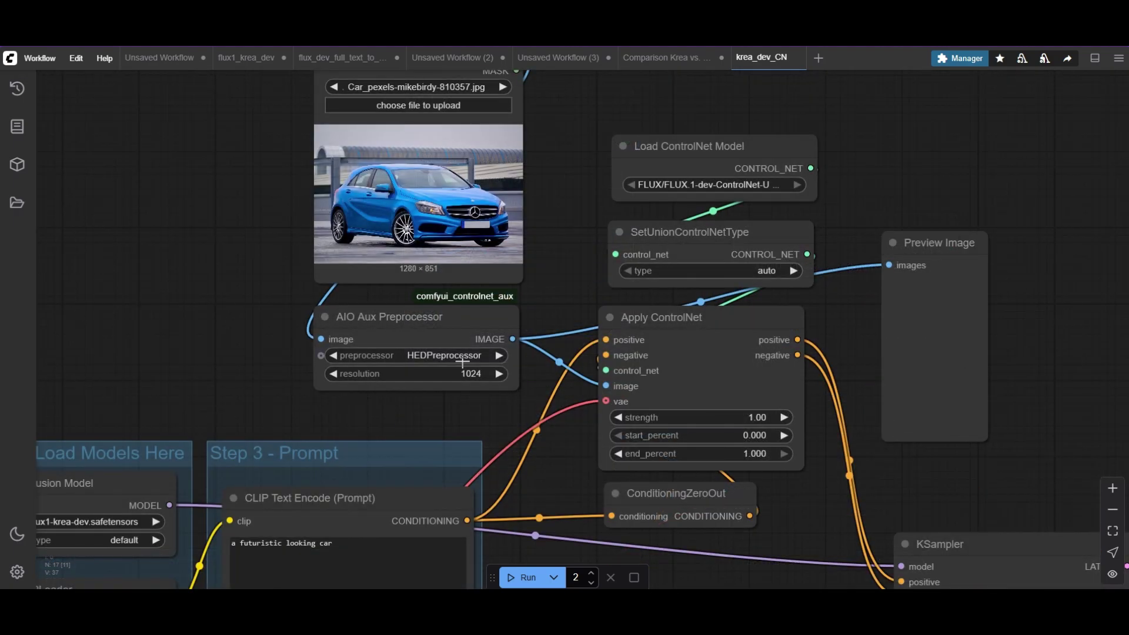
{"action": "scroll", "coordinate": [458, 363], "scroll_direction": "down", "scroll_amount": 4}
{"action": "scroll", "coordinate": [678, 418], "scroll_direction": "up", "scroll_amount": 6}
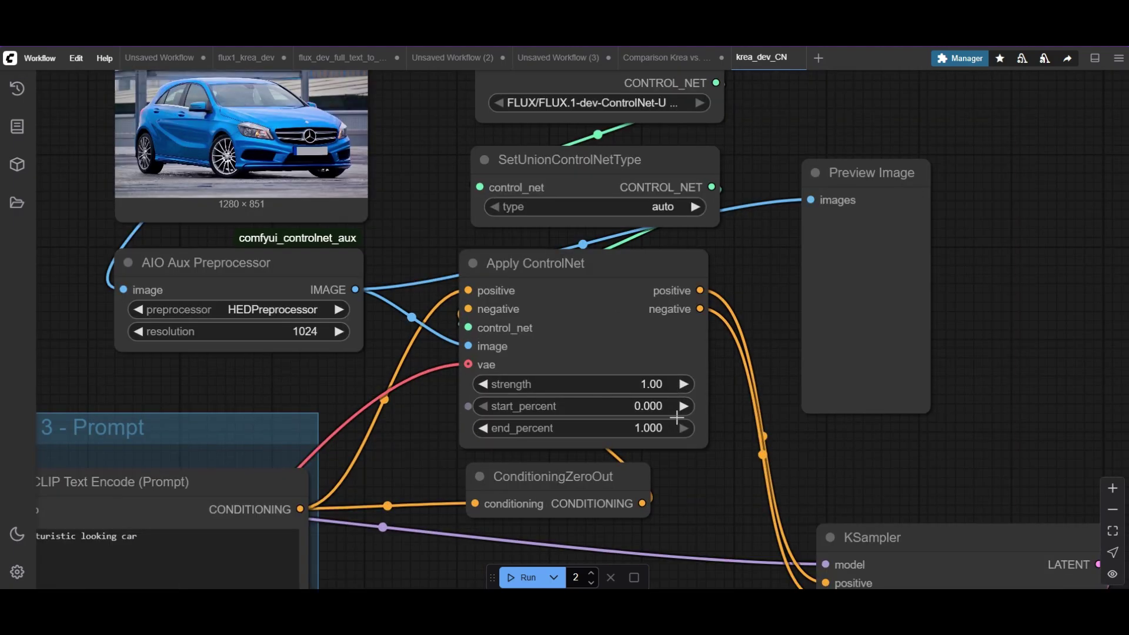
{"action": "scroll", "coordinate": [677, 418], "scroll_direction": "down", "scroll_amount": 8}
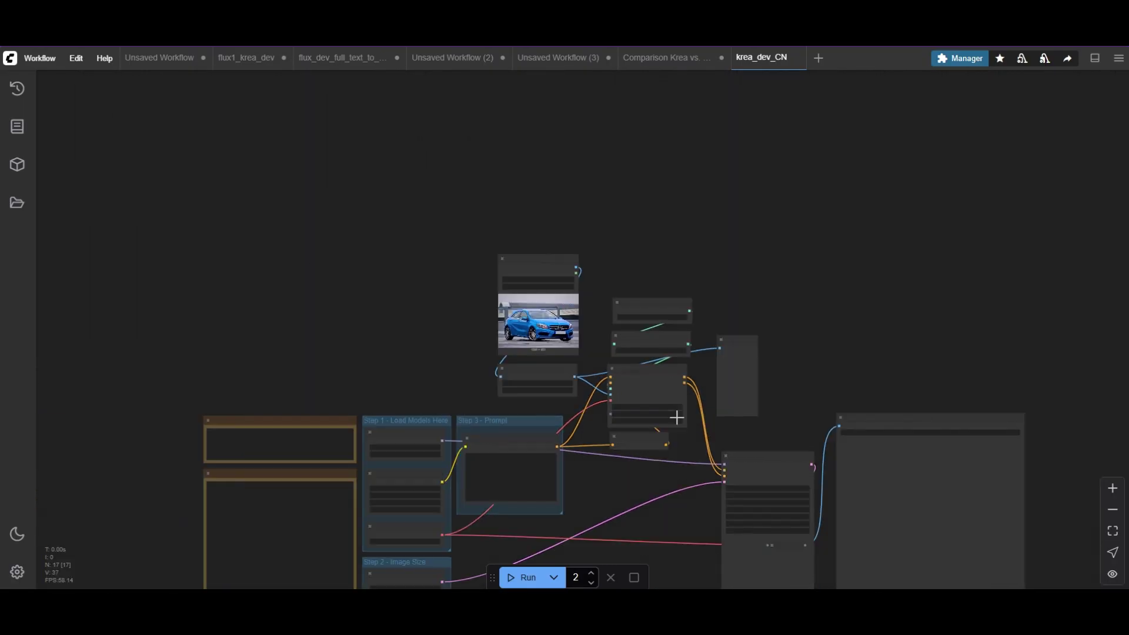
{"action": "scroll", "coordinate": [449, 453], "scroll_direction": "up", "scroll_amount": 8}
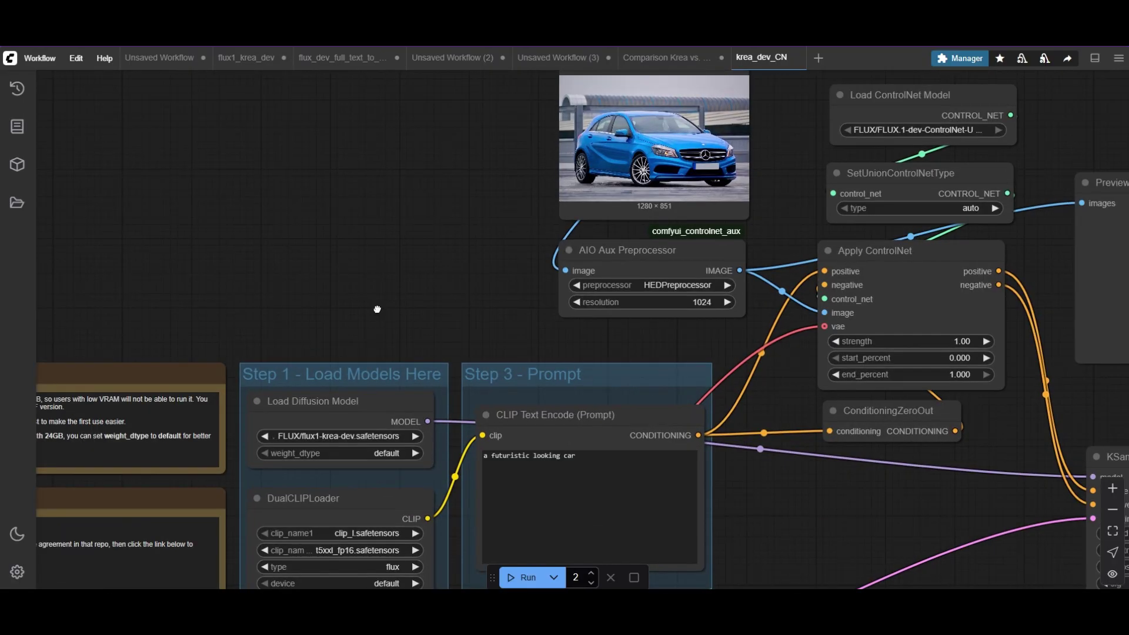
{"action": "scroll", "coordinate": [255, 217], "scroll_direction": "down", "scroll_amount": 6}
{"action": "scroll", "coordinate": [239, 298], "scroll_direction": "up", "scroll_amount": 5}
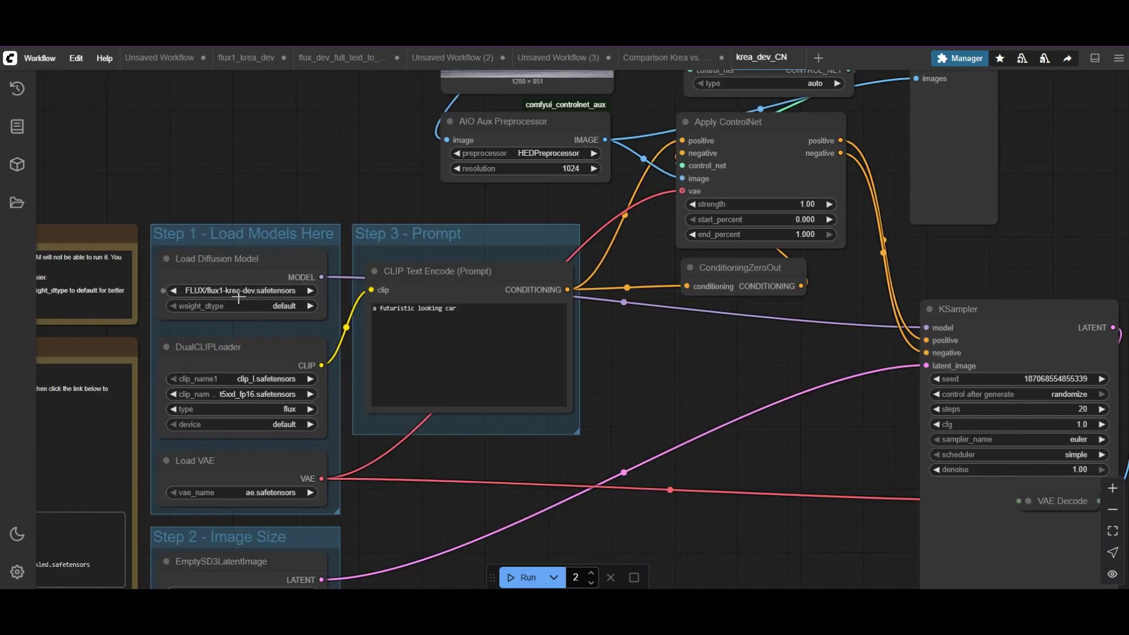
{"action": "scroll", "coordinate": [238, 299], "scroll_direction": "up", "scroll_amount": 5}
{"action": "left_click", "coordinate": [246, 288]}
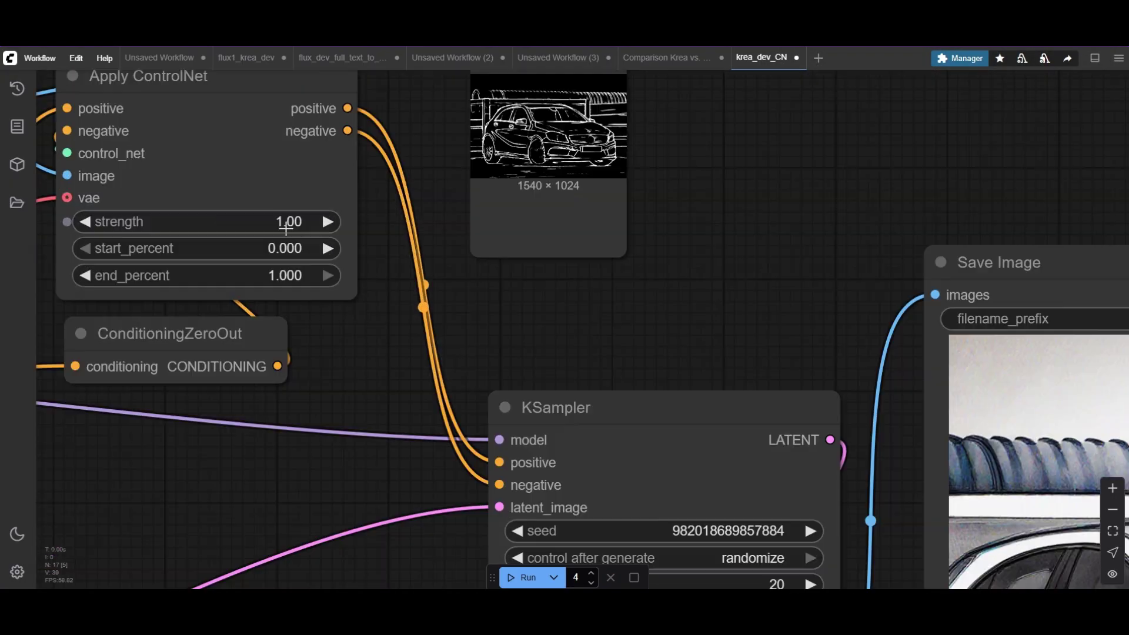
Set Apply ControlNet strength to 0.7 and end_percent to 0.5
{"action": "left_click", "coordinate": [290, 222]}
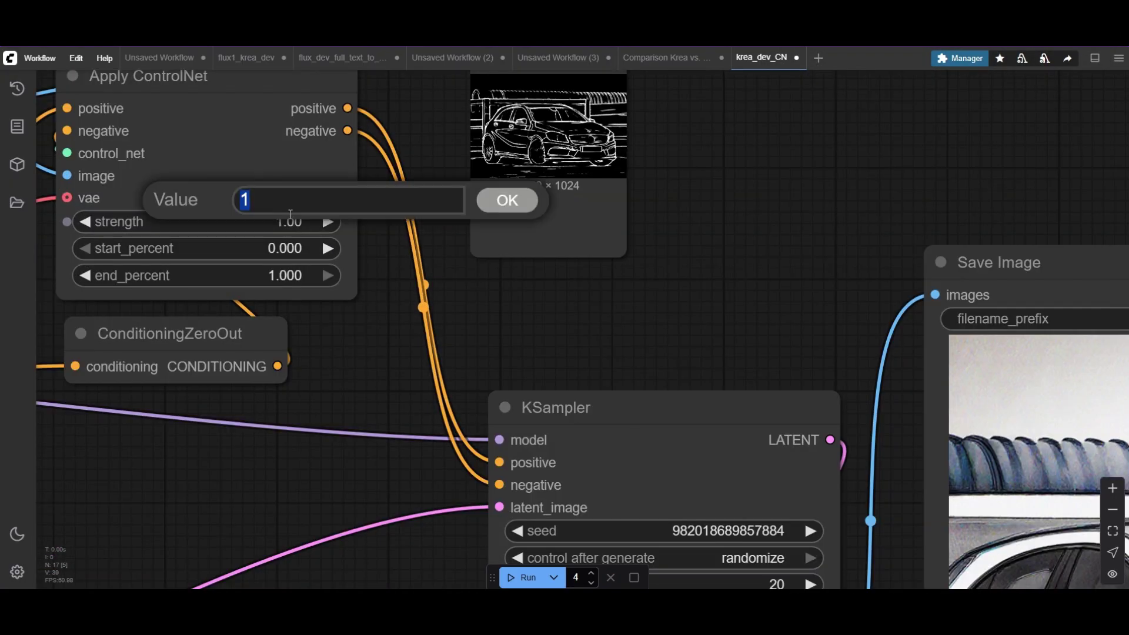
{"action": "type", "text": "0.7"}
{"action": "key", "text": "Return"}
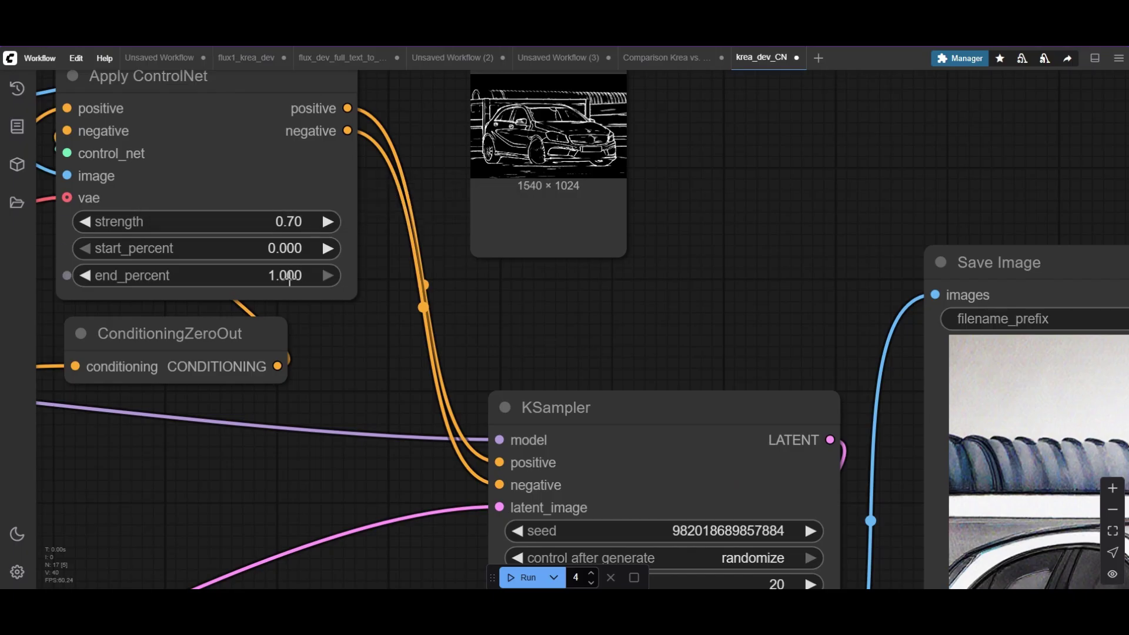
{"action": "left_click", "coordinate": [290, 276]}
{"action": "type", "text": "0.5"}
{"action": "key", "text": "Return"}
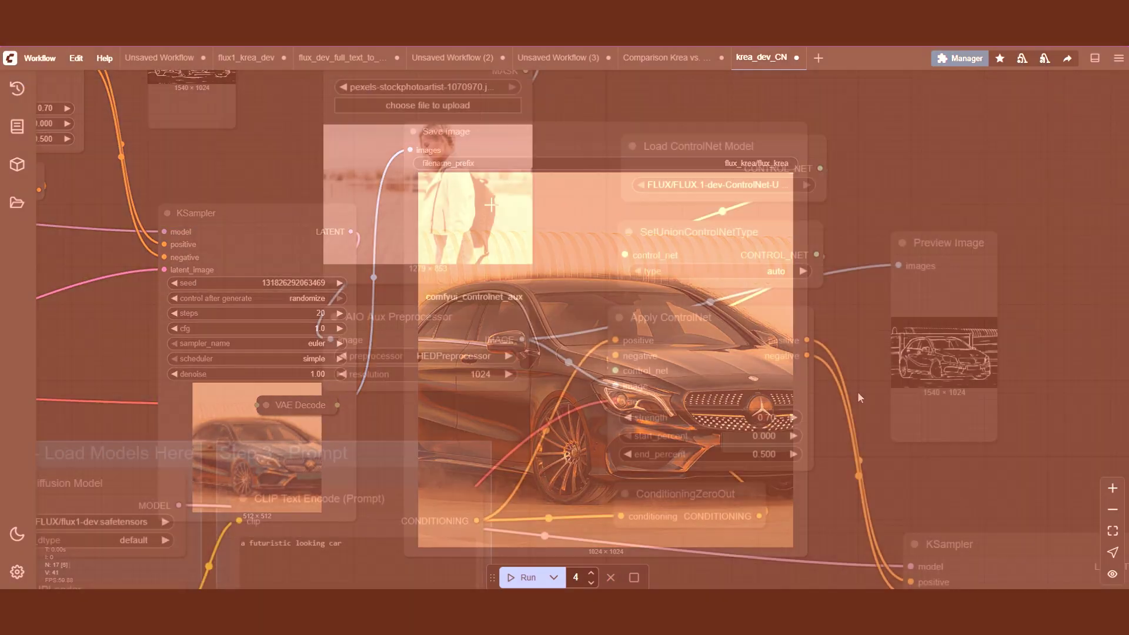
Replace the prompt text with 'a woman backpacking in a forest' and check the renders
{"action": "scroll", "coordinate": [403, 390], "scroll_direction": "up", "scroll_amount": 10}
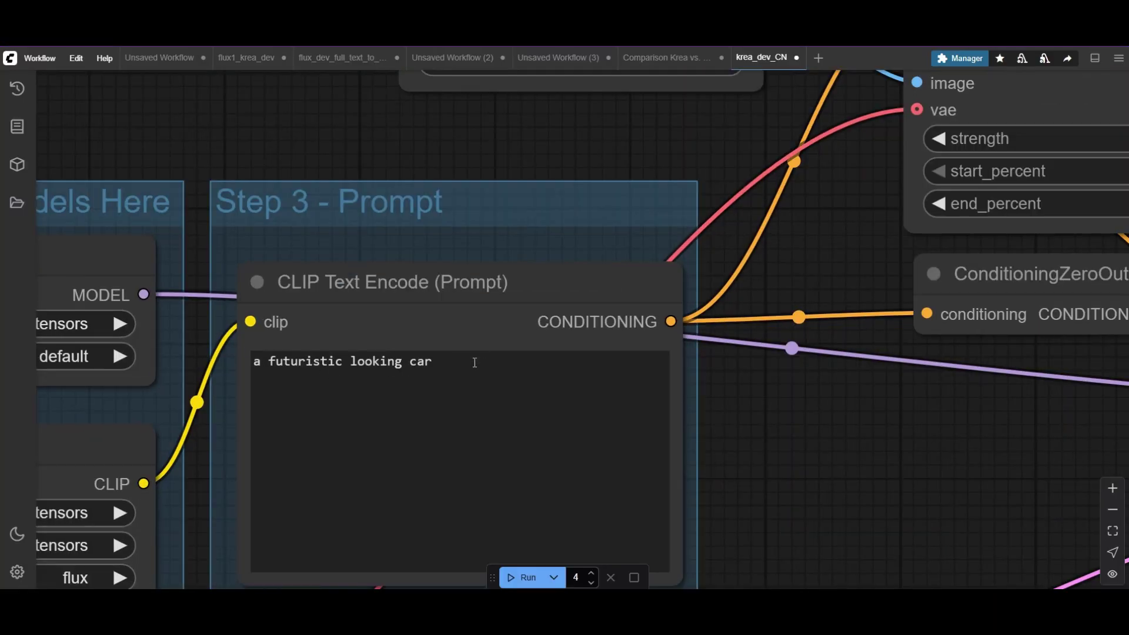
{"action": "left_click_drag", "start_coordinate": [474, 361], "coordinate": [65, 345]}
{"action": "type", "text": "a woman"}
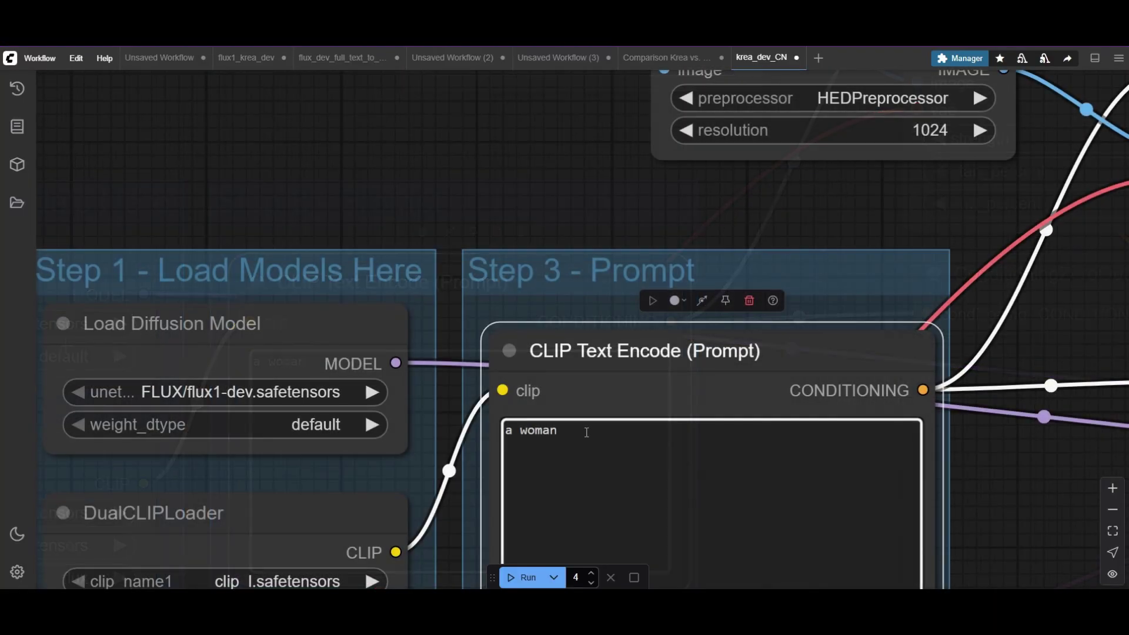
{"action": "type", "text": "backpacking in a"}
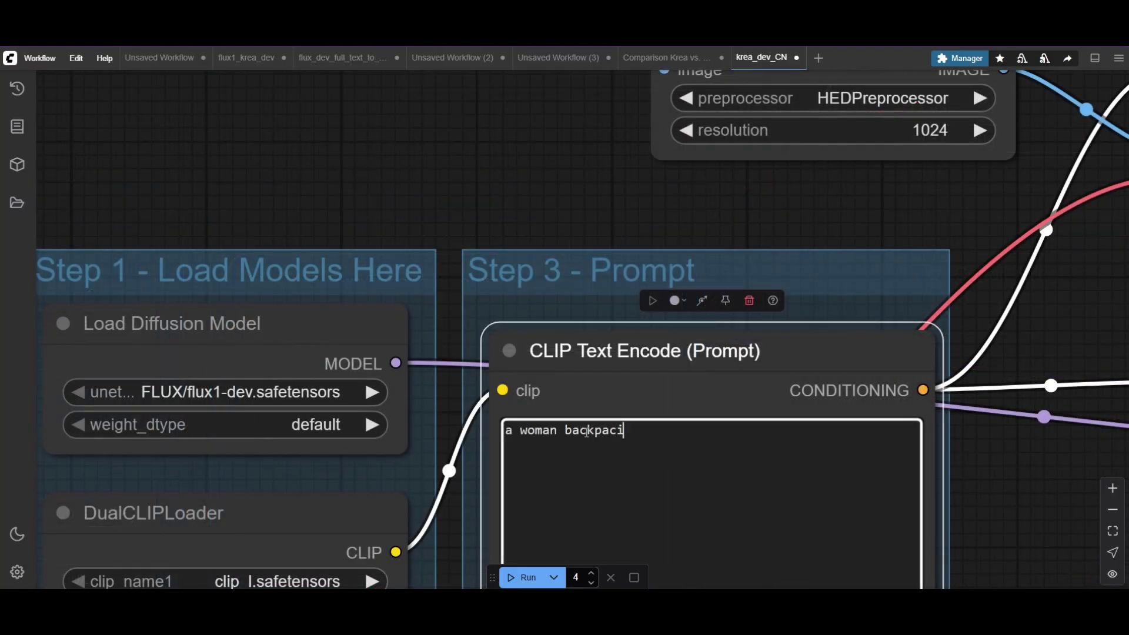
{"action": "type", "text": " forest"}
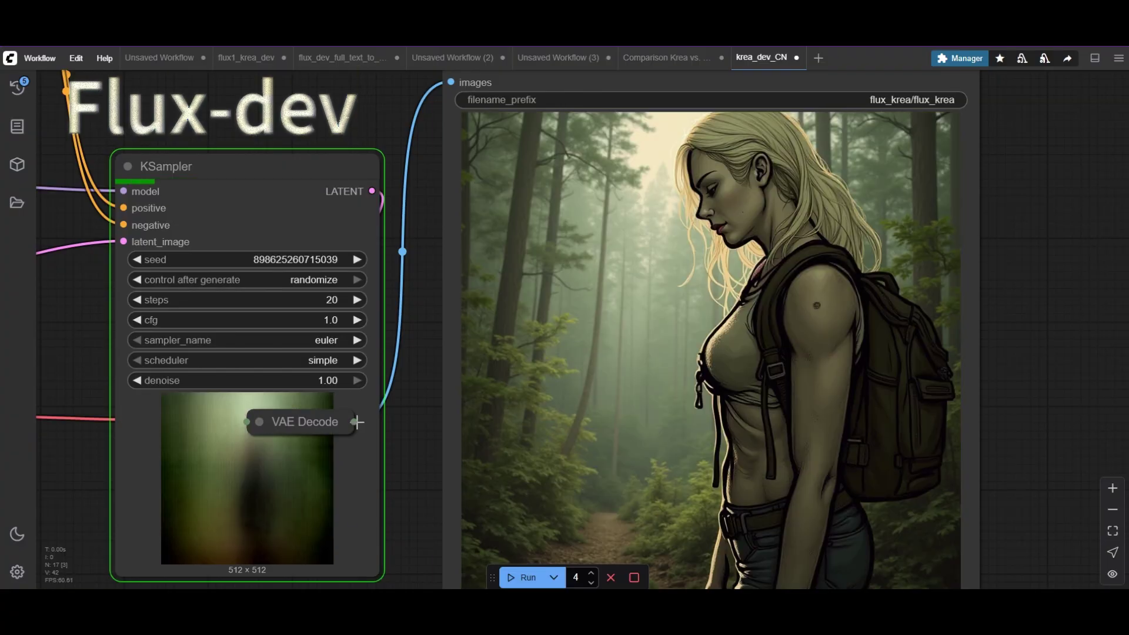
{"action": "scroll", "coordinate": [684, 395], "scroll_direction": "down", "scroll_amount": 2}
{"action": "scroll", "coordinate": [919, 300], "scroll_direction": "up", "scroll_amount": 2}
{"action": "scroll", "coordinate": [920, 300], "scroll_direction": "down", "scroll_amount": 2}
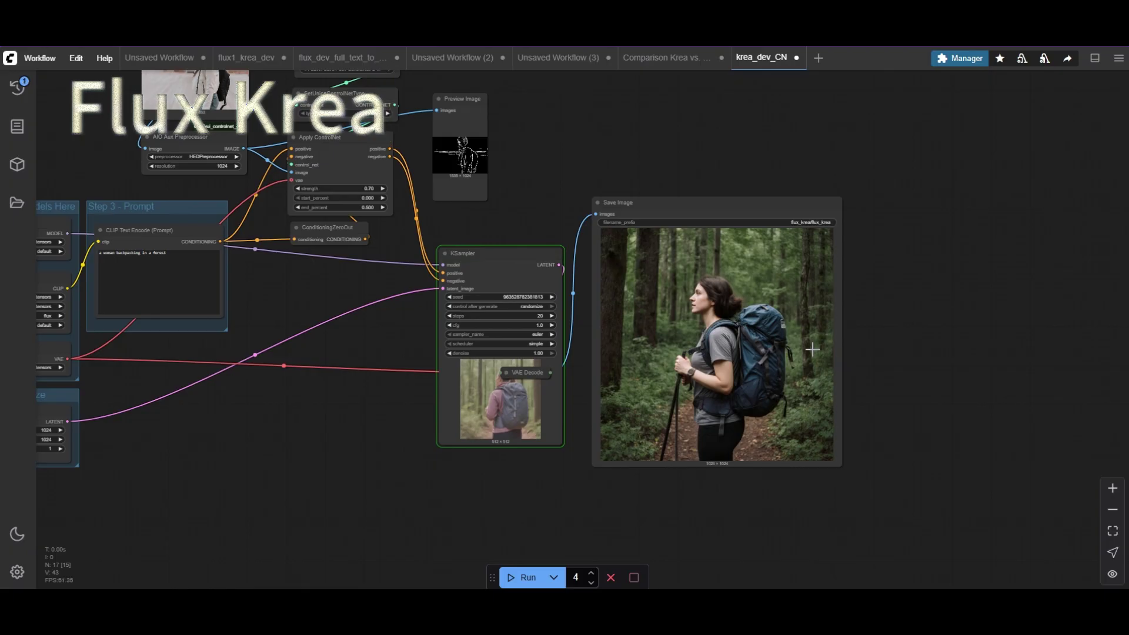
{"action": "scroll", "coordinate": [841, 310], "scroll_direction": "up", "scroll_amount": 1}
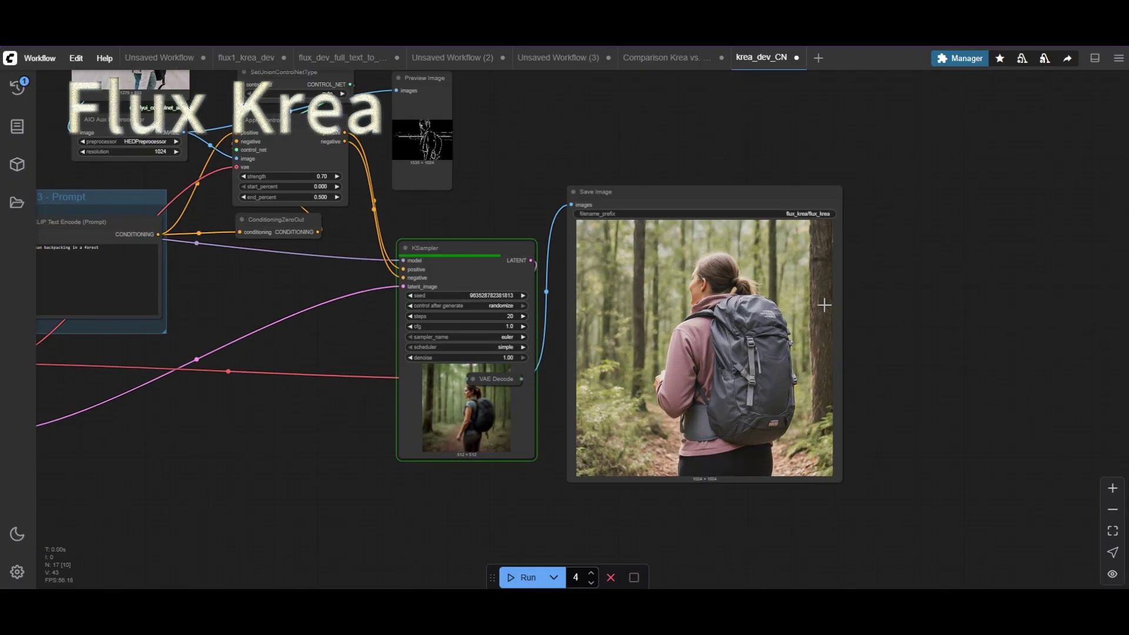
{"action": "scroll", "coordinate": [841, 310], "scroll_direction": "up", "scroll_amount": 8}
{"action": "scroll", "coordinate": [876, 365], "scroll_direction": "down", "scroll_amount": 5}
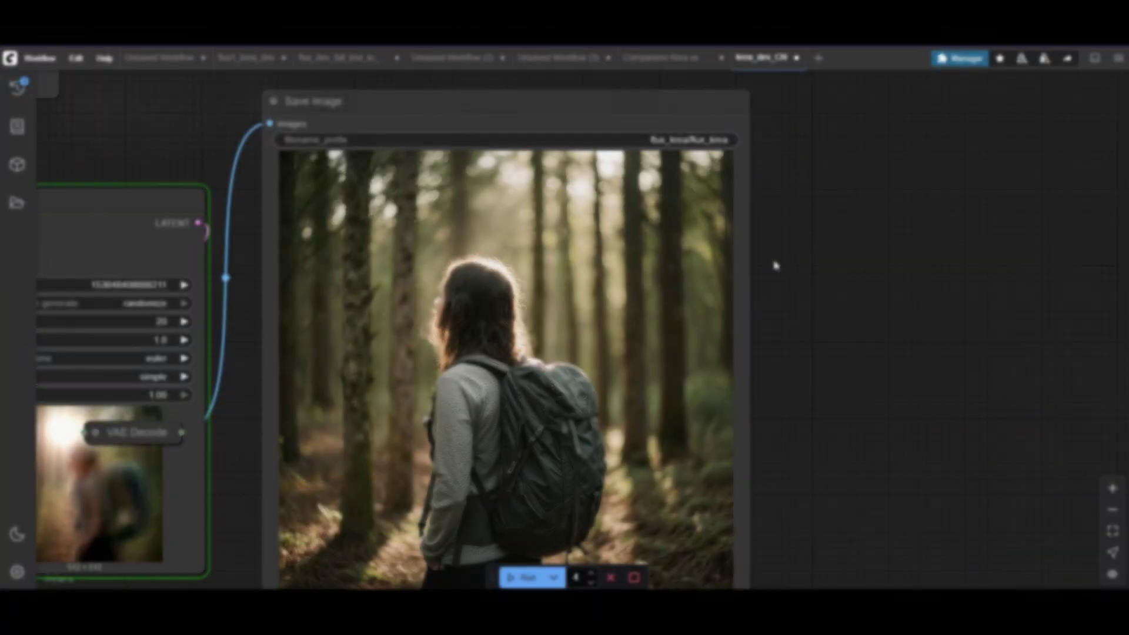
Zoom around the canvas to inspect the new forest backpacker outputs
{"action": "scroll", "coordinate": [774, 262], "scroll_direction": "down", "scroll_amount": 6}
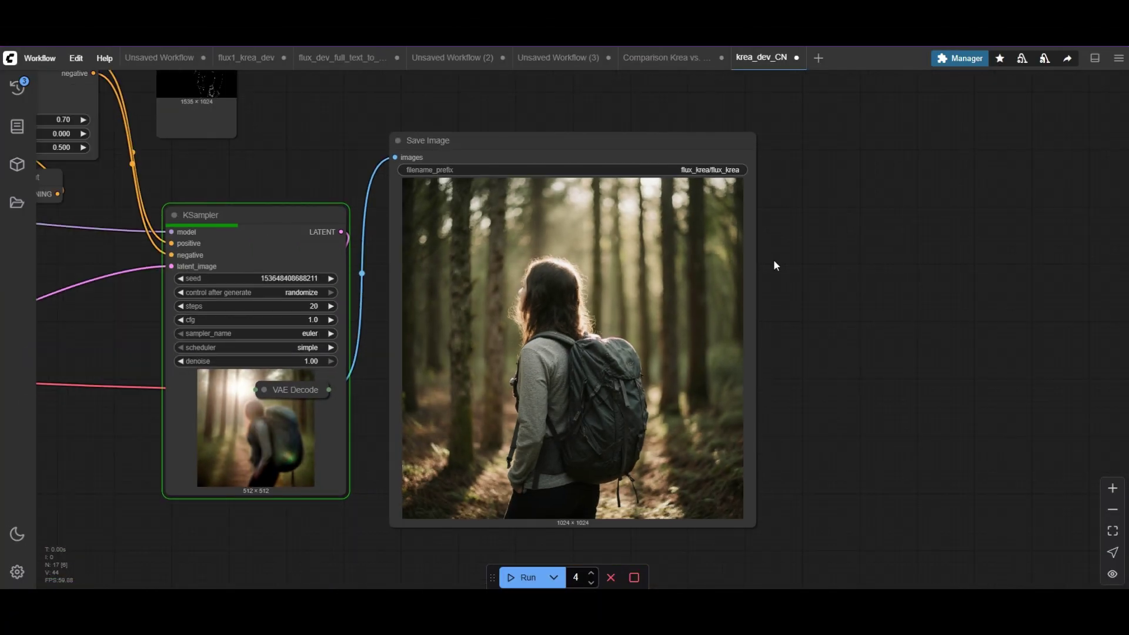
{"action": "scroll", "coordinate": [774, 262], "scroll_direction": "up", "scroll_amount": 6}
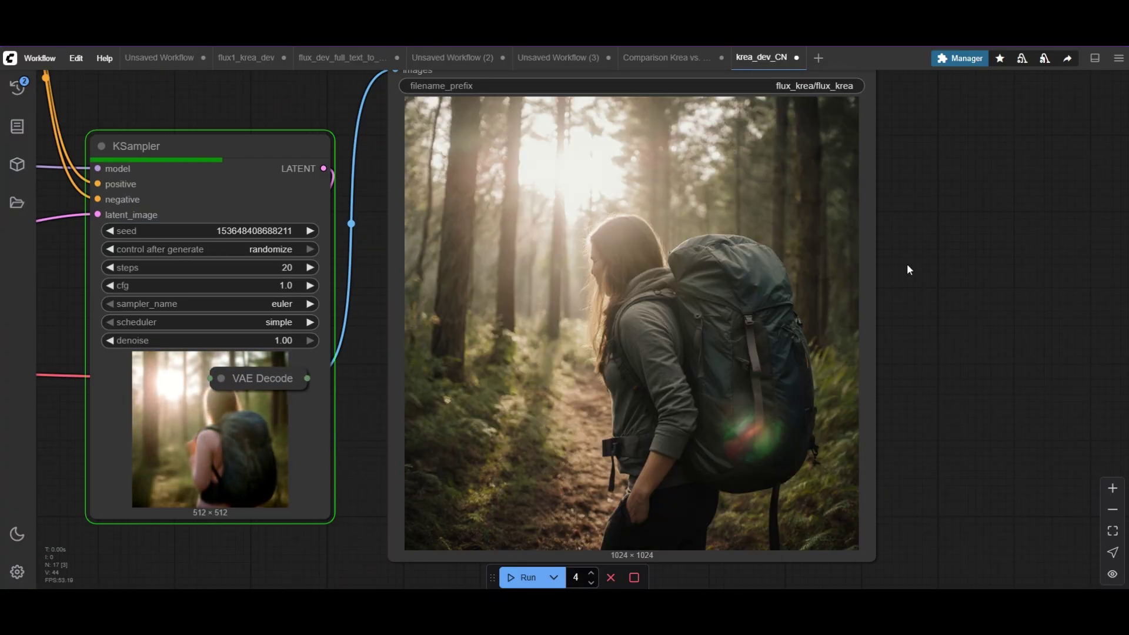
{"action": "scroll", "coordinate": [907, 269], "scroll_direction": "up", "scroll_amount": 1}
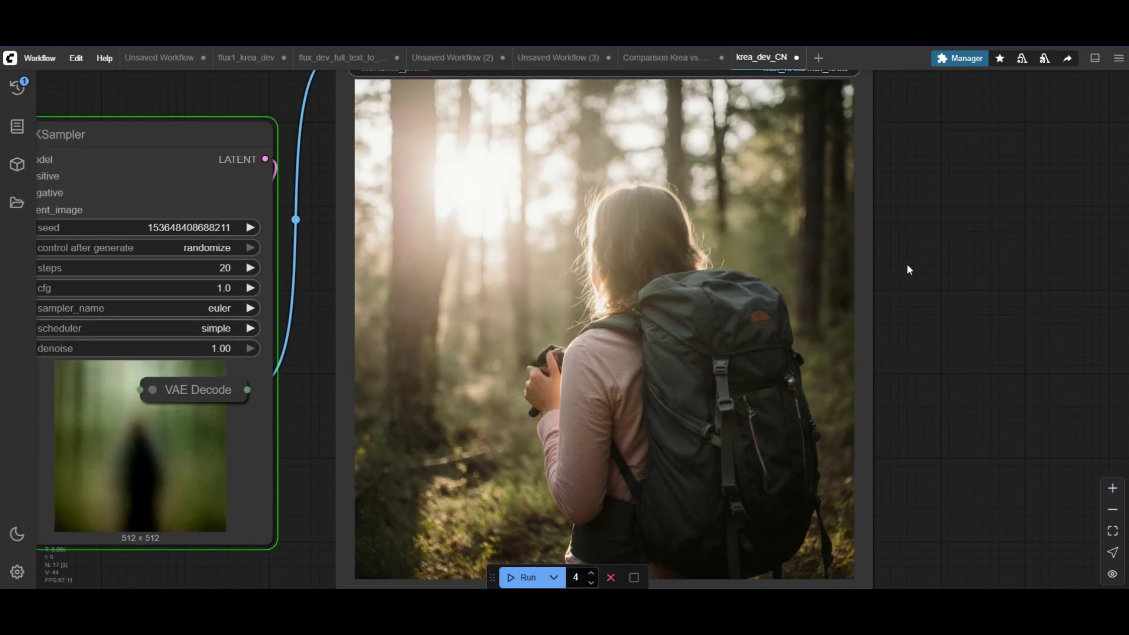
{"action": "scroll", "coordinate": [907, 269], "scroll_direction": "down", "scroll_amount": 10}
{"action": "scroll", "coordinate": [907, 269], "scroll_direction": "up", "scroll_amount": 10}
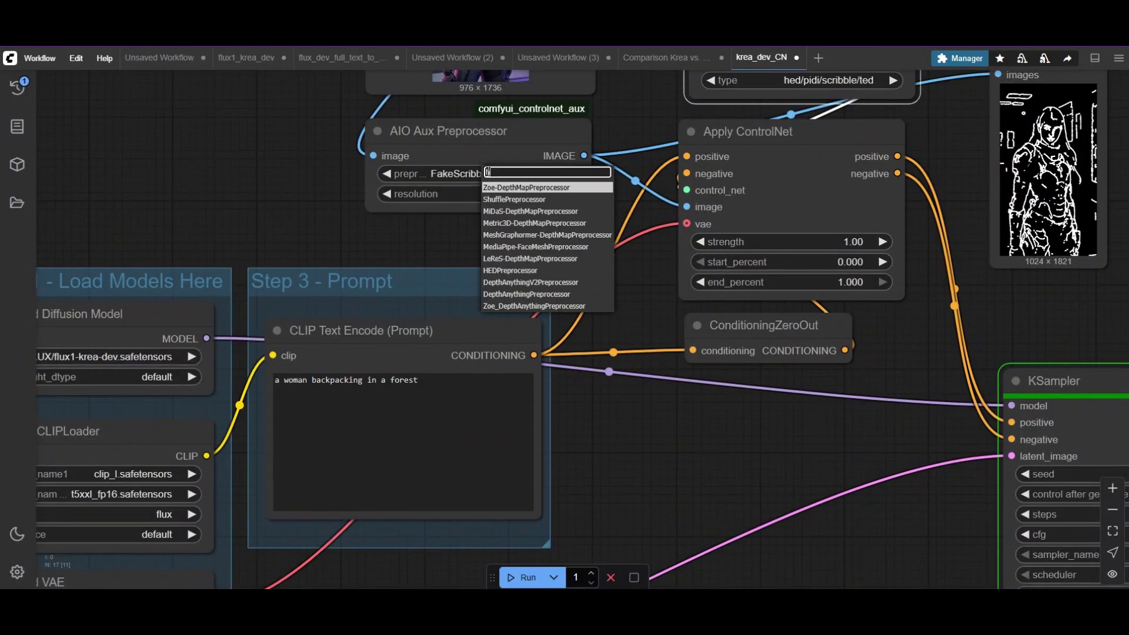
Switch to HEDPreprocessor, set ControlNet strength to 0.7, and generate two images
{"action": "left_click", "coordinate": [498, 187]}
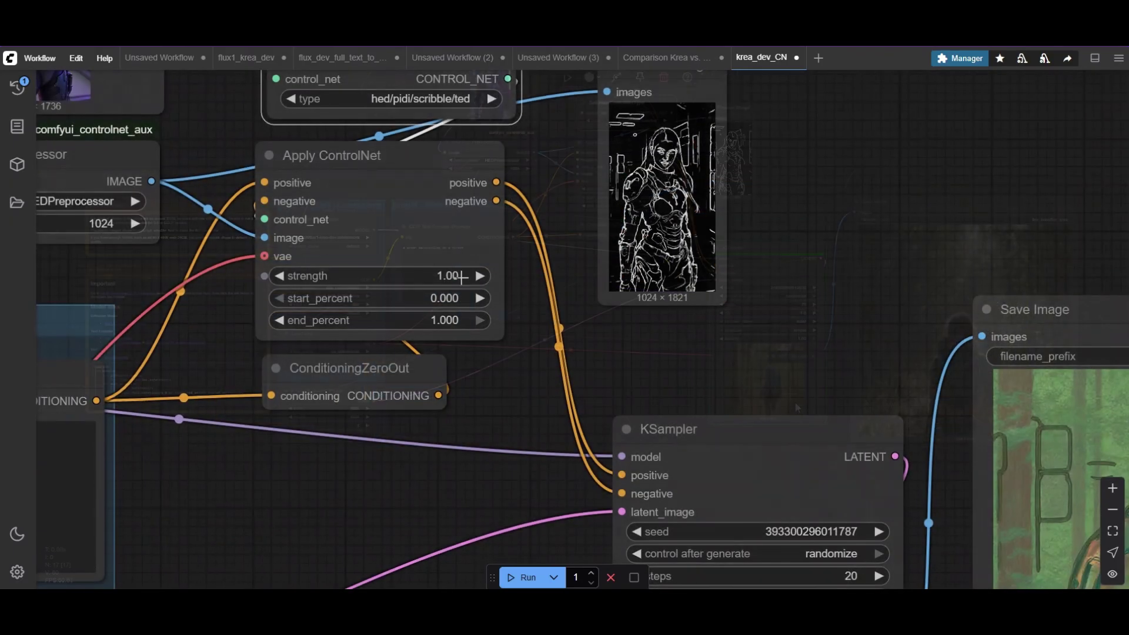
{"action": "left_click", "coordinate": [441, 282]}
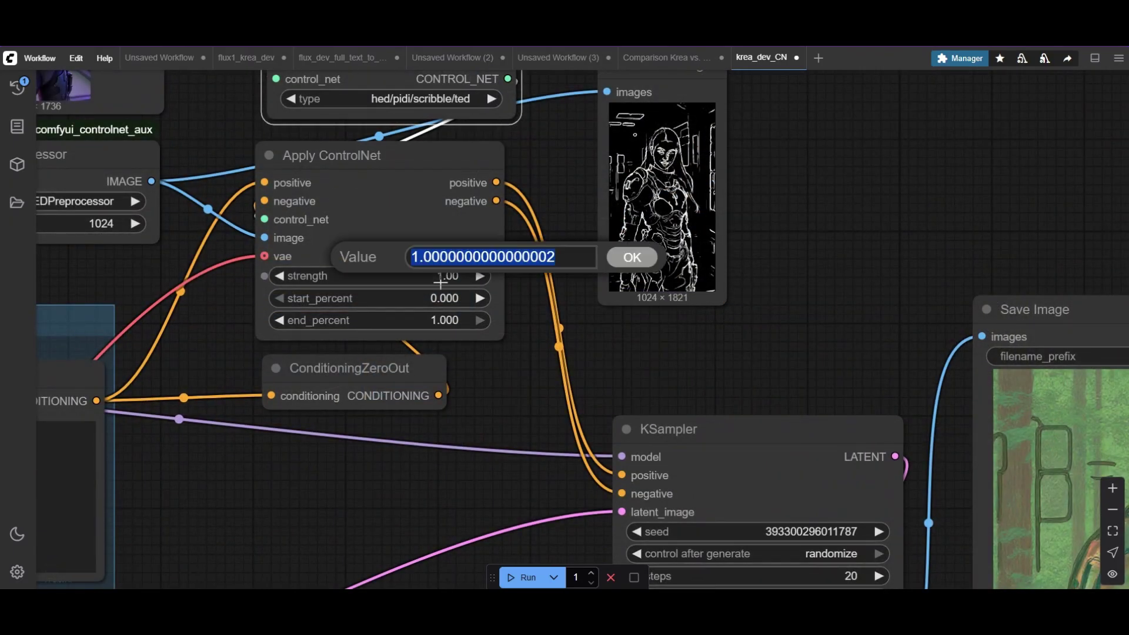
{"action": "type", "text": "0.7"}
{"action": "key", "text": "Return"}
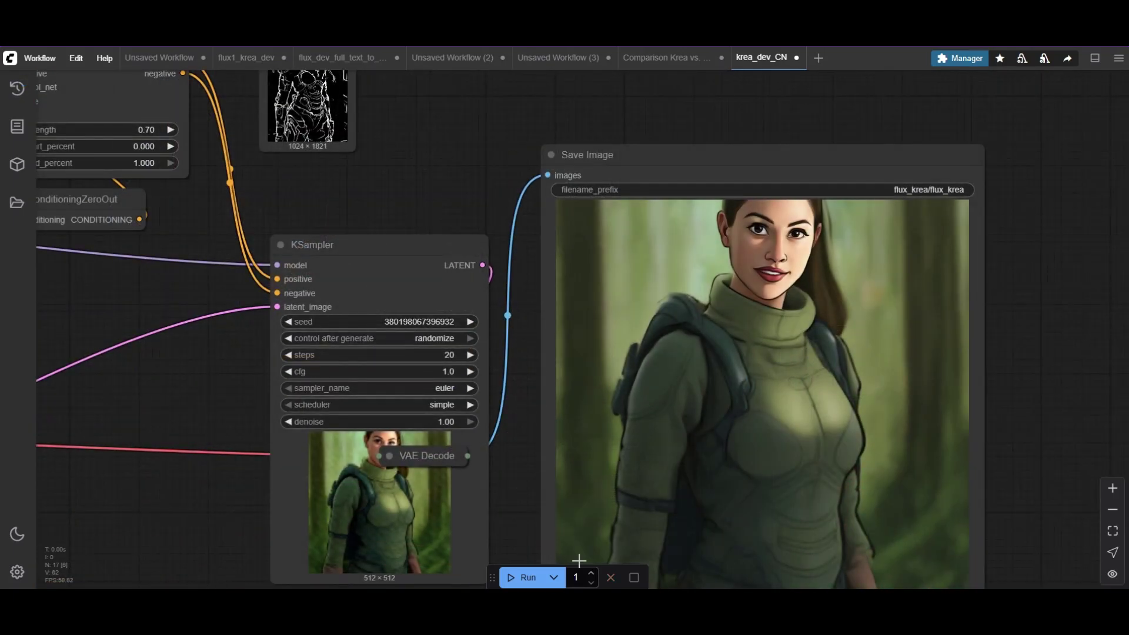
{"action": "left_click", "coordinate": [510, 579]}
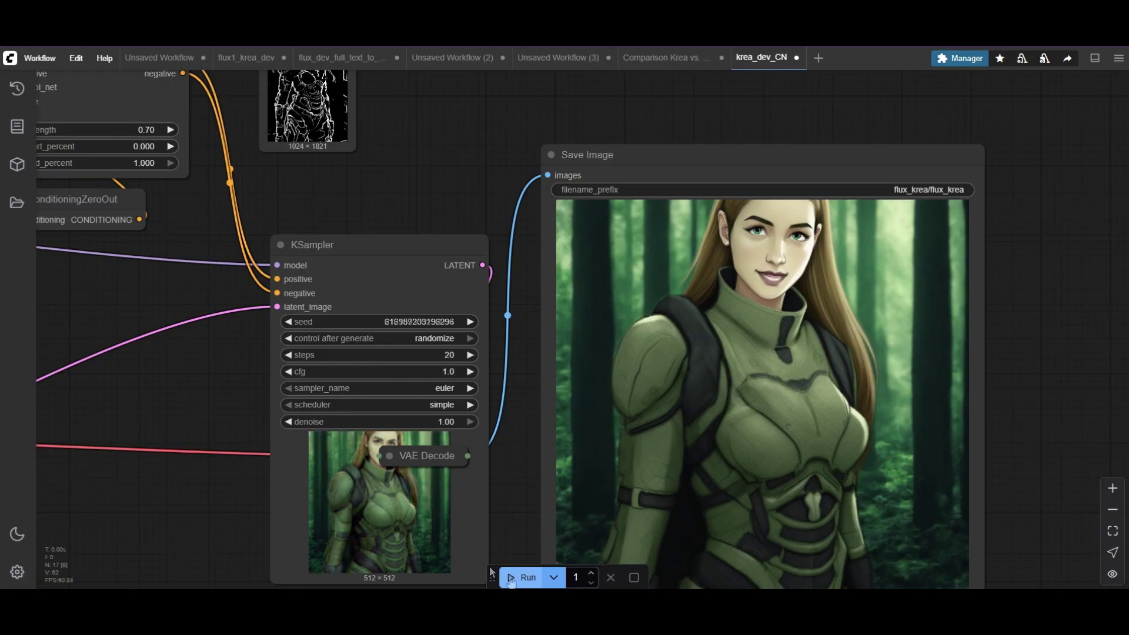
{"action": "left_click", "coordinate": [510, 580]}
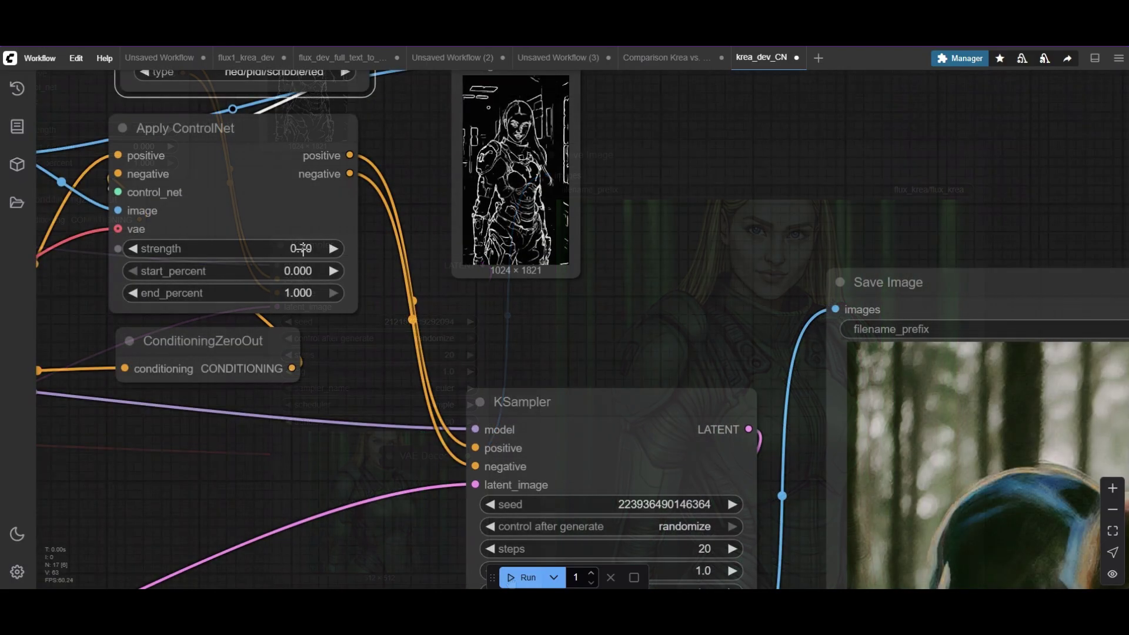
Set ControlNet strength to 1.00 and end_percent to 0.3, then generate two backpacker images
{"action": "left_click", "coordinate": [303, 248]}
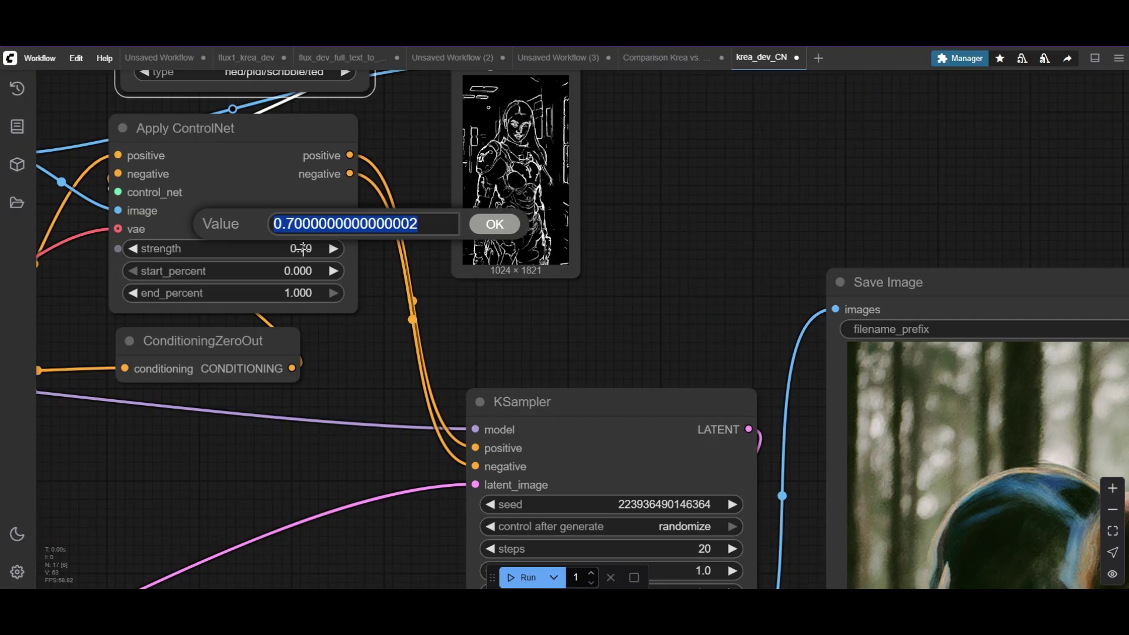
{"action": "key", "text": "BackSpace"}
{"action": "key", "text": "Escape"}
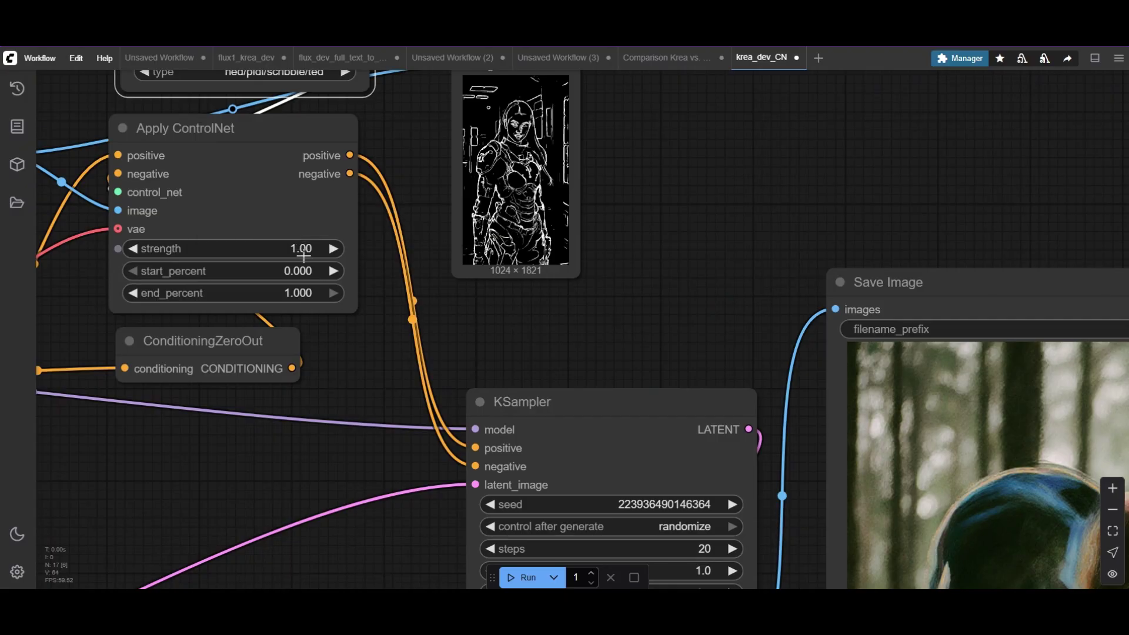
{"action": "left_click", "coordinate": [307, 292]}
{"action": "type", "text": "0."}
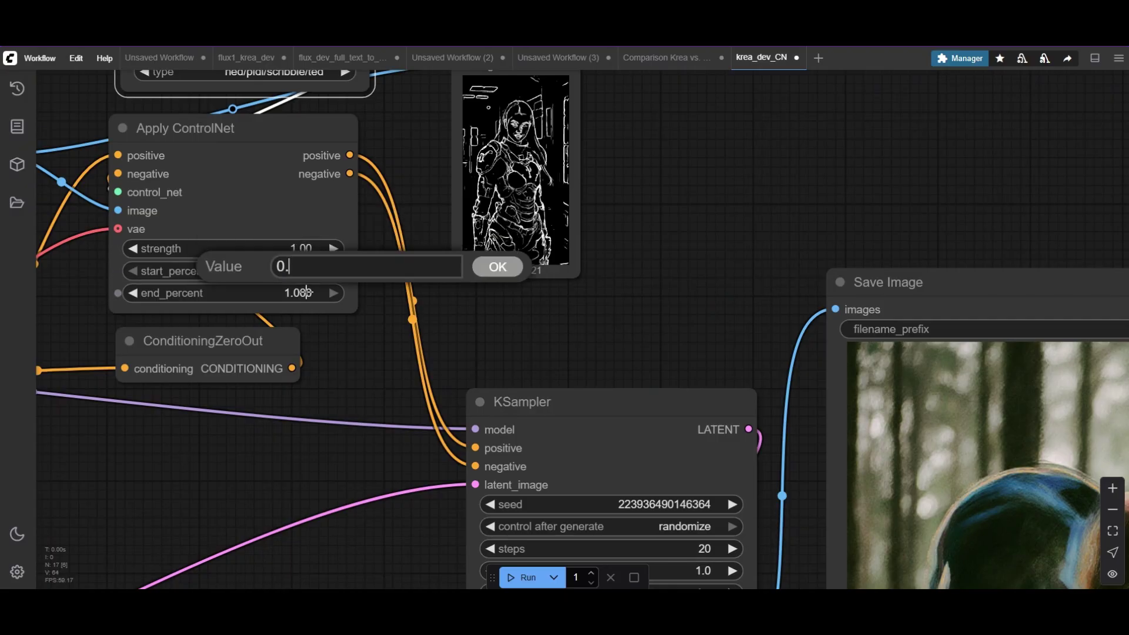
{"action": "type", "text": "3"}
{"action": "key", "text": "Return"}
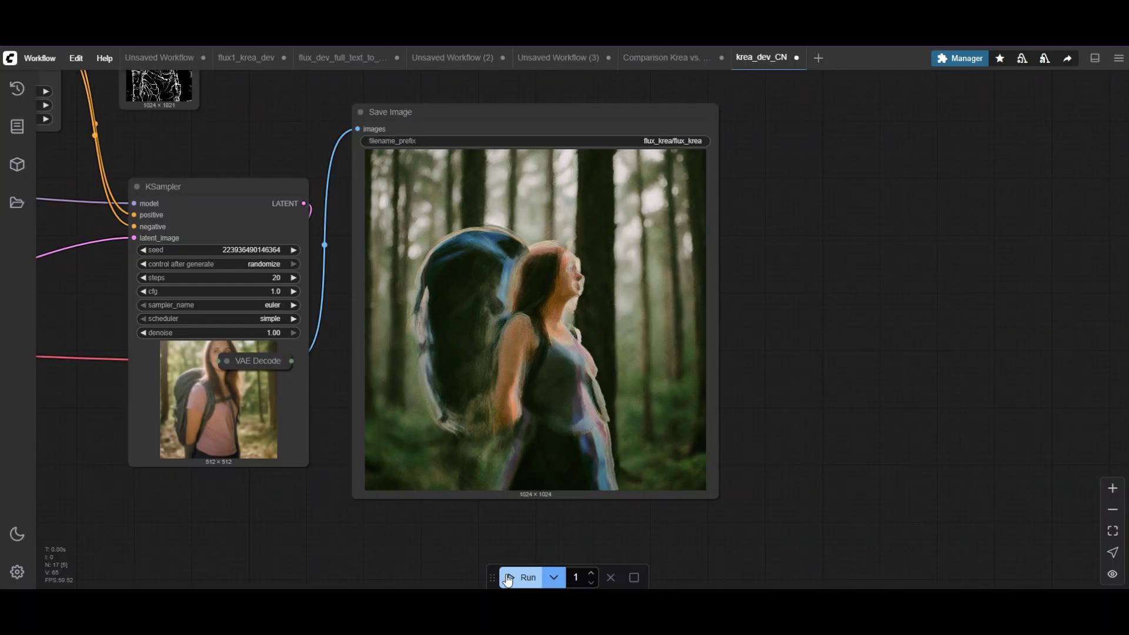
{"action": "left_click", "coordinate": [528, 576]}
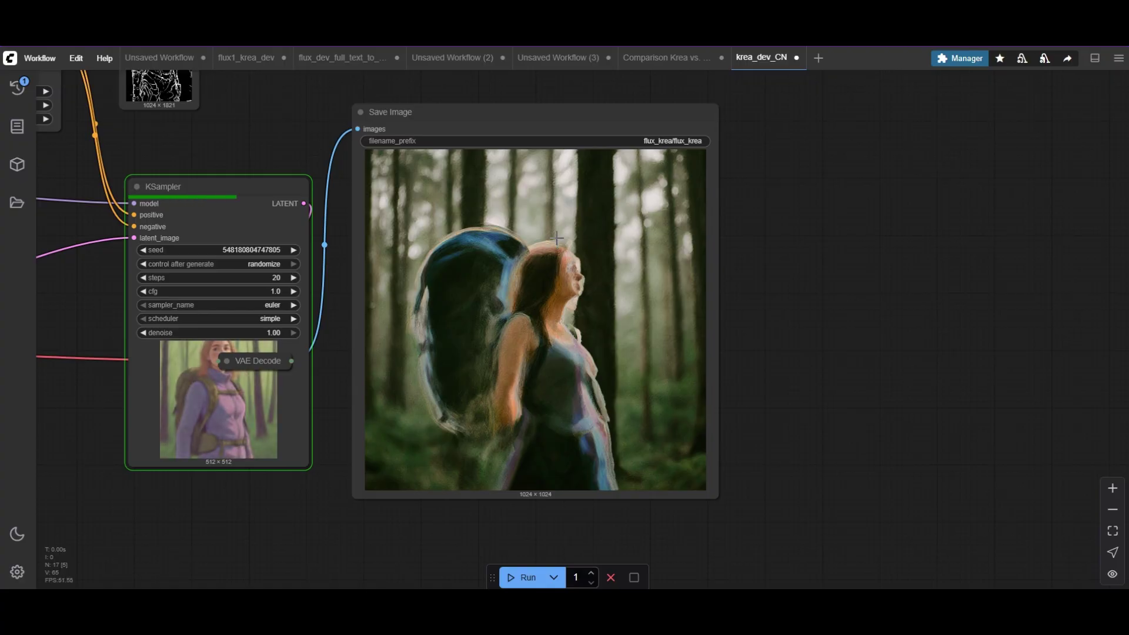
{"action": "scroll", "coordinate": [556, 238], "scroll_direction": "up", "scroll_amount": 2}
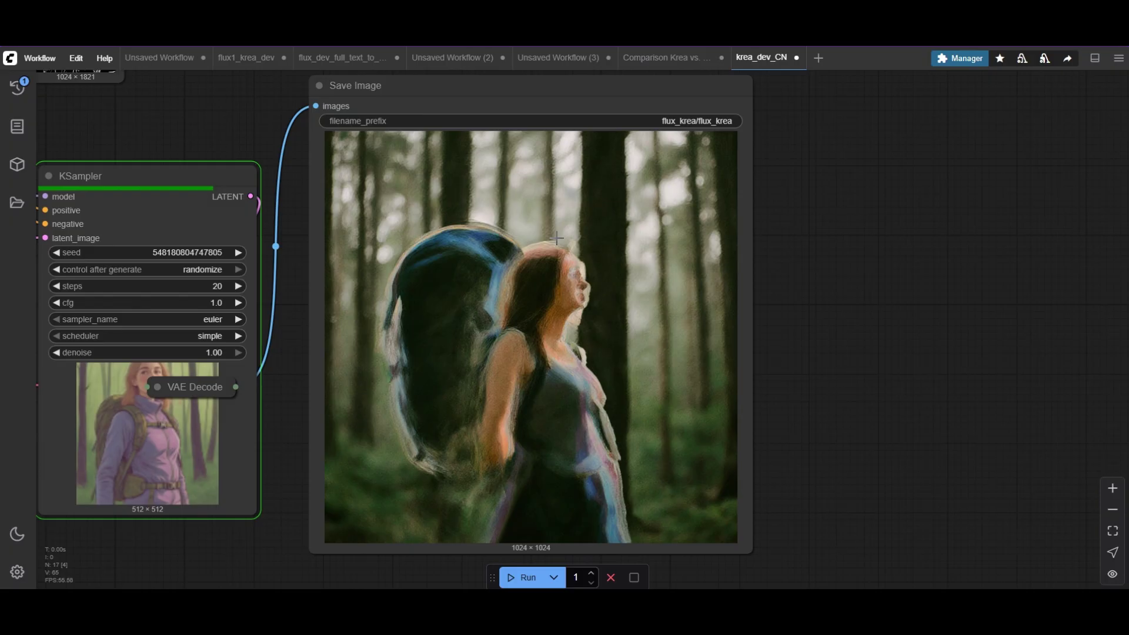
{"action": "scroll", "coordinate": [557, 238], "scroll_direction": "down", "scroll_amount": 3}
{"action": "left_click", "coordinate": [527, 576]}
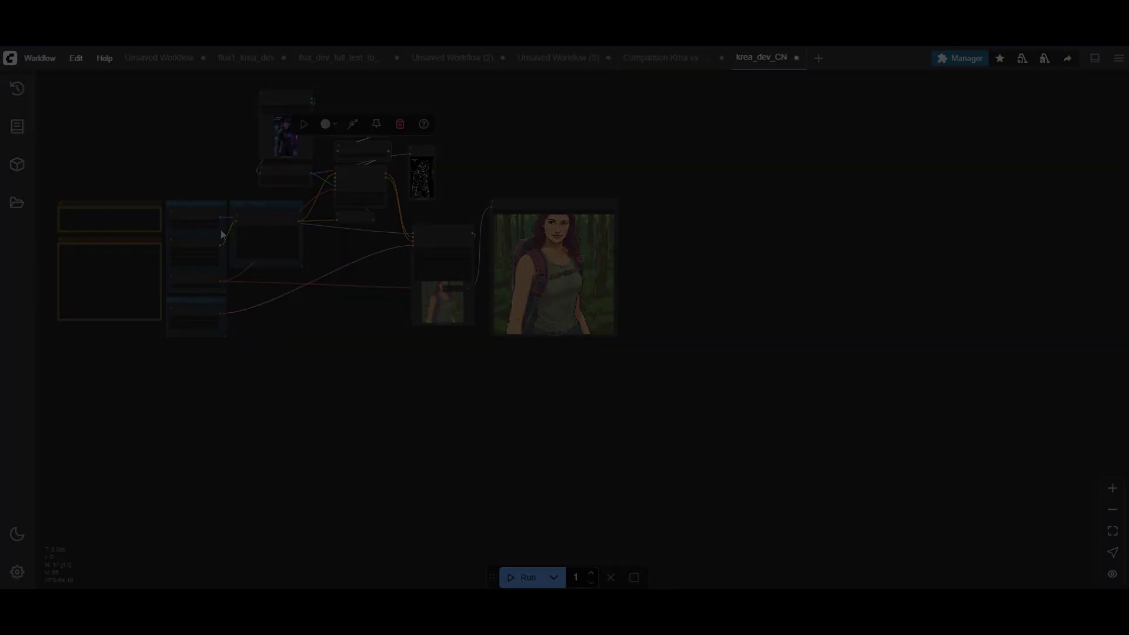
Switch Load Diffusion Model to FLUX/flux1-krea-dev.safetensors and generate two illustrated forest hiker images
{"action": "scroll", "coordinate": [200, 239], "scroll_direction": "up", "scroll_amount": 5}
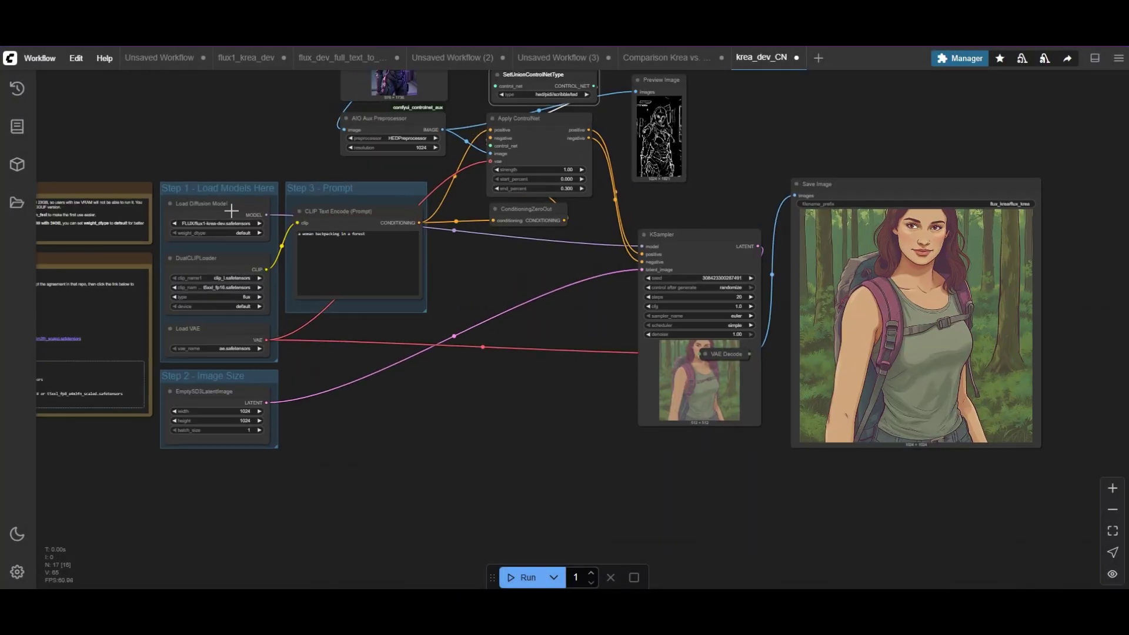
{"action": "left_click", "coordinate": [200, 232]}
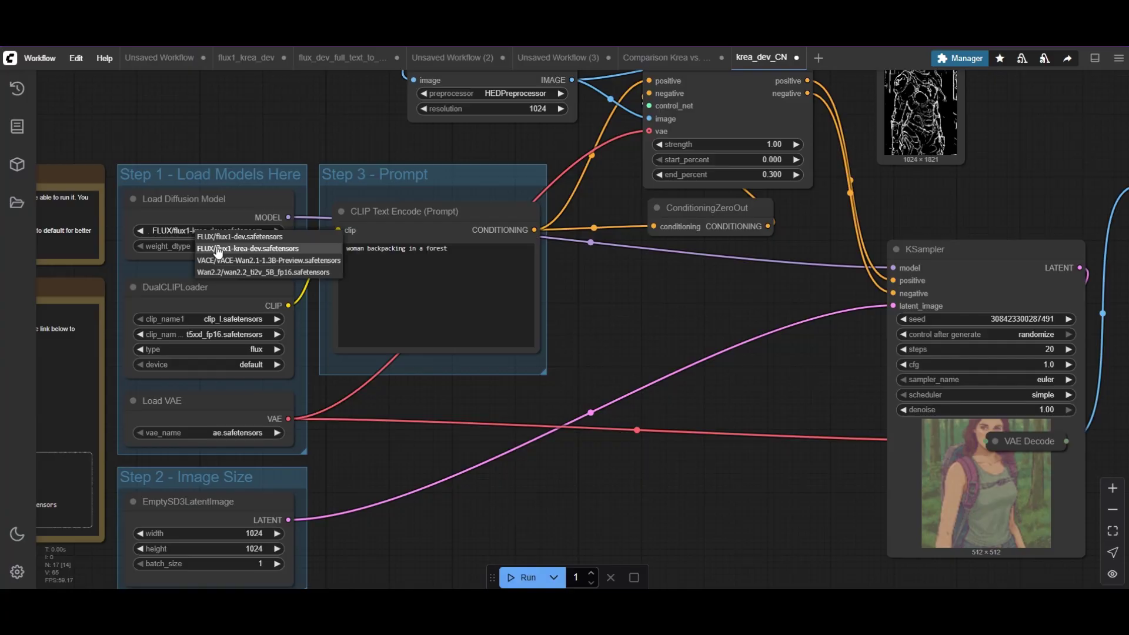
{"action": "left_click", "coordinate": [219, 248]}
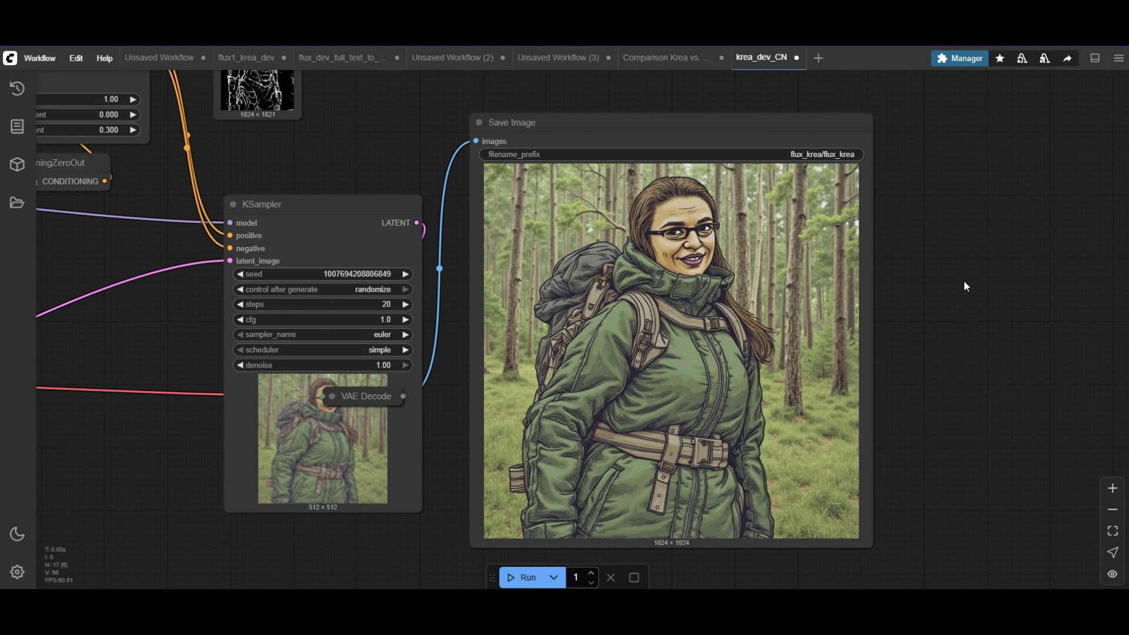
{"action": "left_click", "coordinate": [503, 579]}
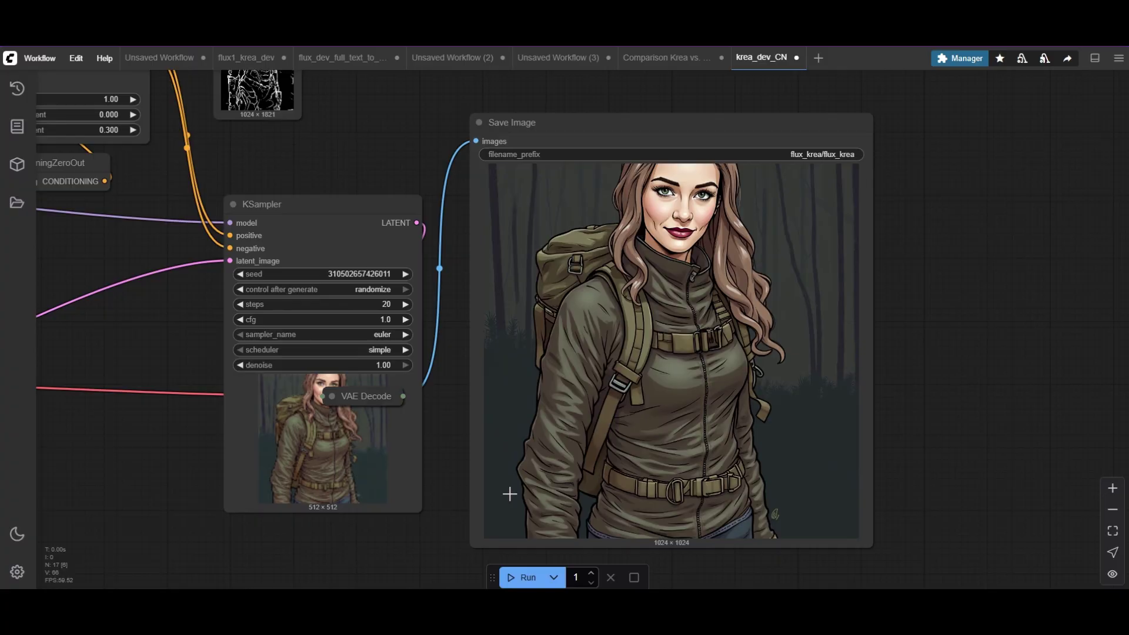
{"action": "left_click", "coordinate": [509, 583]}
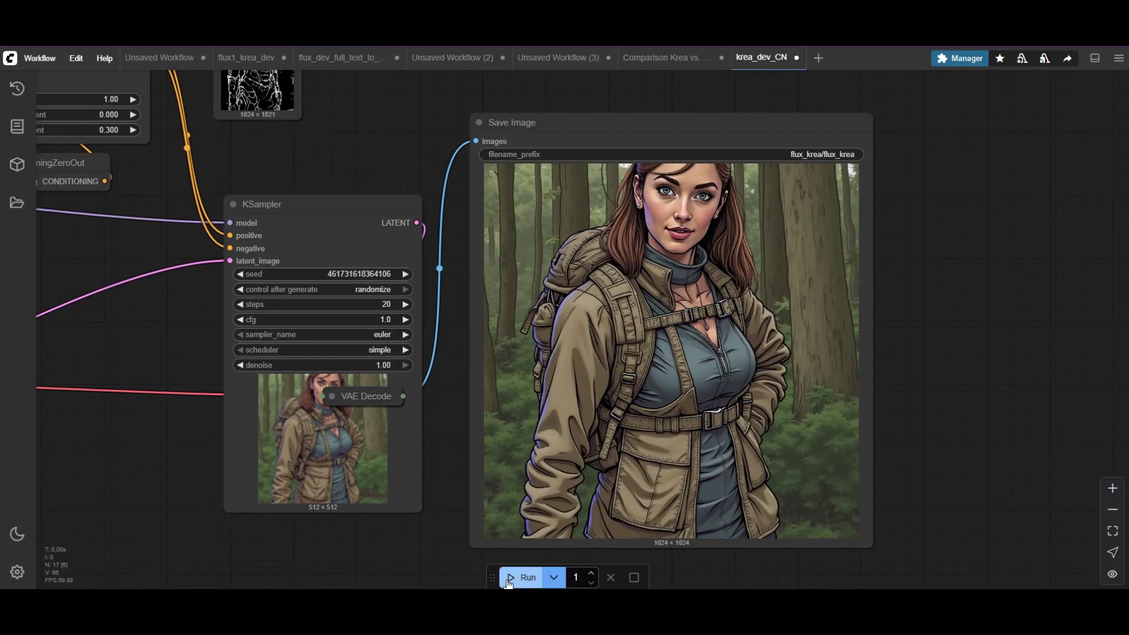